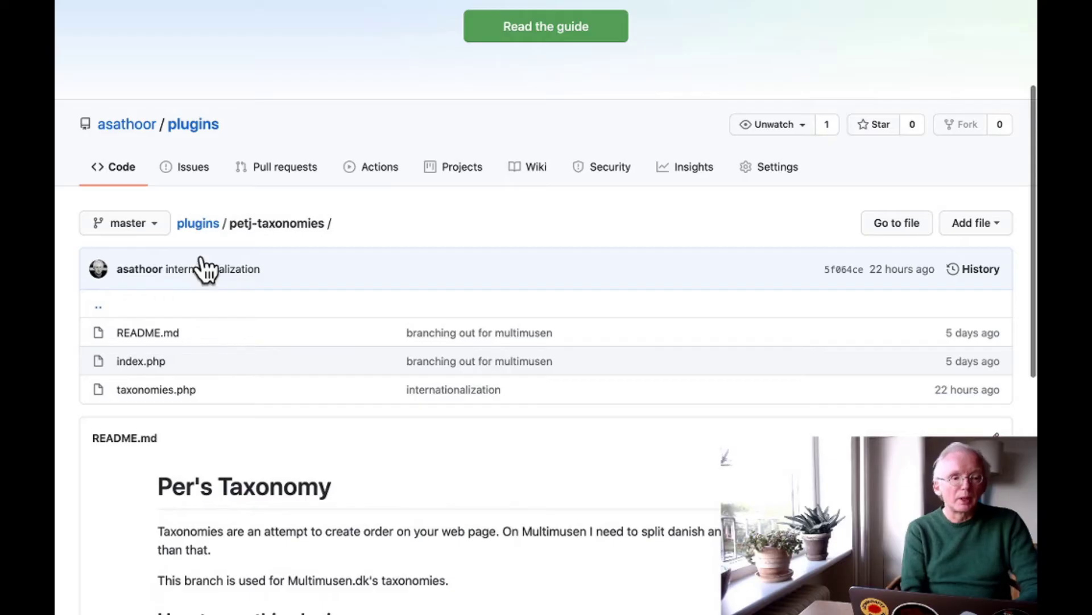
Step: Open taxonomies.php in the petj-taxonomies folder and review its plugin header, labels, arguments and registration code
scroll(316, 47, up, 4)
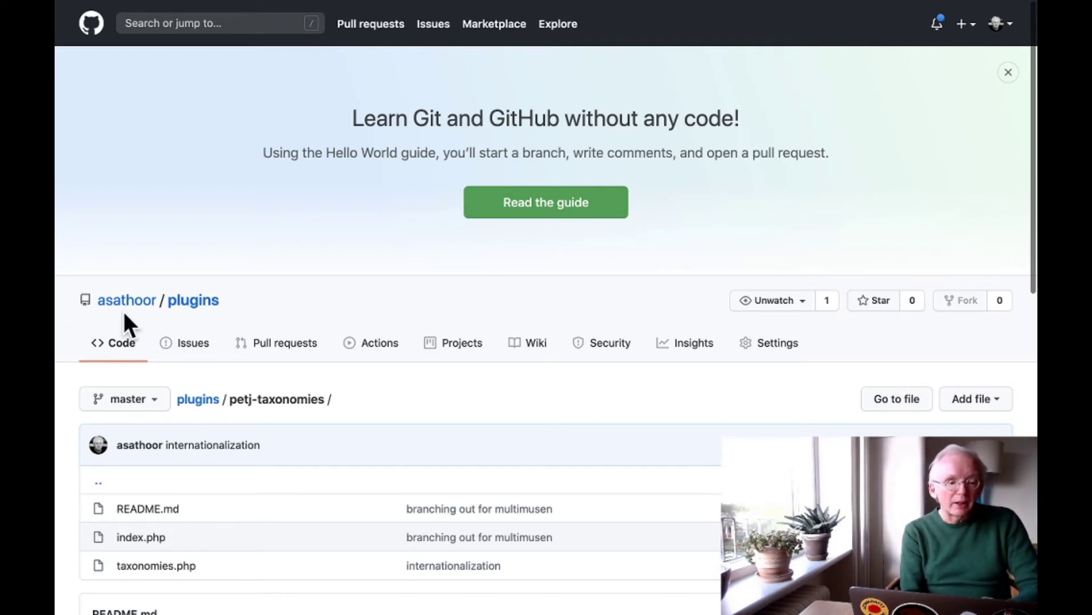
scroll(124, 319, down, 2)
scroll(270, 501, down, 2)
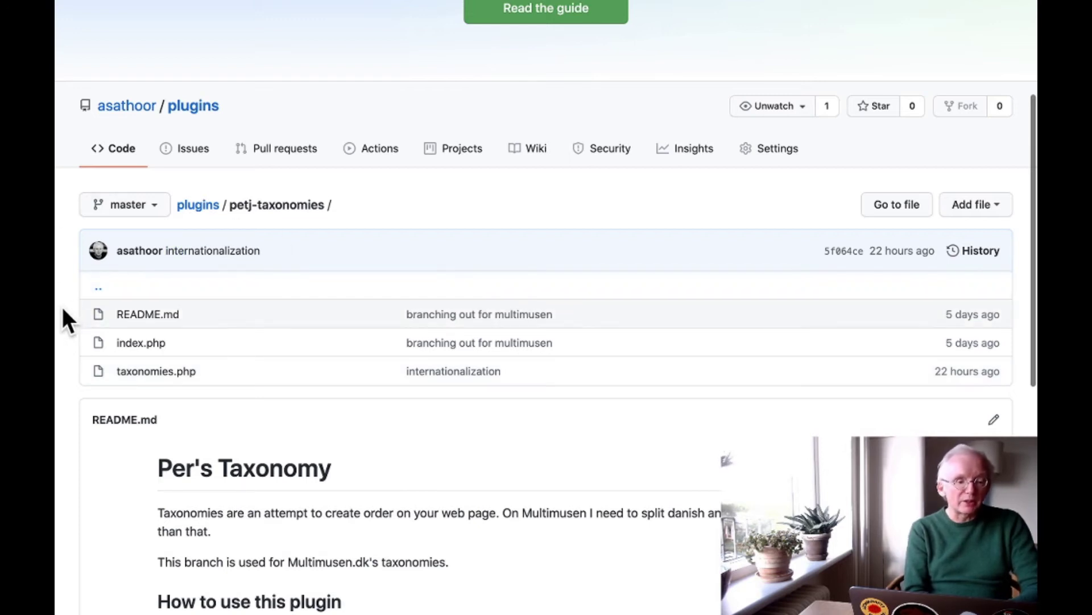
scroll(61, 312, down, 3)
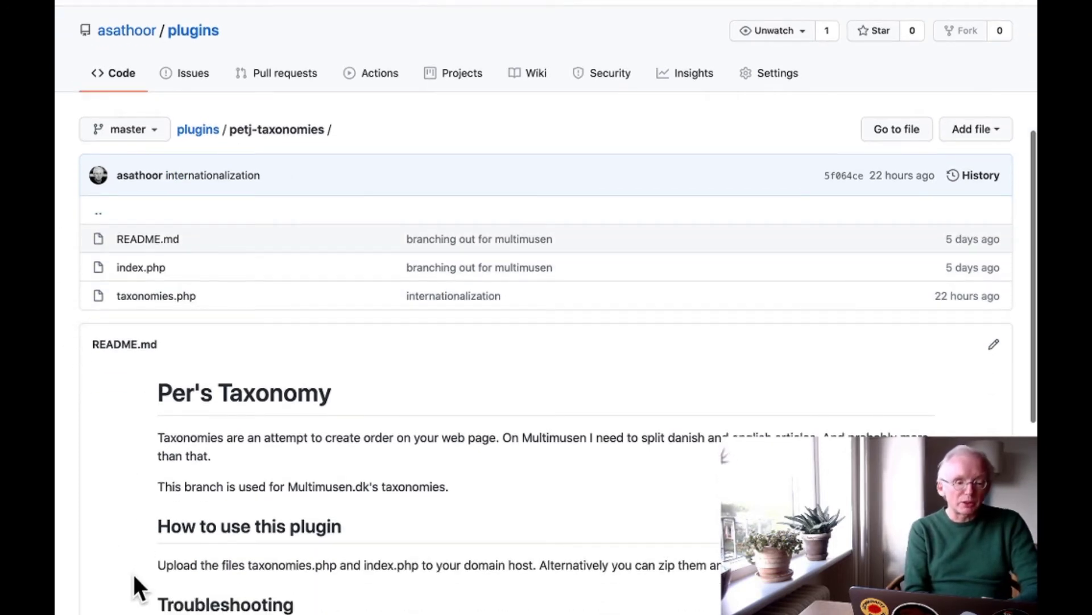
click(136, 297)
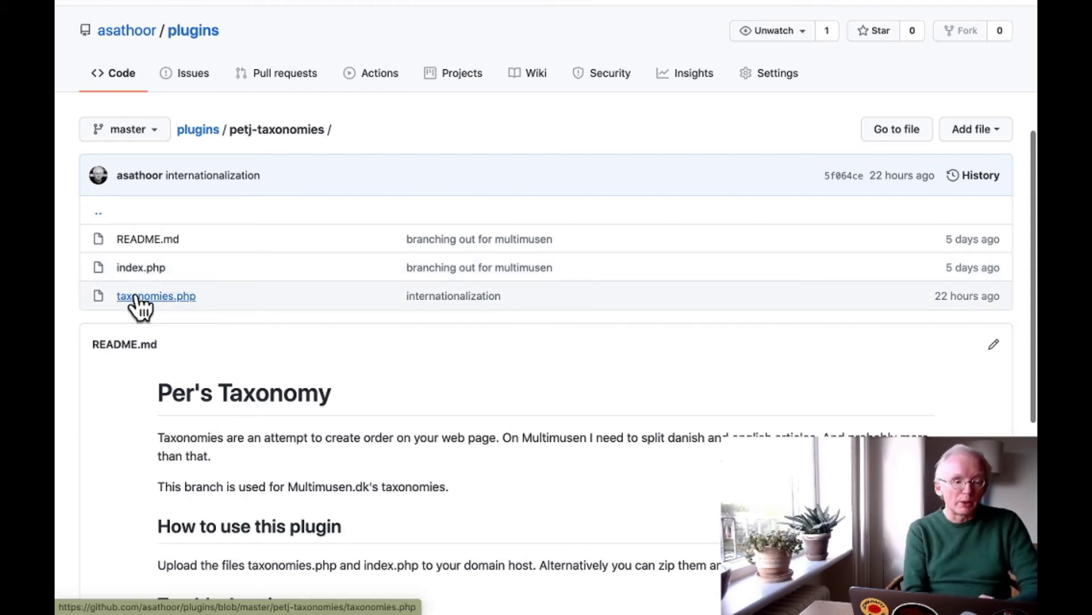
scroll(470, 474, down, 8)
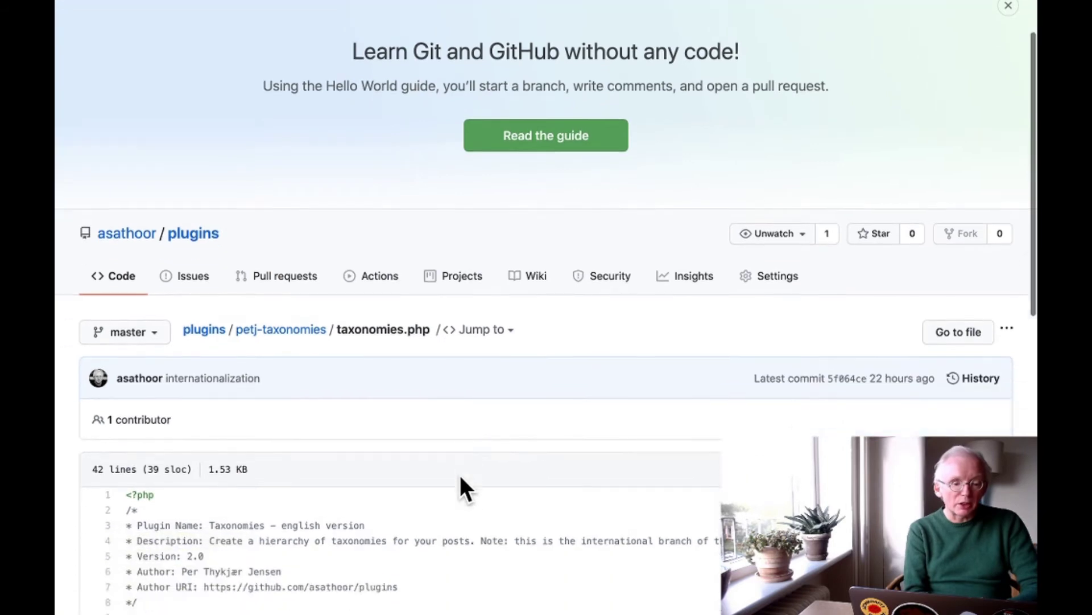
scroll(461, 480, down, 2)
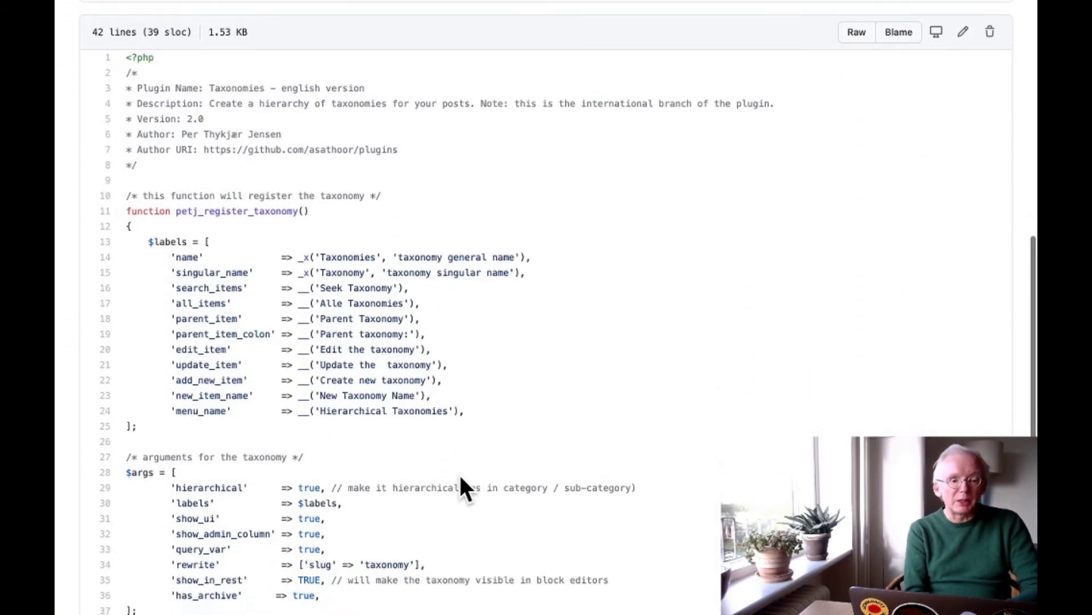
scroll(460, 477, up, 6)
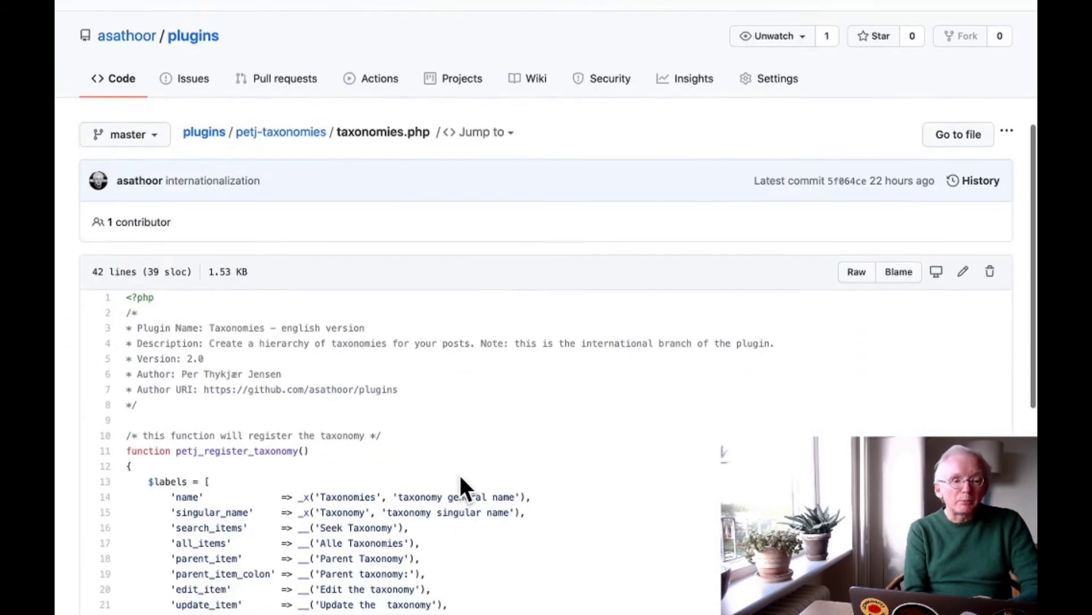
scroll(461, 472, down, 6)
scroll(459, 478, down, 3)
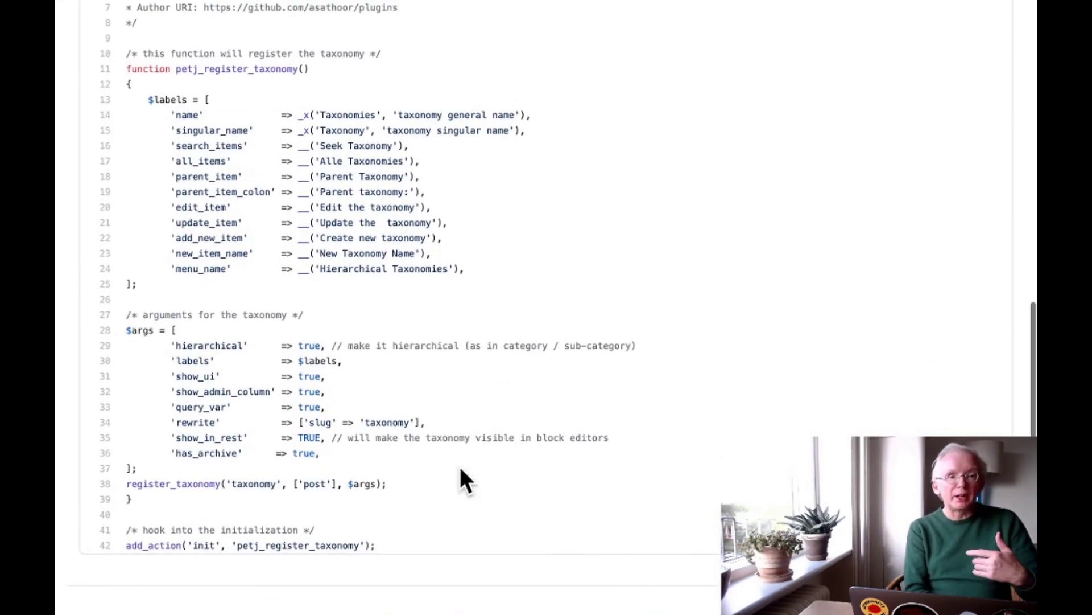
scroll(462, 478, up, 1)
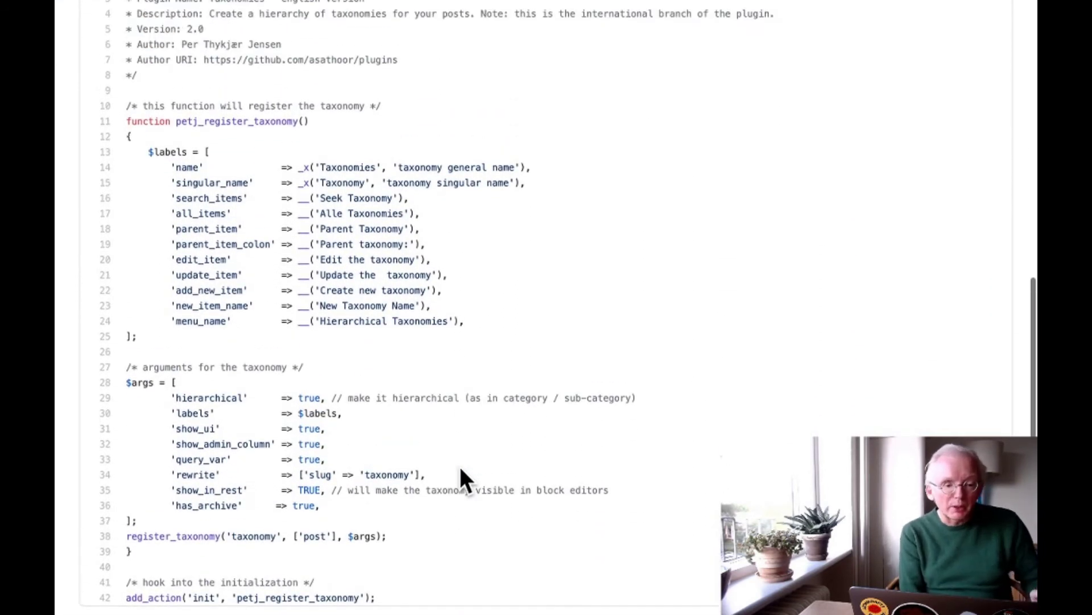
scroll(461, 472, up, 2)
scroll(459, 466, up, 5)
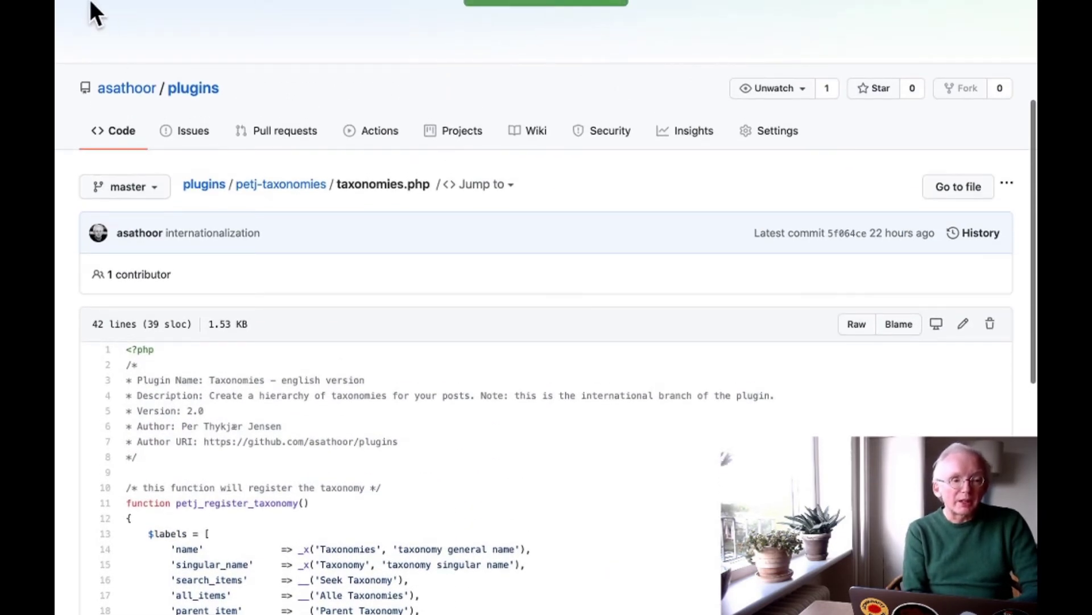
Step: Return to the main page of the plugins repository and enlarge the browser window
mouse_move(101, 1)
click(100, 26)
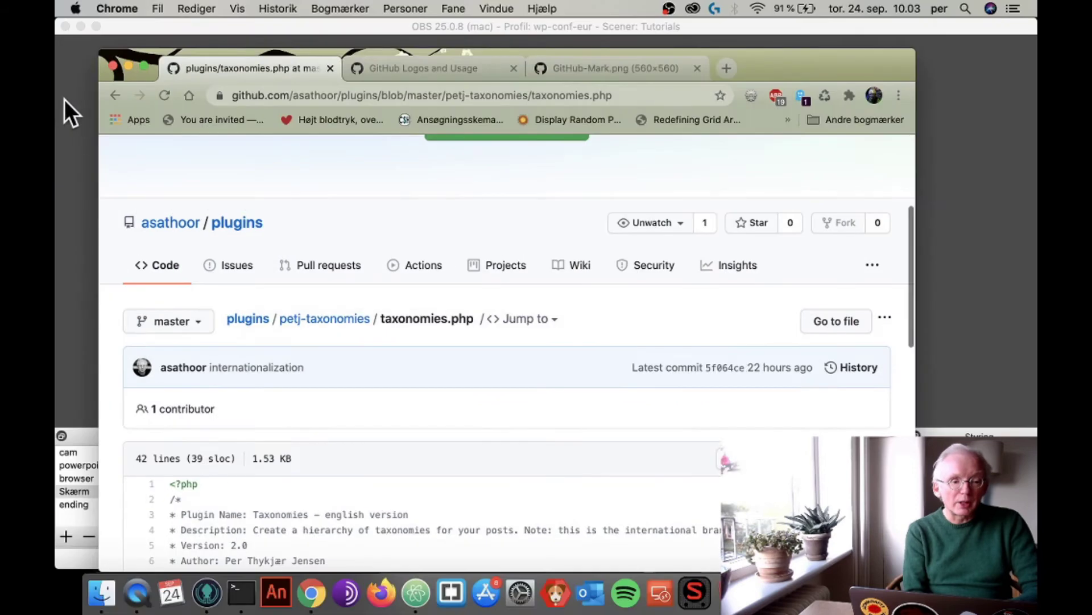
click(116, 96)
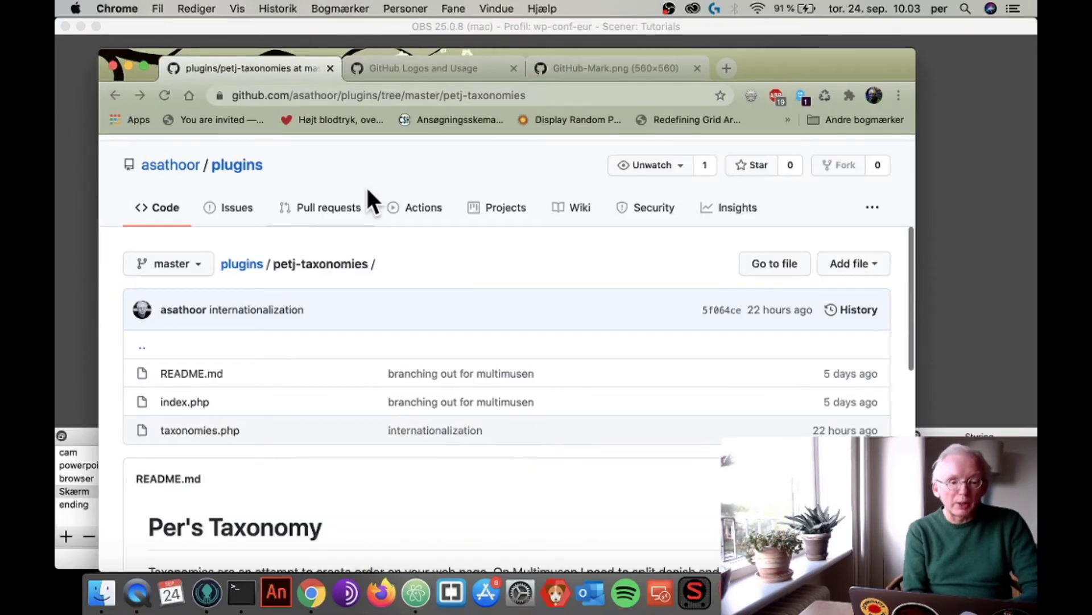
click(222, 165)
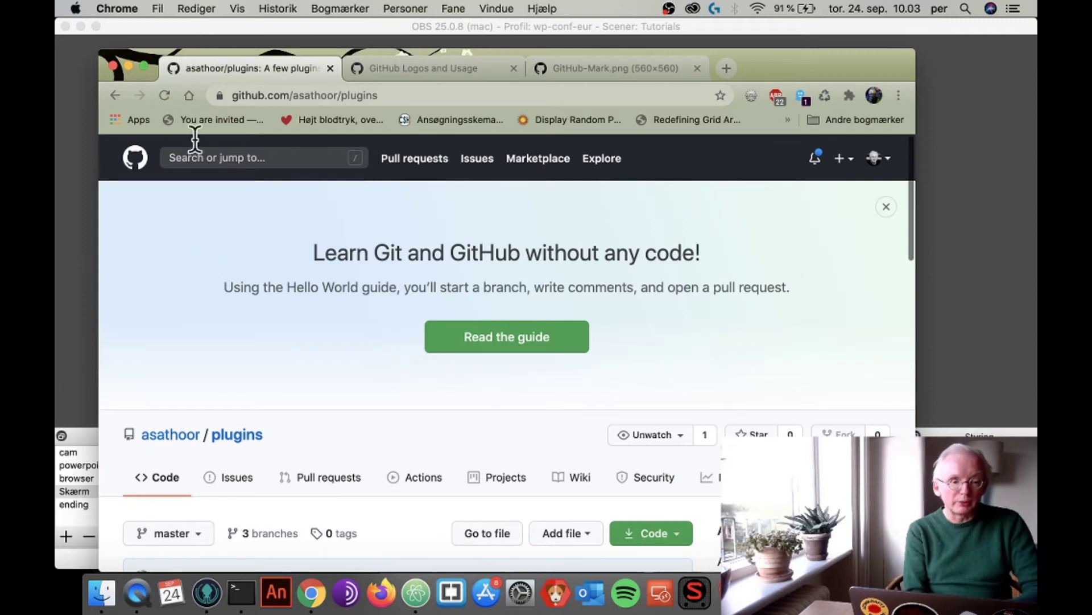
click(142, 66)
Step: Start downloading the plugins repository's master branch as a ZIP archive
scroll(364, 295, down, 5)
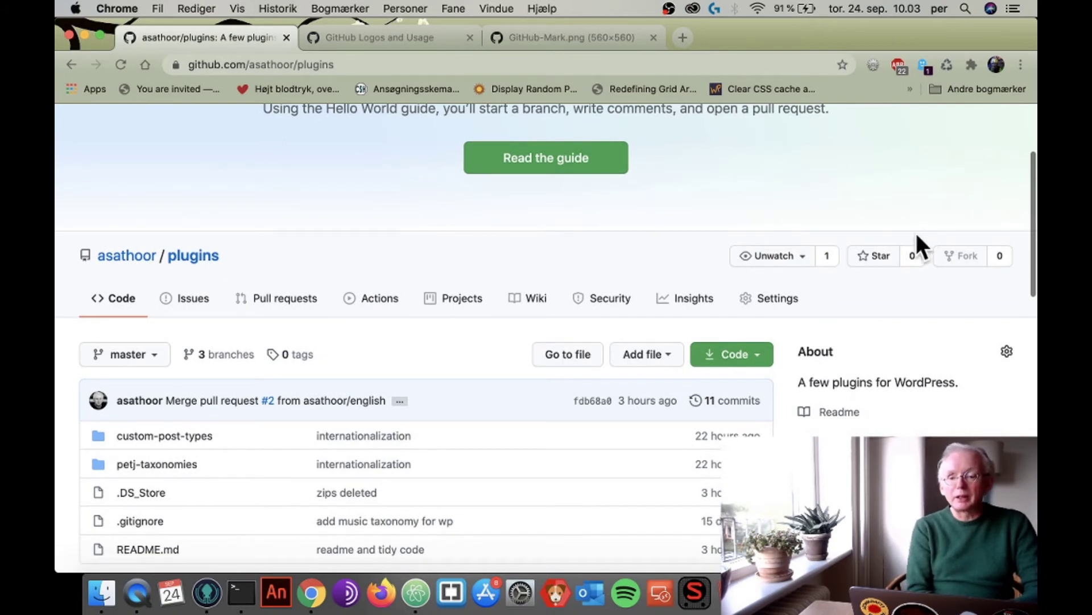
mouse_move(975, 262)
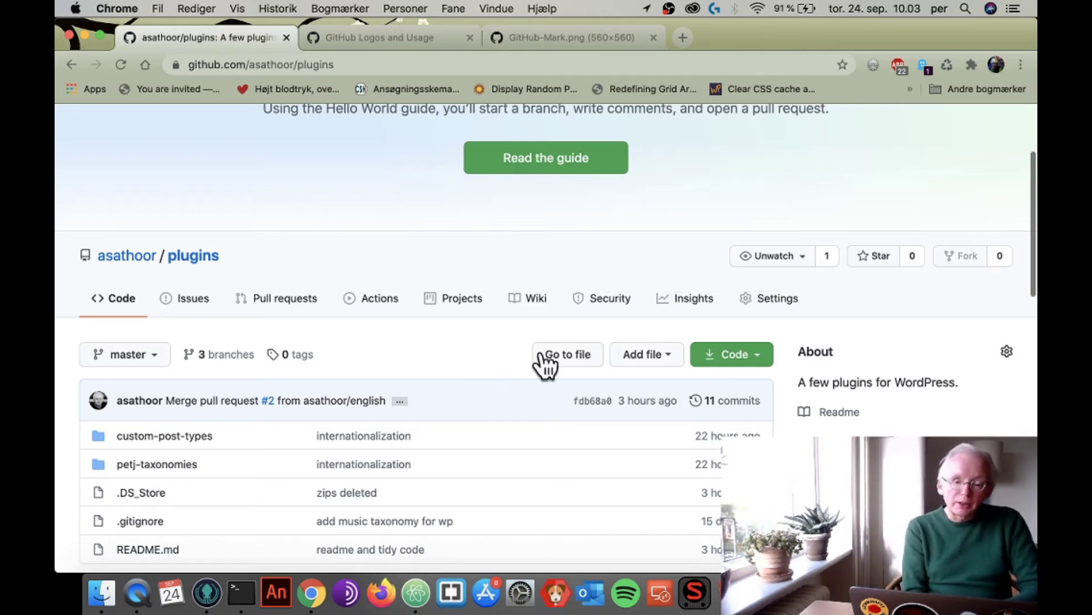
click(768, 357)
scroll(766, 356, down, 3)
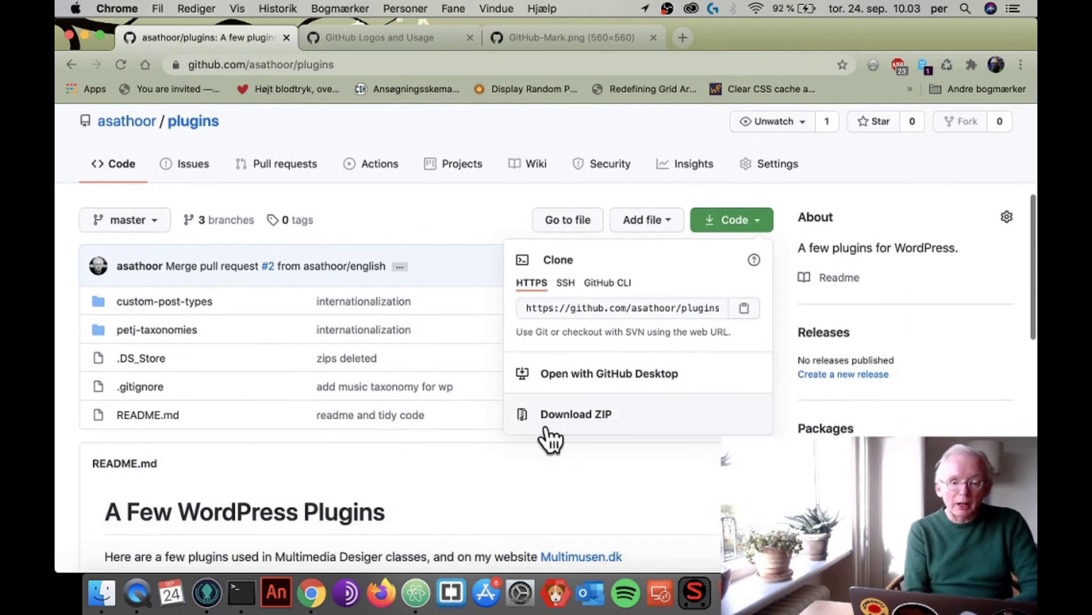
click(564, 421)
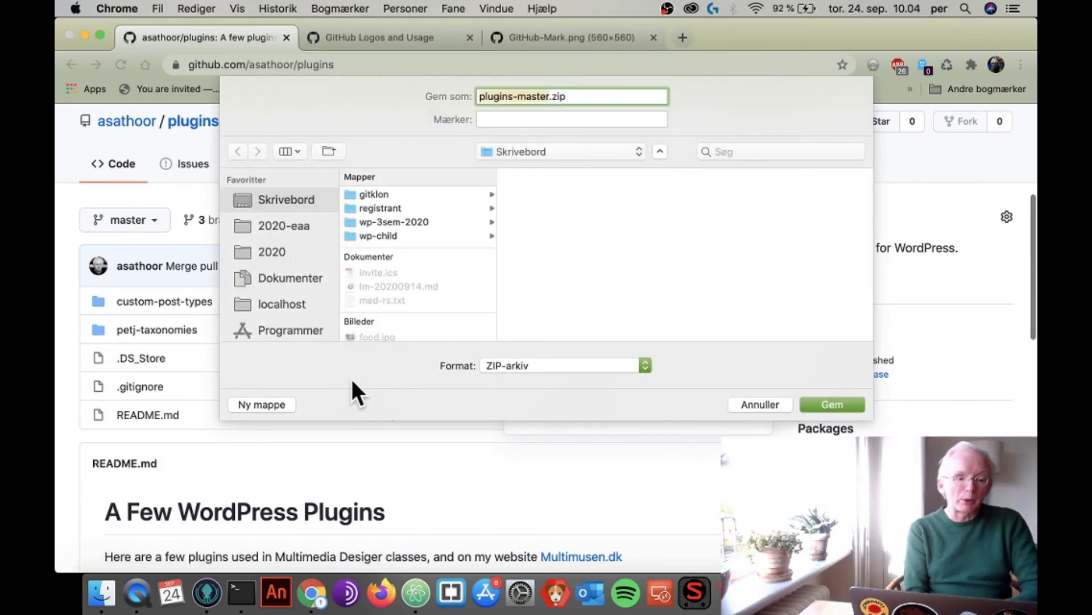
Step: Create a new folder named github on the desktop (Skrivebord) and save plugins-master.zip in it
click(250, 404)
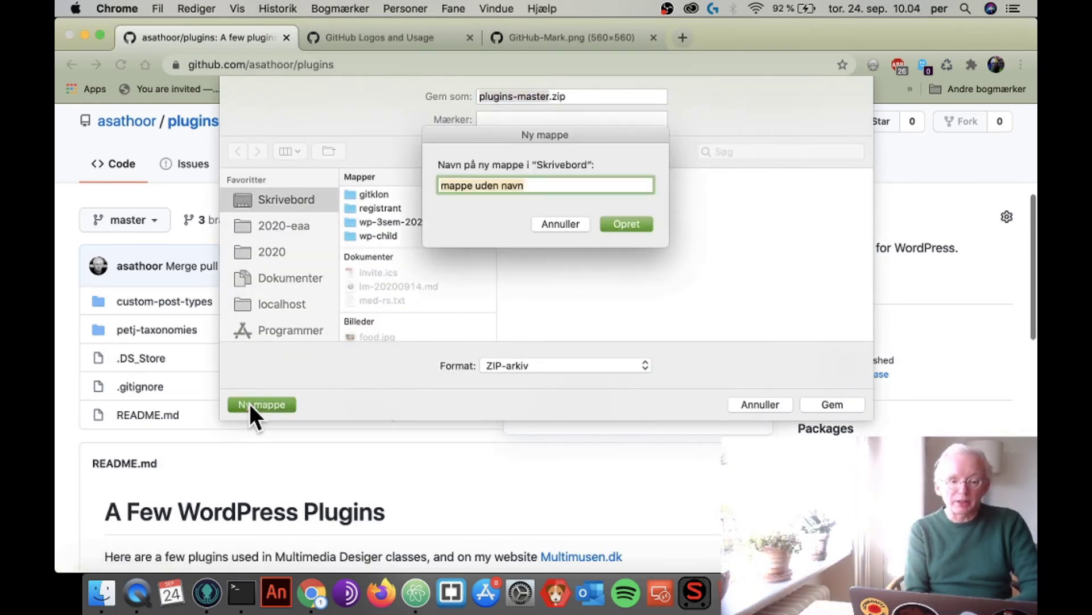
text(git)
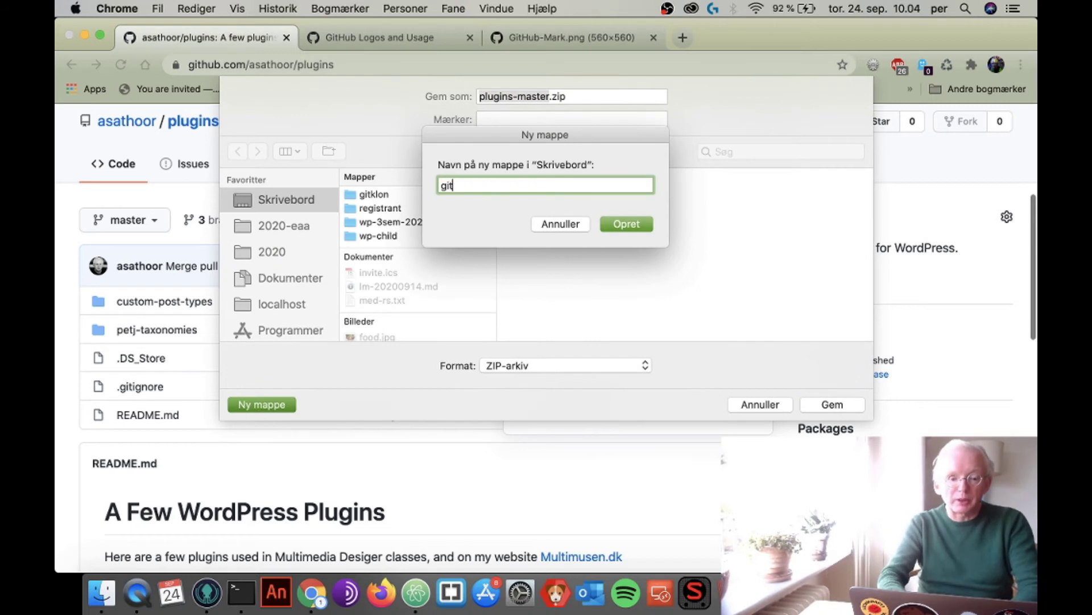
text(hub)
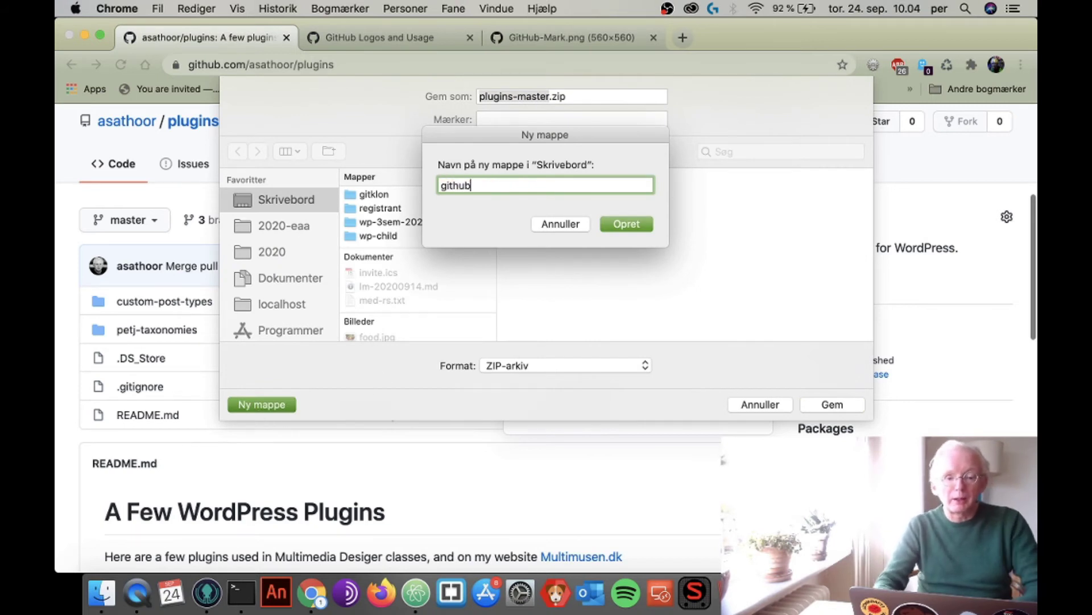
click(623, 219)
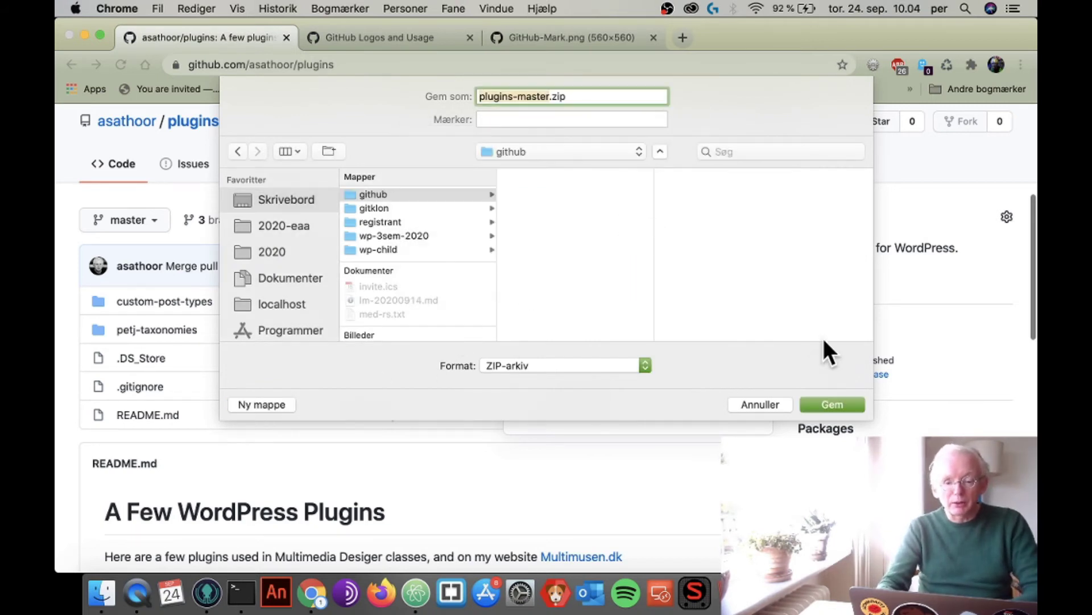
click(832, 402)
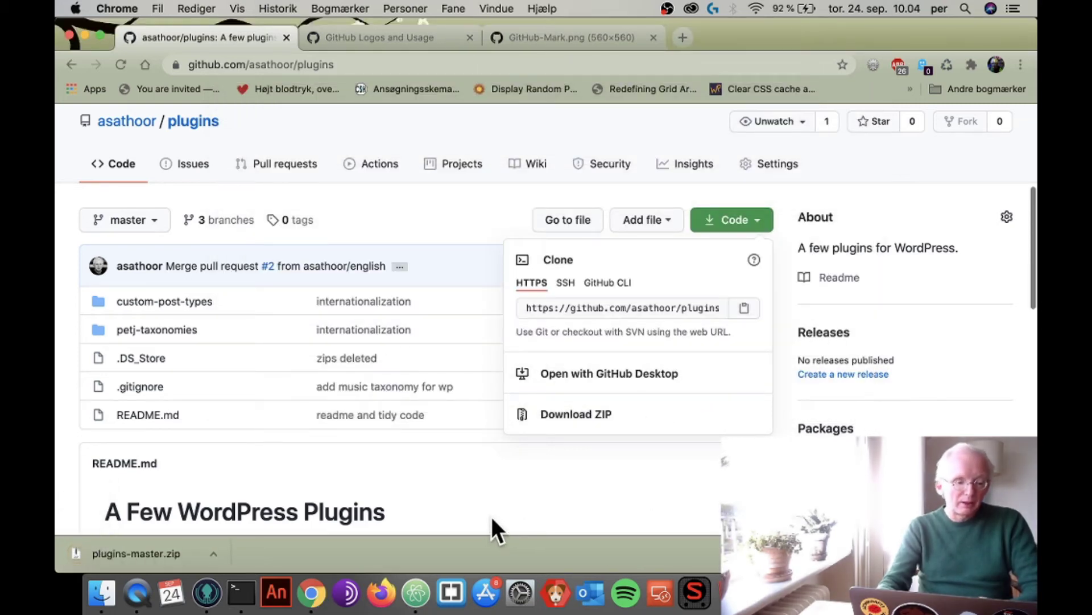
Step: Show the downloaded plugins-master.zip in Finder, in a full-screen window, and unpack it
click(211, 552)
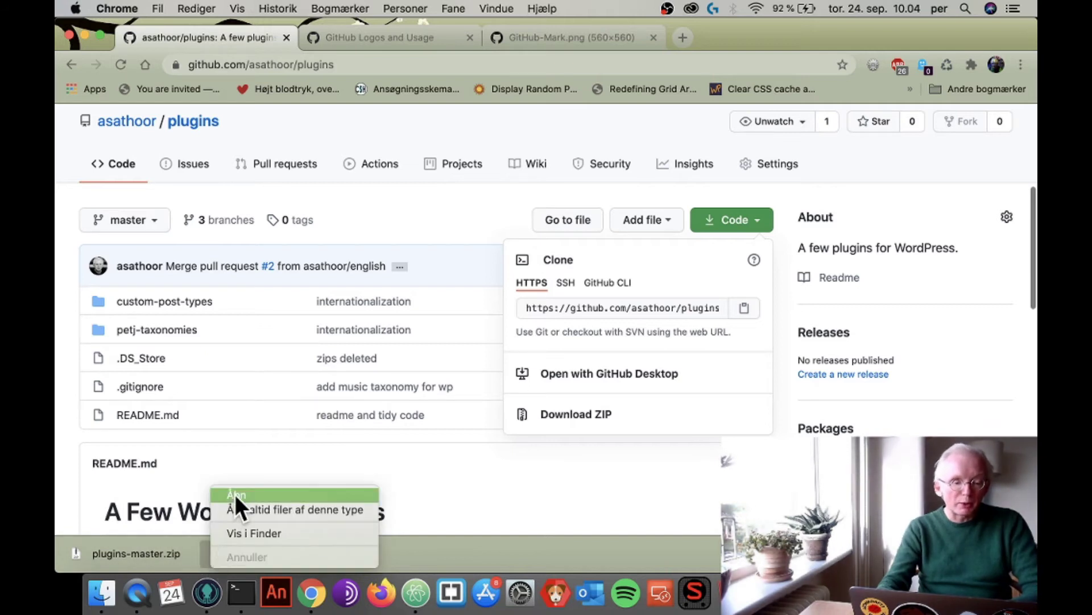
click(235, 533)
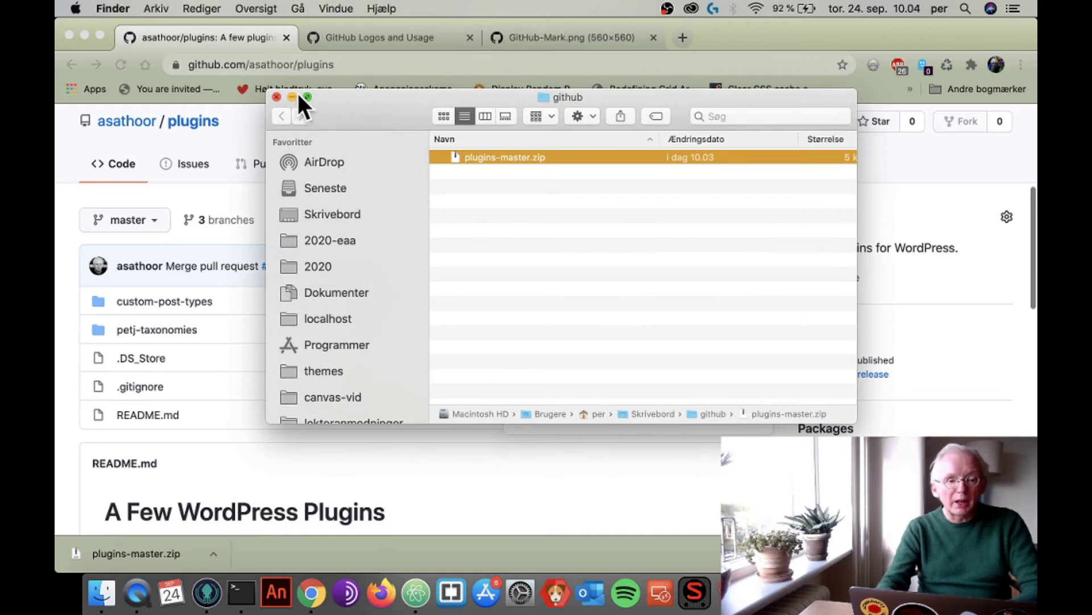
click(307, 97)
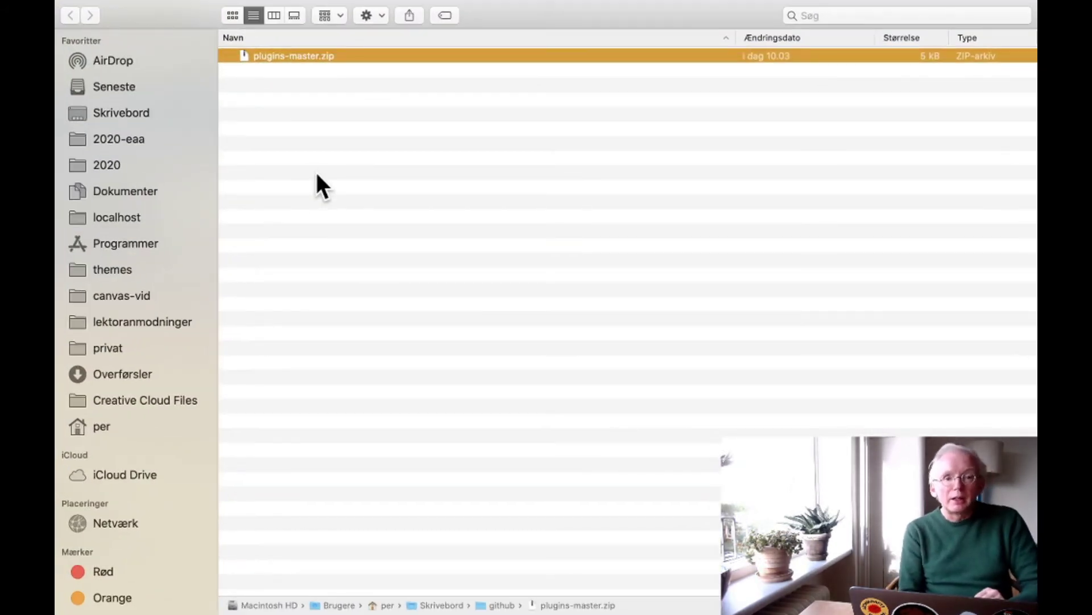
double_click(267, 55)
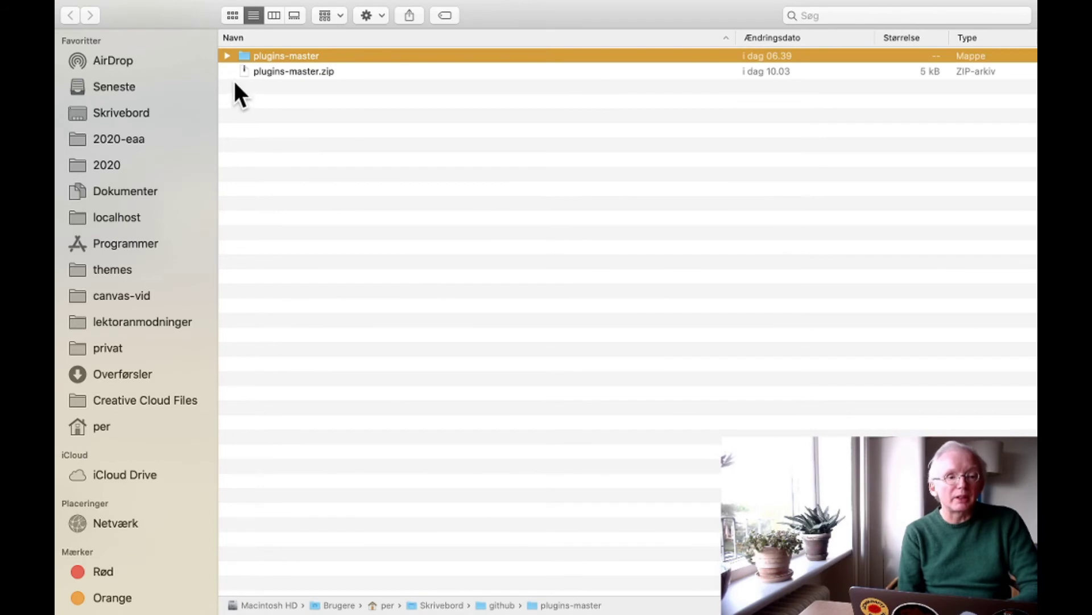
Step: Display the github folder's contents as icons and open the unpacked plugins-master folder
click(227, 56)
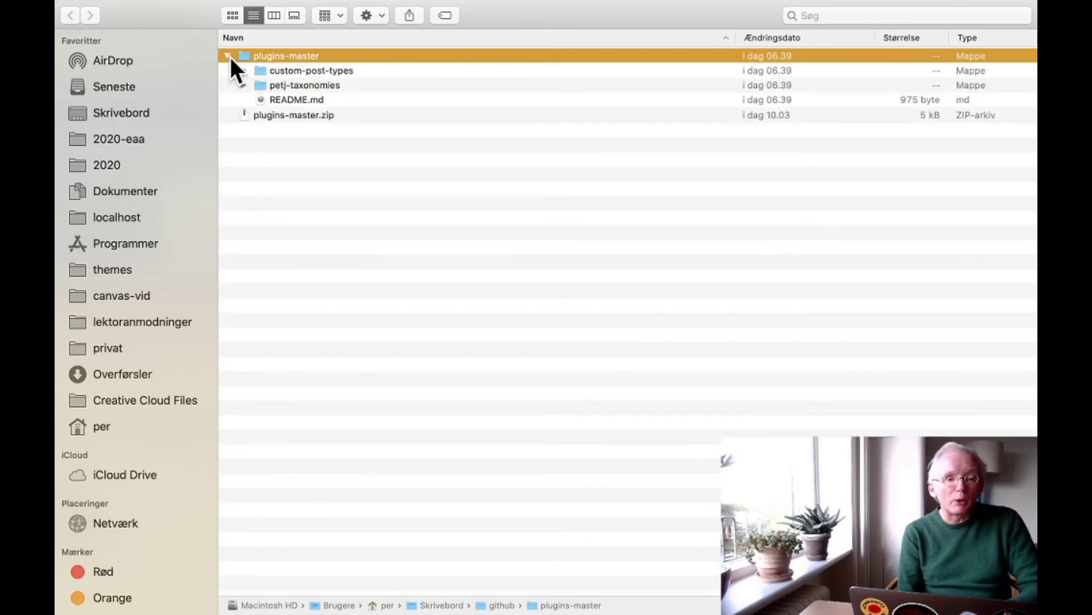
click(273, 84)
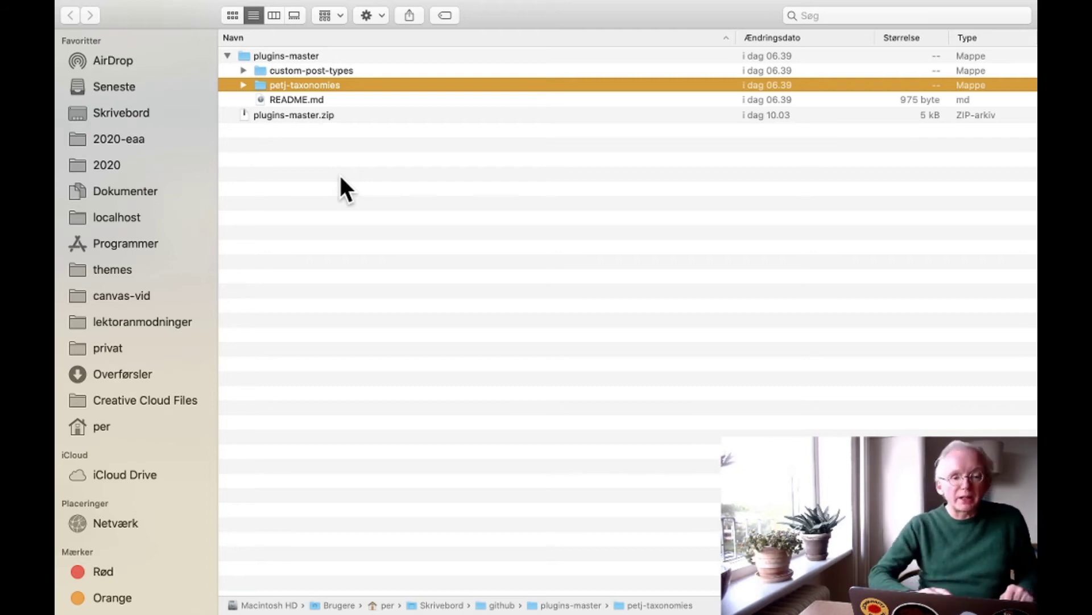
click(232, 15)
click(258, 62)
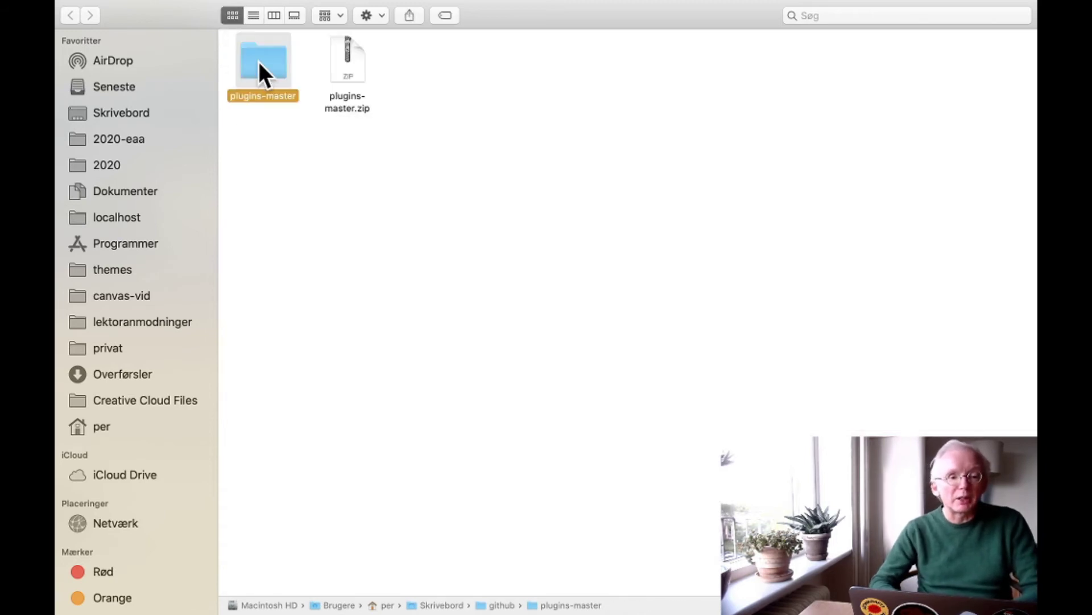
right_click(258, 71)
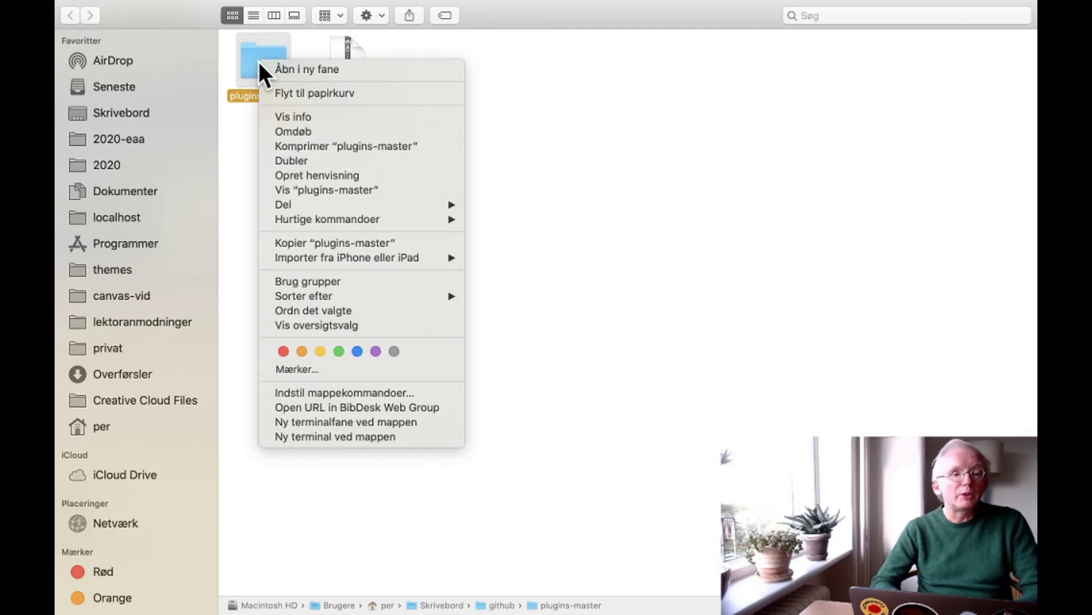
click(238, 143)
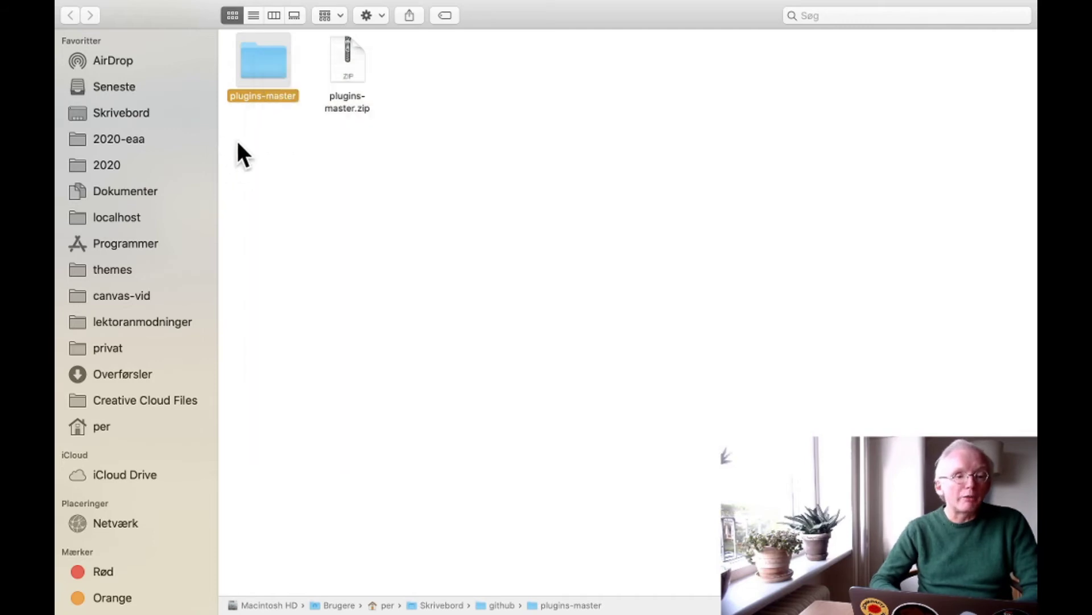
double_click(248, 43)
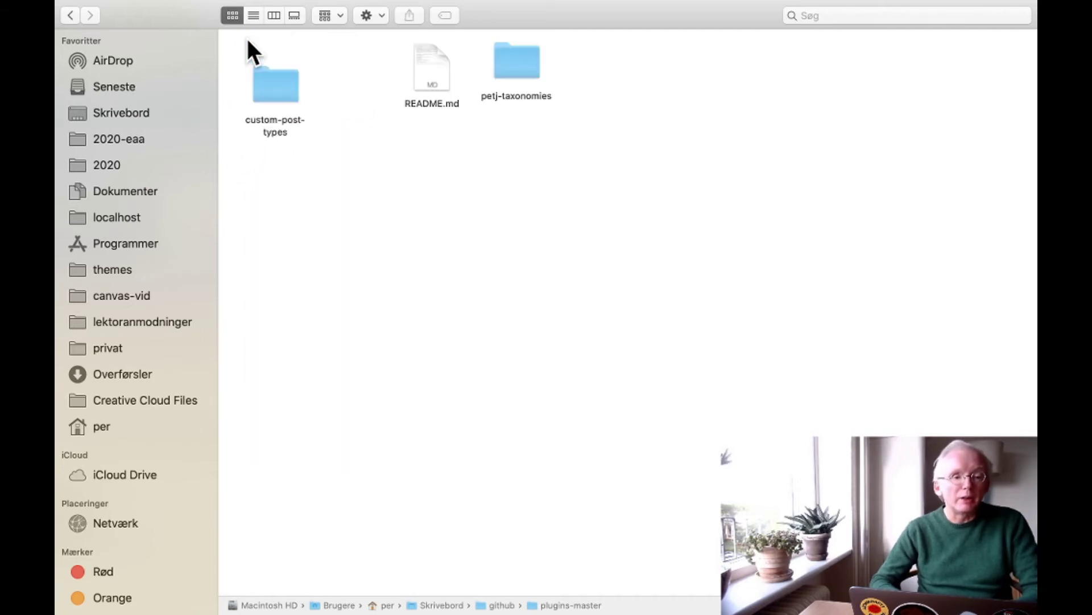
Step: Compress the petj-taxonomies folder into a ZIP archive and place the archive below the row of existing items
click(520, 54)
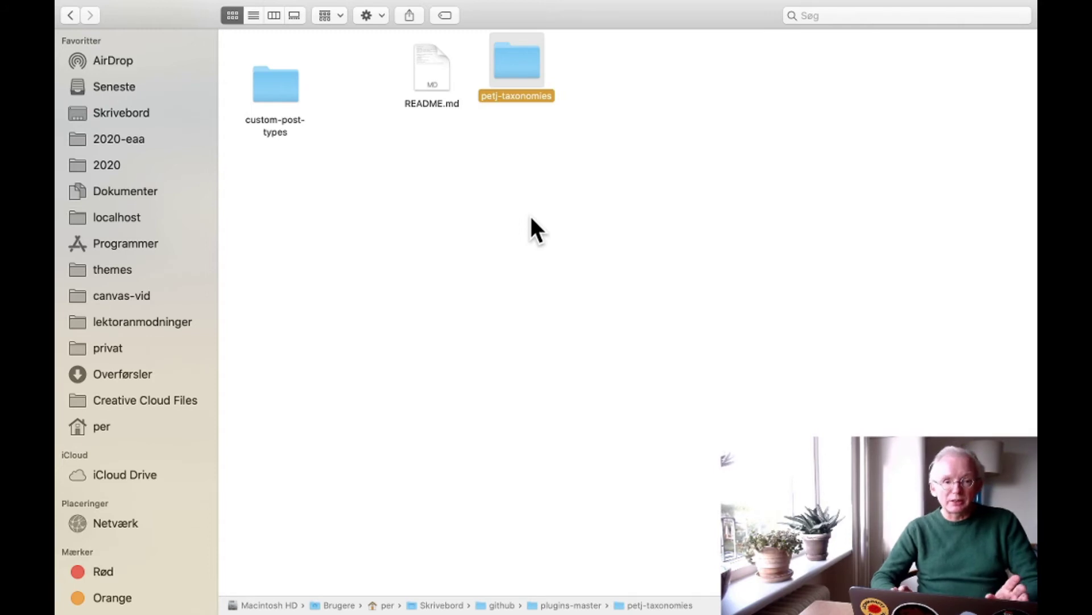
right_click(525, 62)
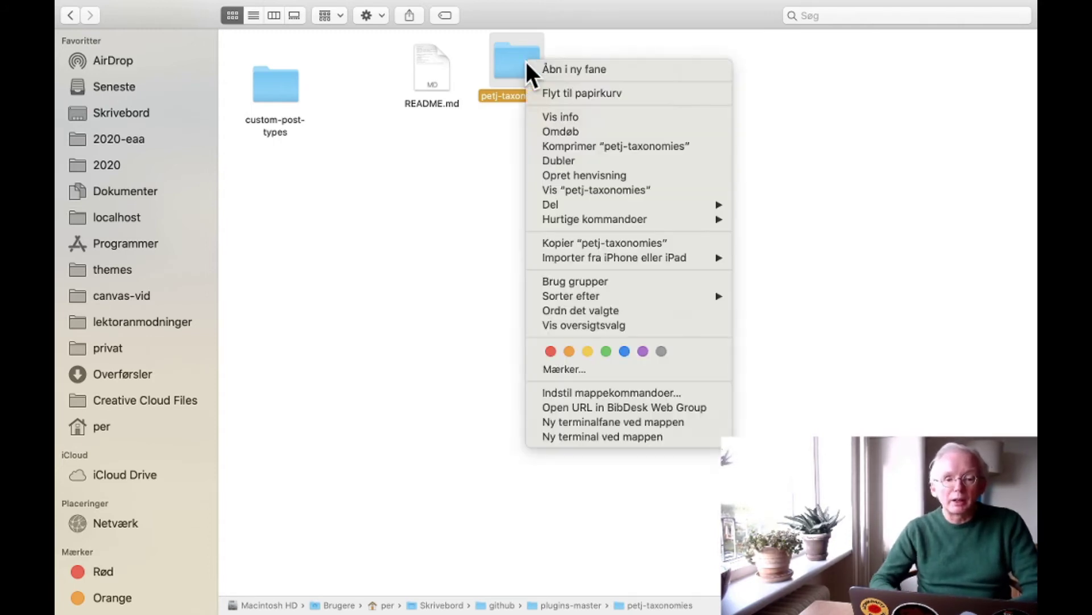
click(547, 147)
drag(550, 77, 376, 192)
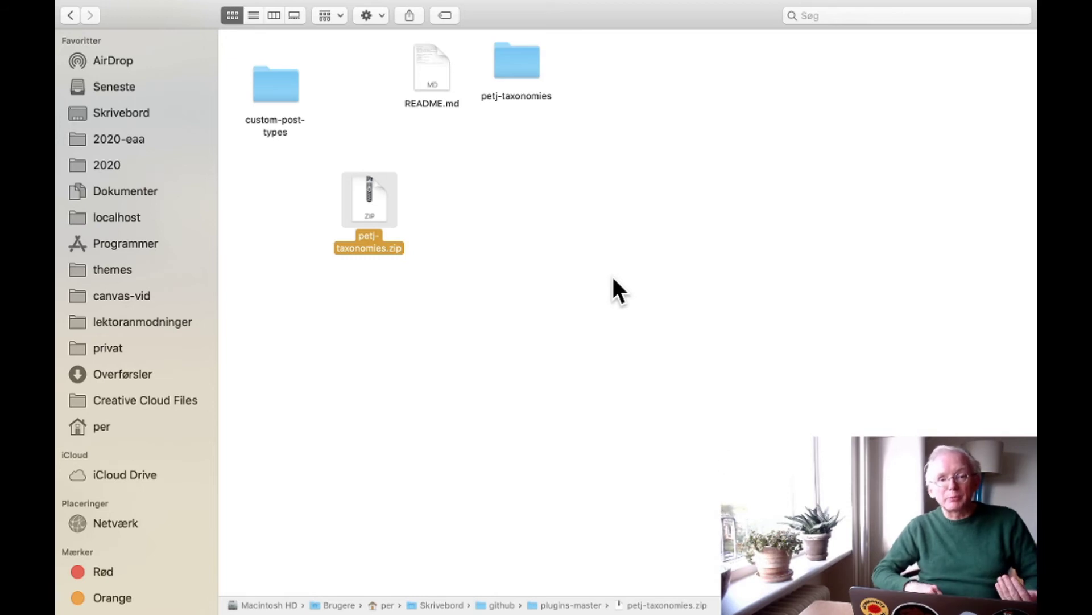
Step: Switch to Chrome and open the WordPress site multimusen.dk/wpsandbox in a new tab
key(super+Tab)
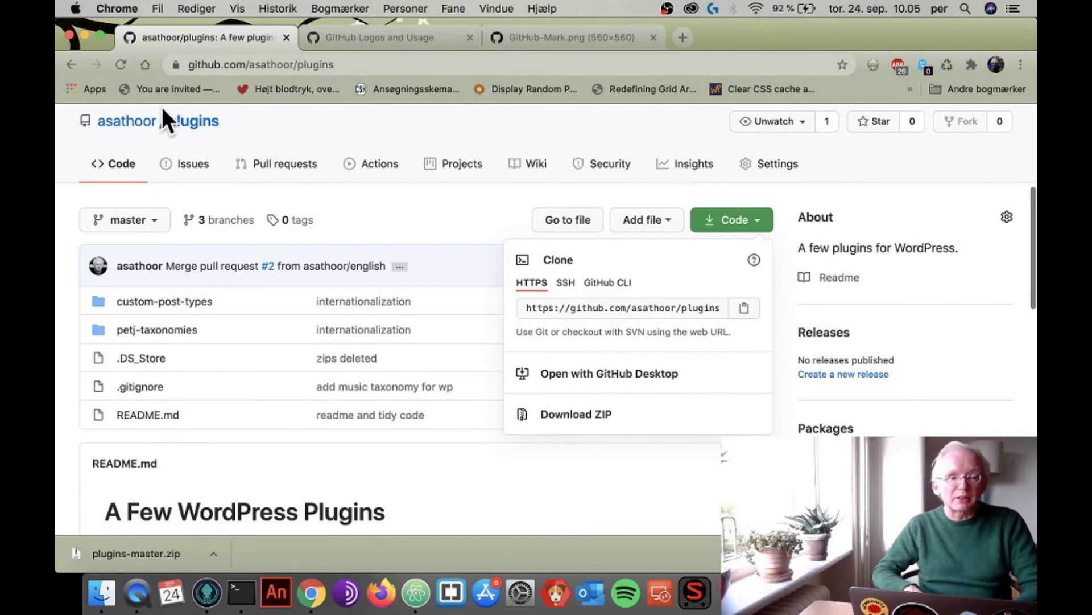
click(683, 35)
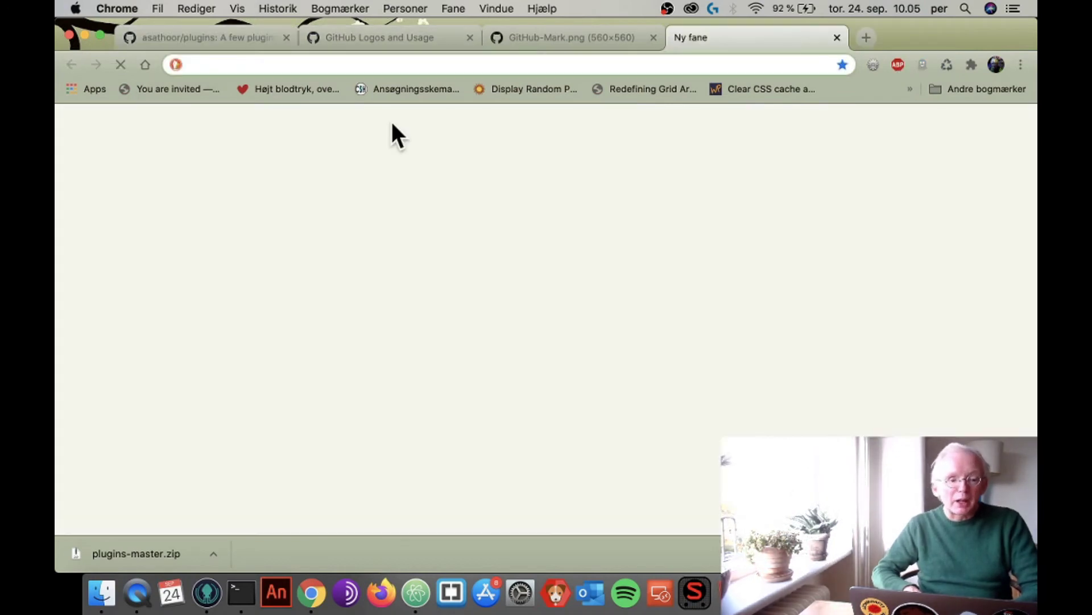
text(wps)
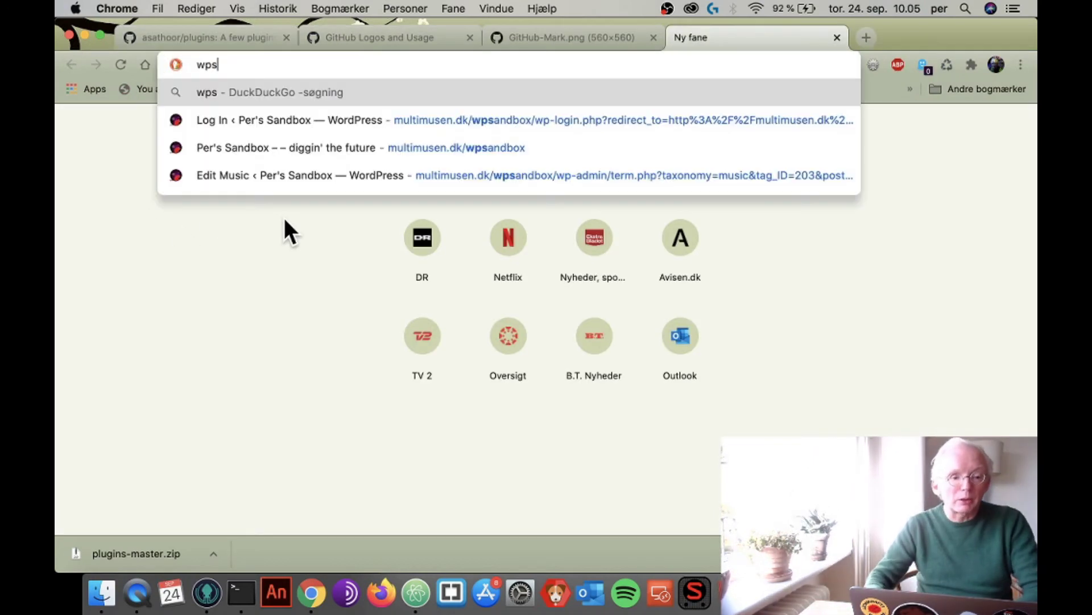
key(Down)
key(Down)
key(Return)
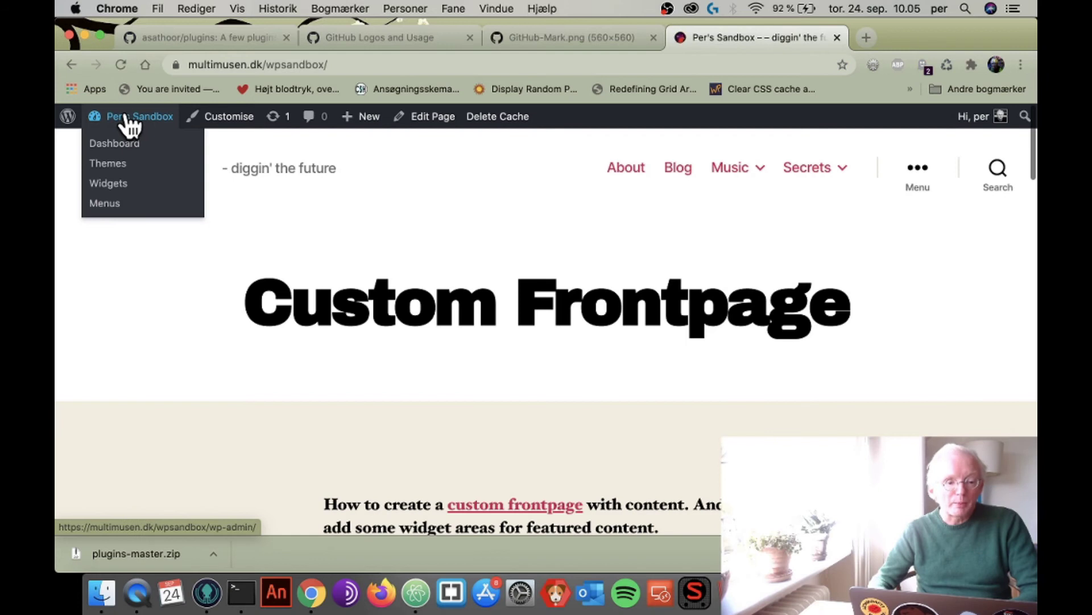
Step: Go to the site's WordPress dashboard and open the list of installed plugins
mouse_move(165, 122)
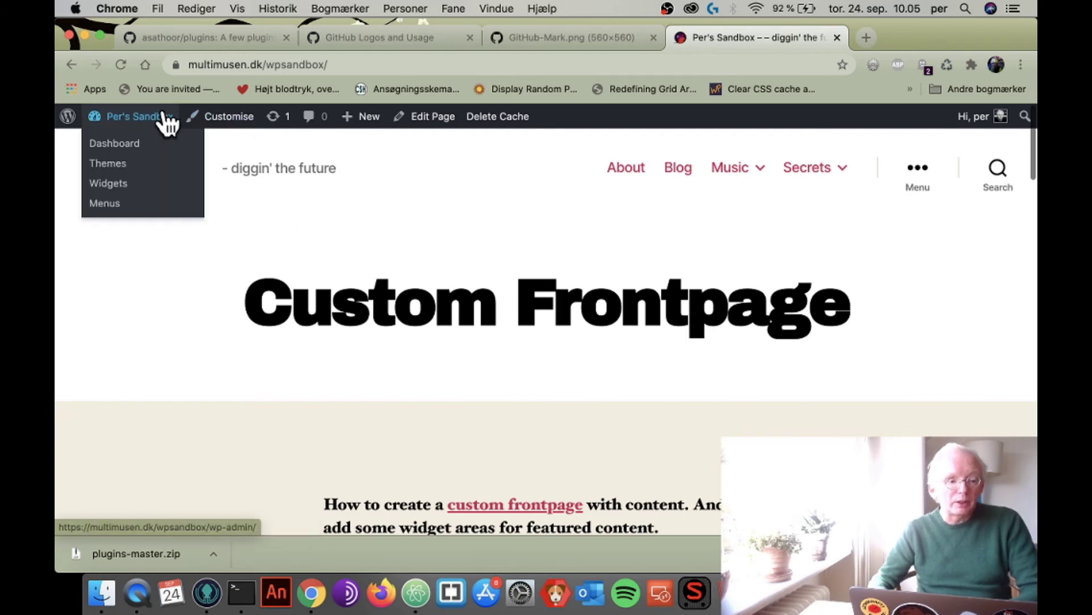
click(135, 152)
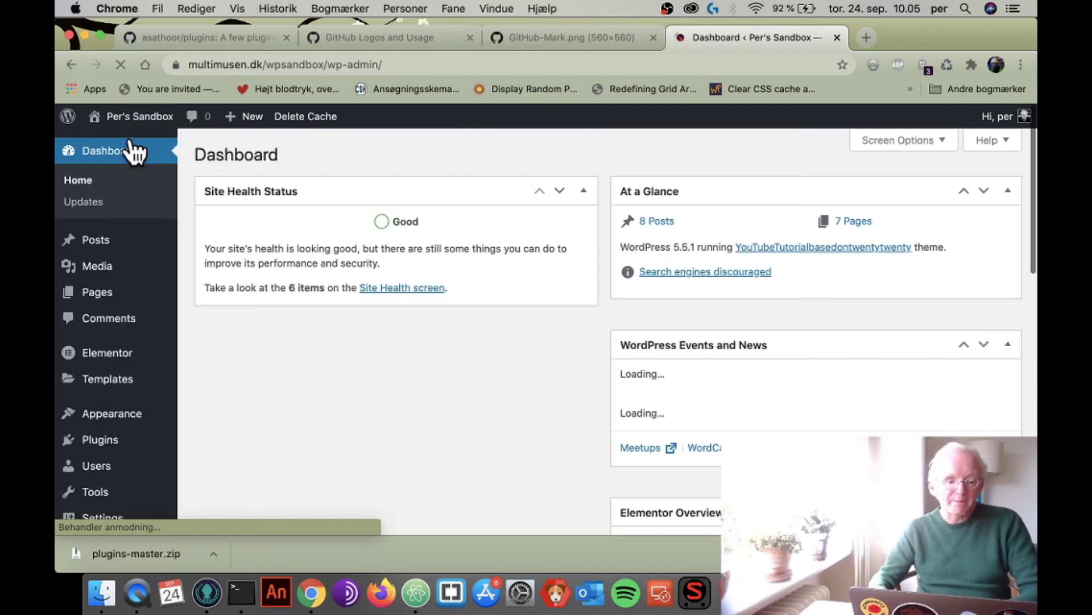
scroll(336, 409, down, 3)
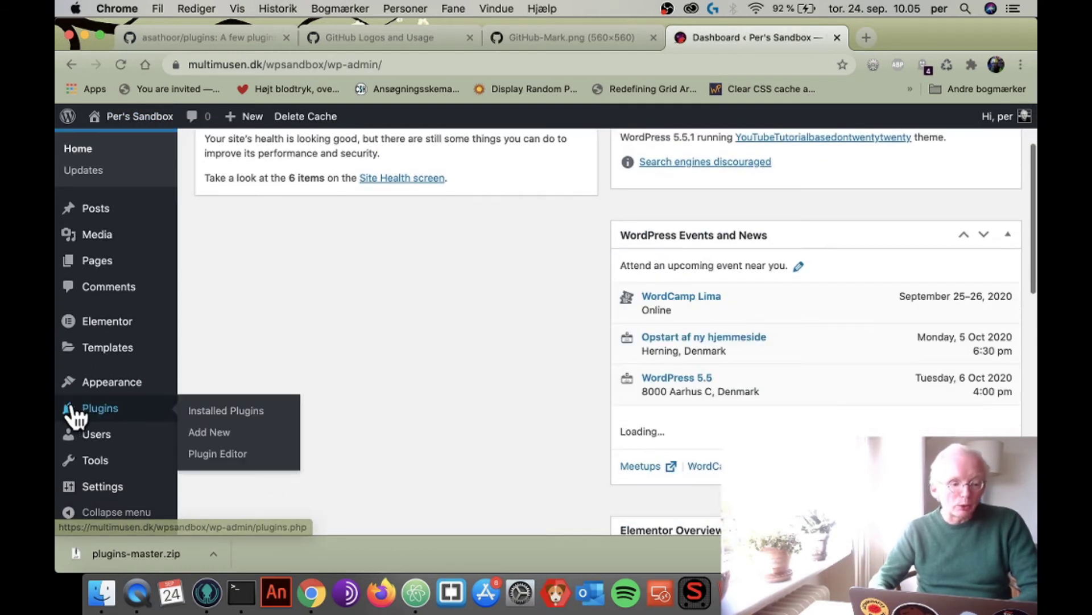
click(80, 411)
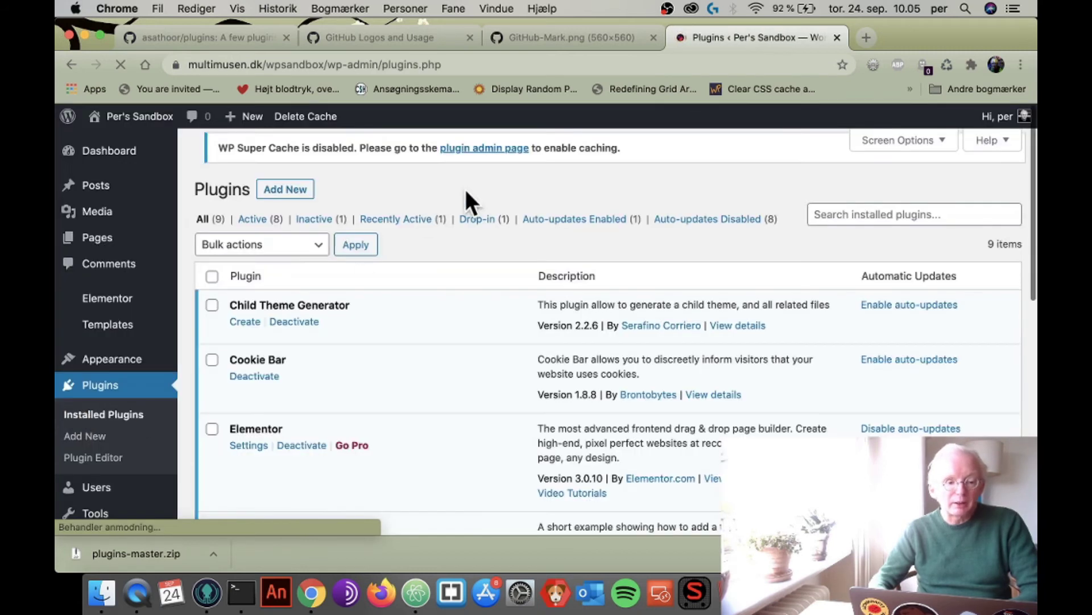
Step: Deactivate the Taxonomies - english version plugin and delete it from the site
scroll(498, 316, down, 10)
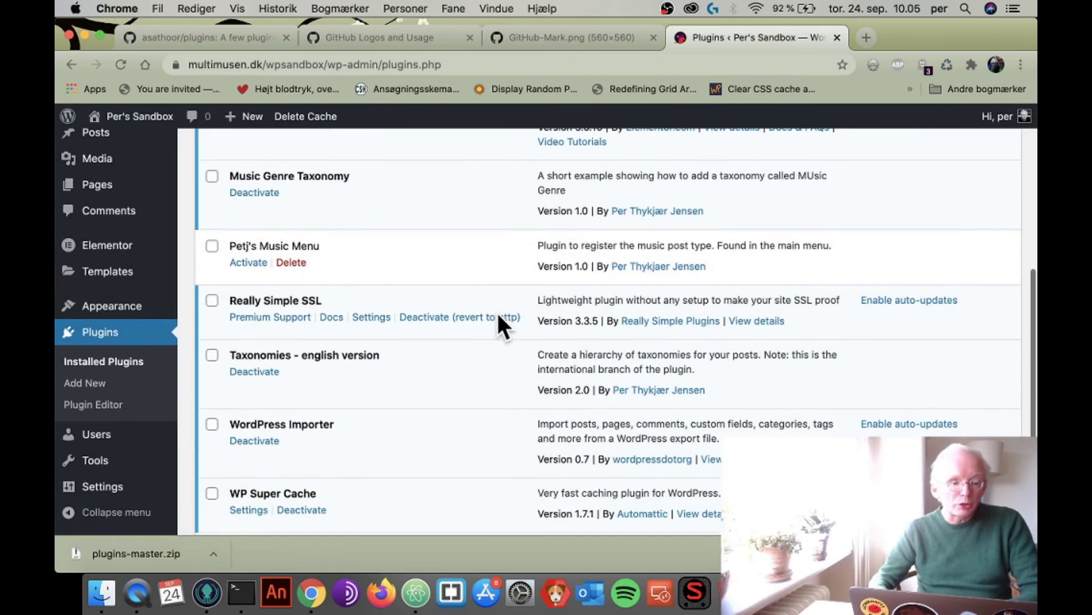
click(253, 373)
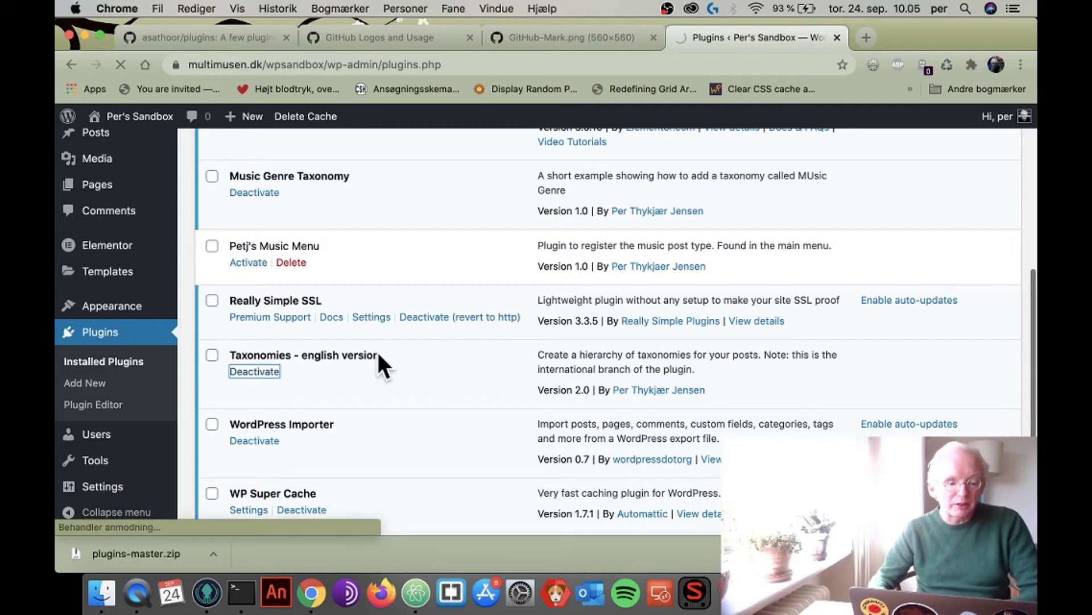
scroll(455, 387, down, 7)
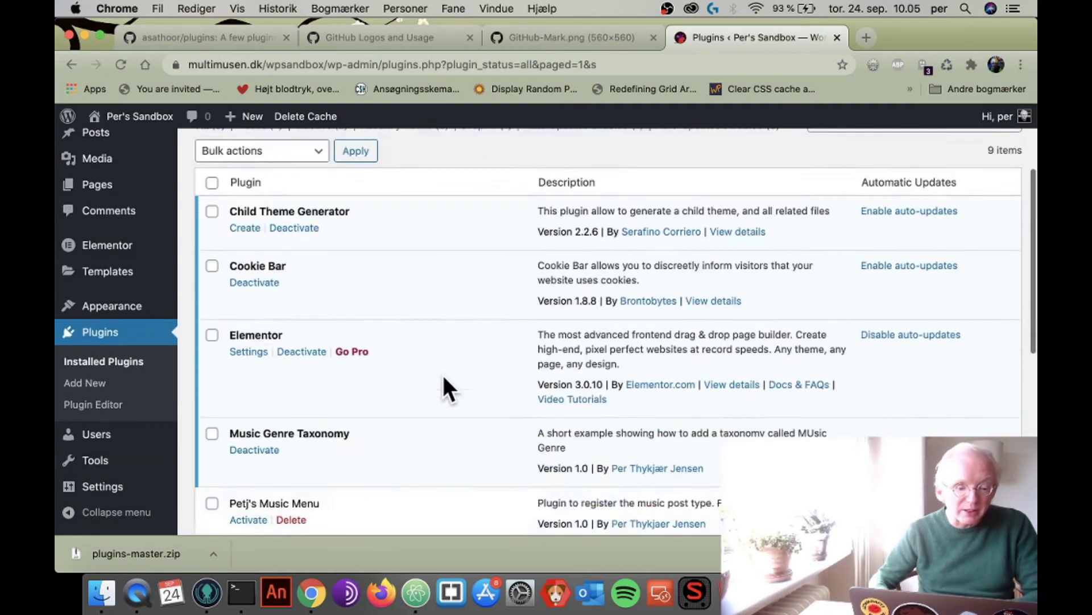
scroll(442, 373, down, 1)
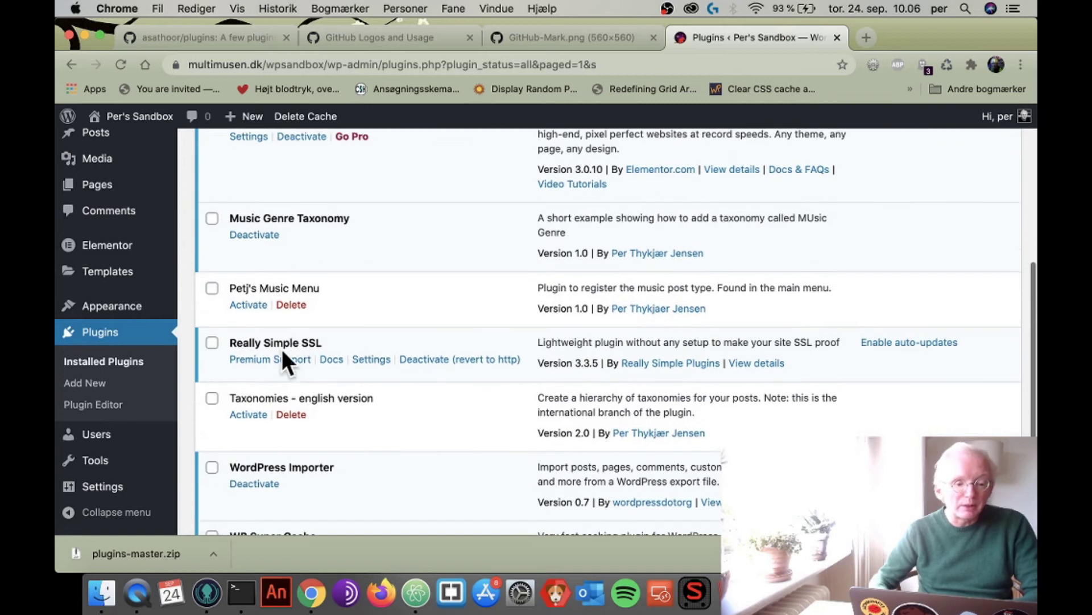
click(297, 414)
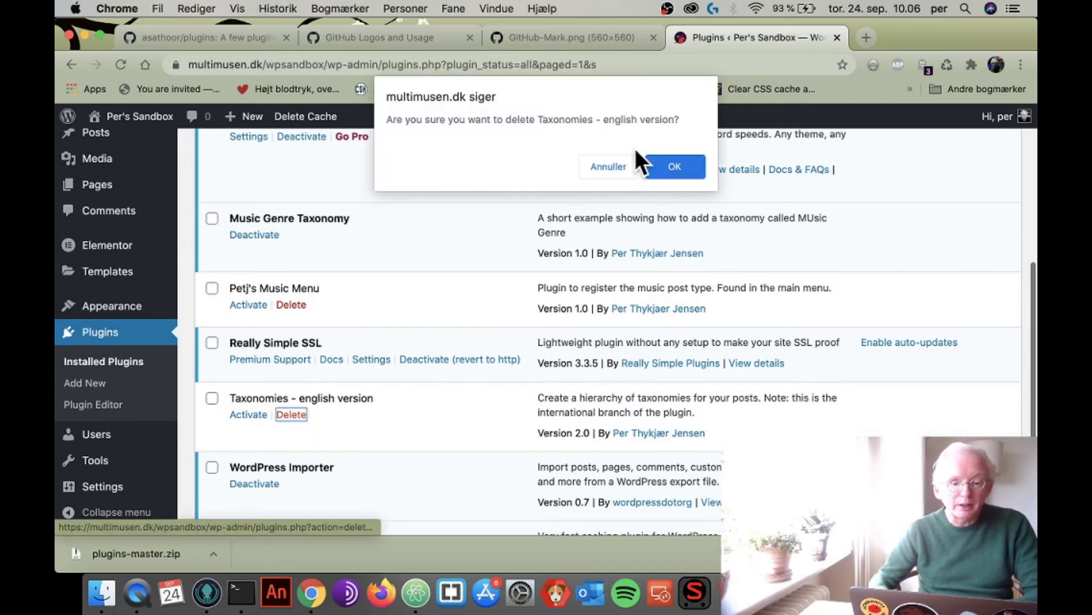
click(672, 164)
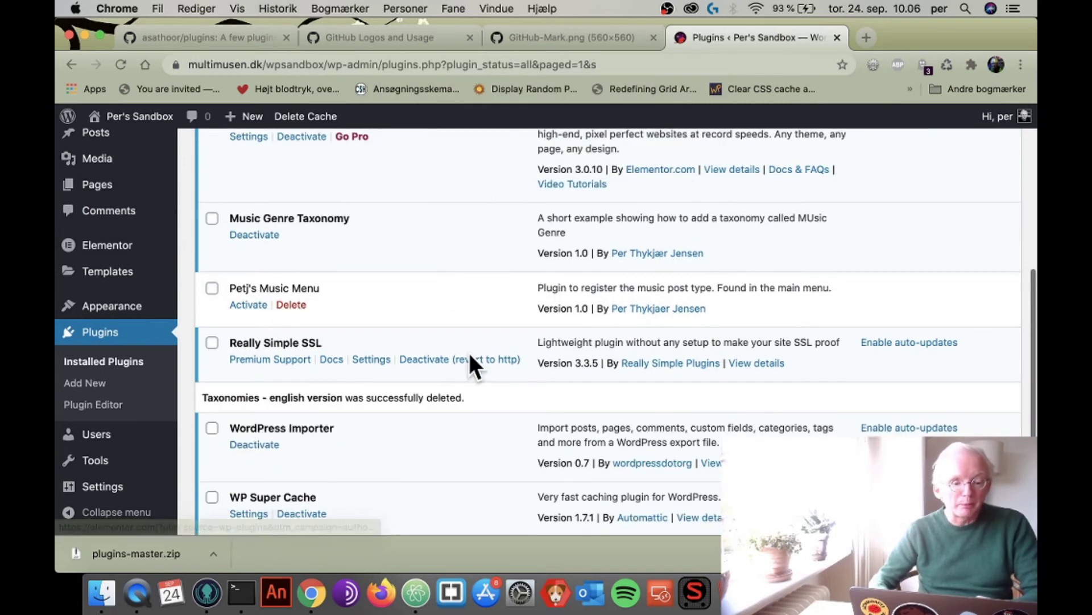
Step: Start adding a new plugin and open the form for uploading a plugin in .zip format
scroll(472, 386, up, 1)
scroll(472, 393, up, 6)
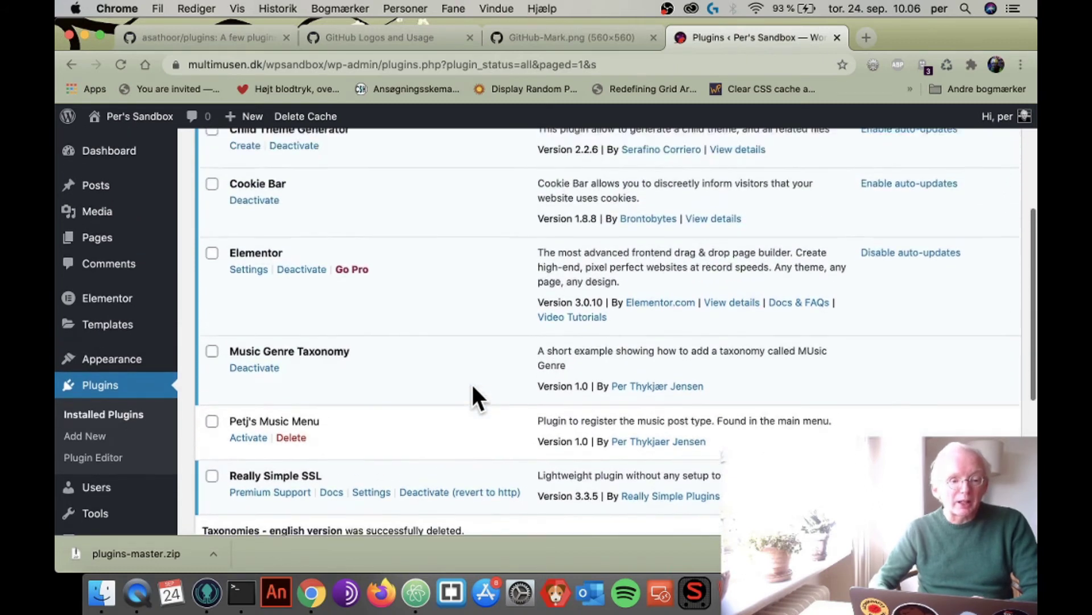
click(290, 161)
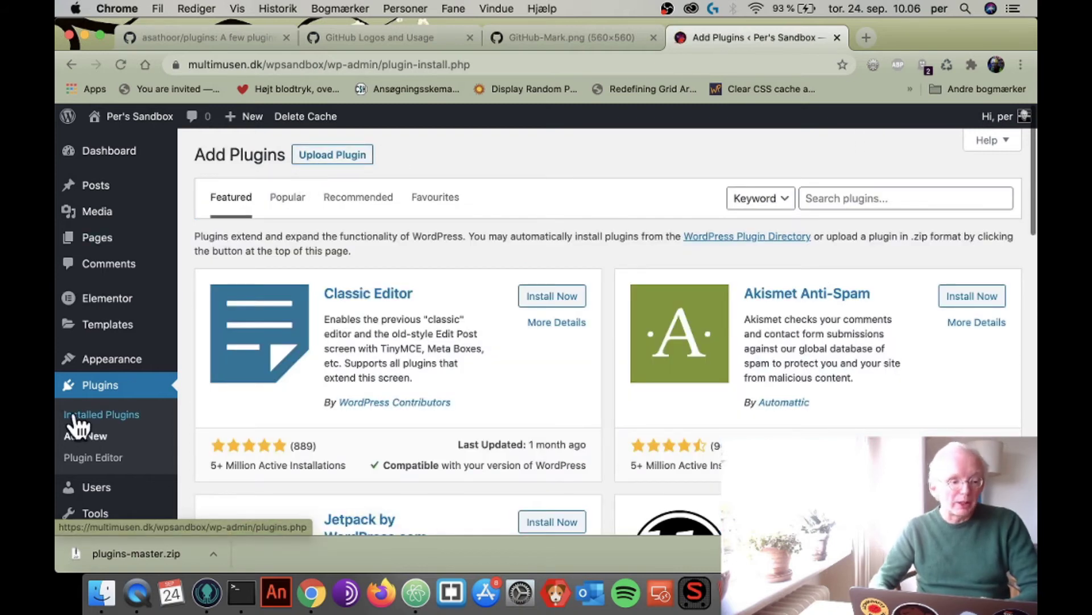
click(108, 410)
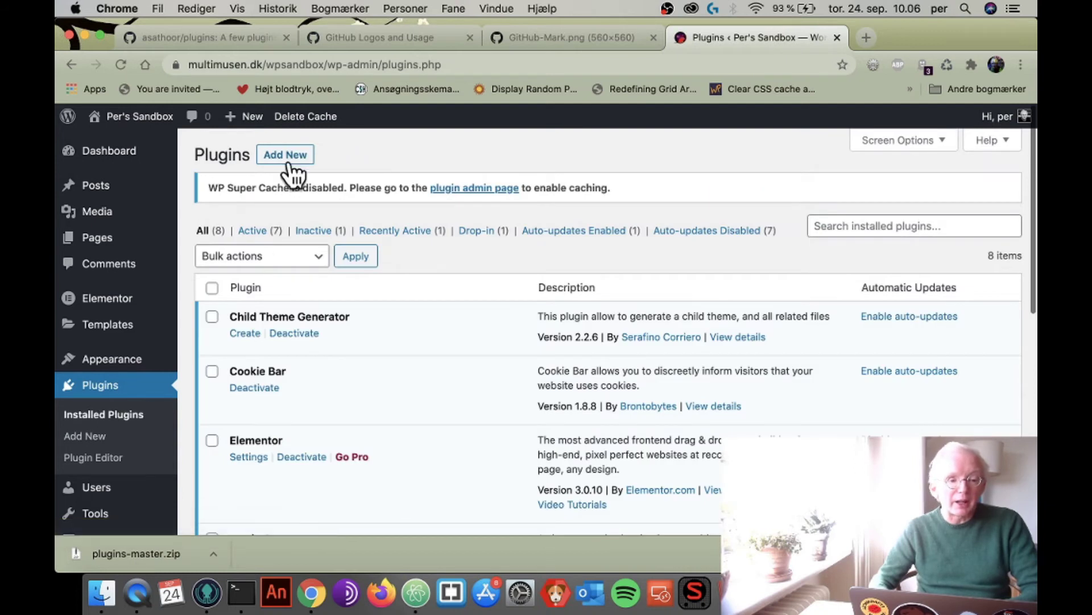
click(289, 165)
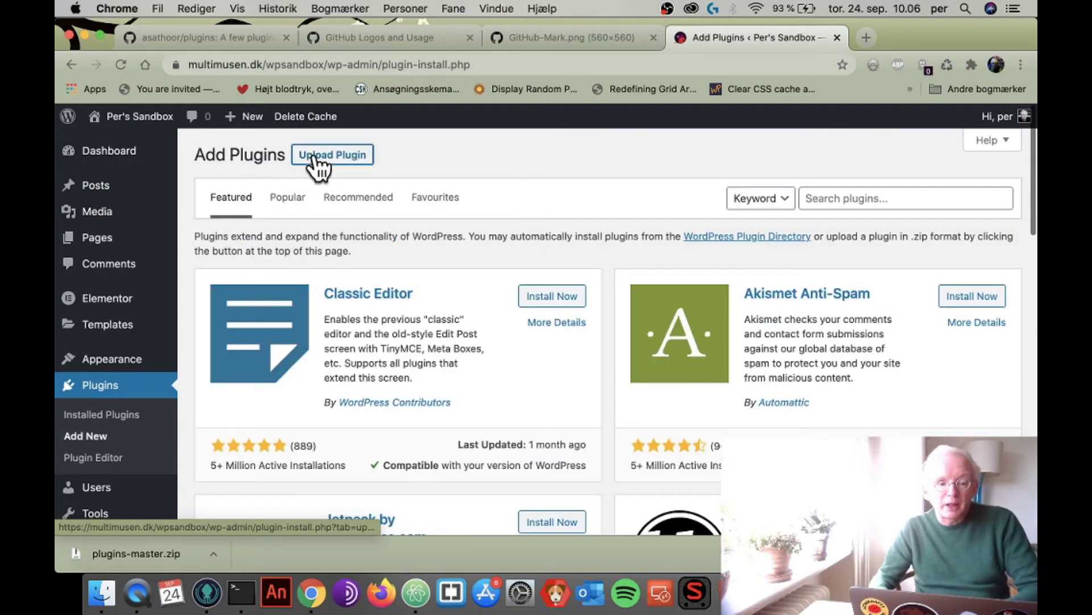
click(314, 164)
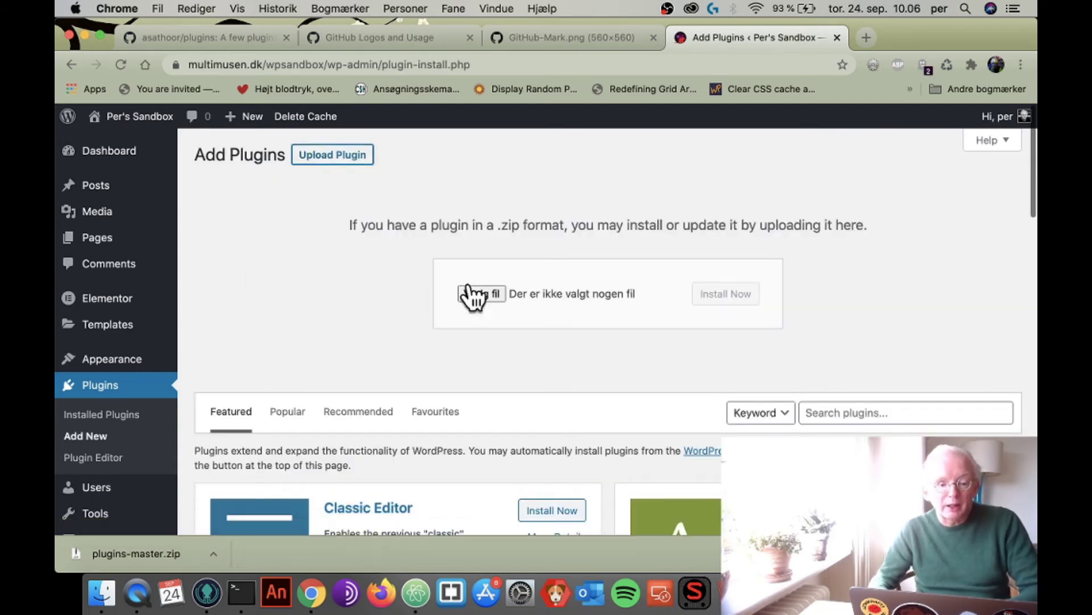
Step: Choose petj-taxonomies.zip from the plugins-master folder inside github on the desktop (Skrivebord) as the plugin file to upload
click(476, 294)
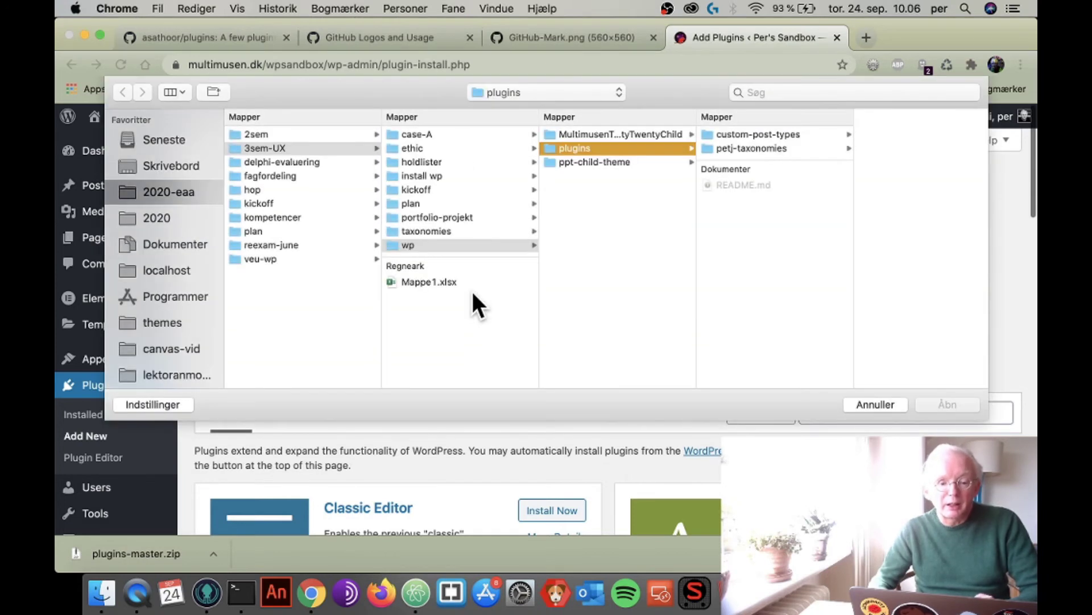
click(158, 171)
click(241, 134)
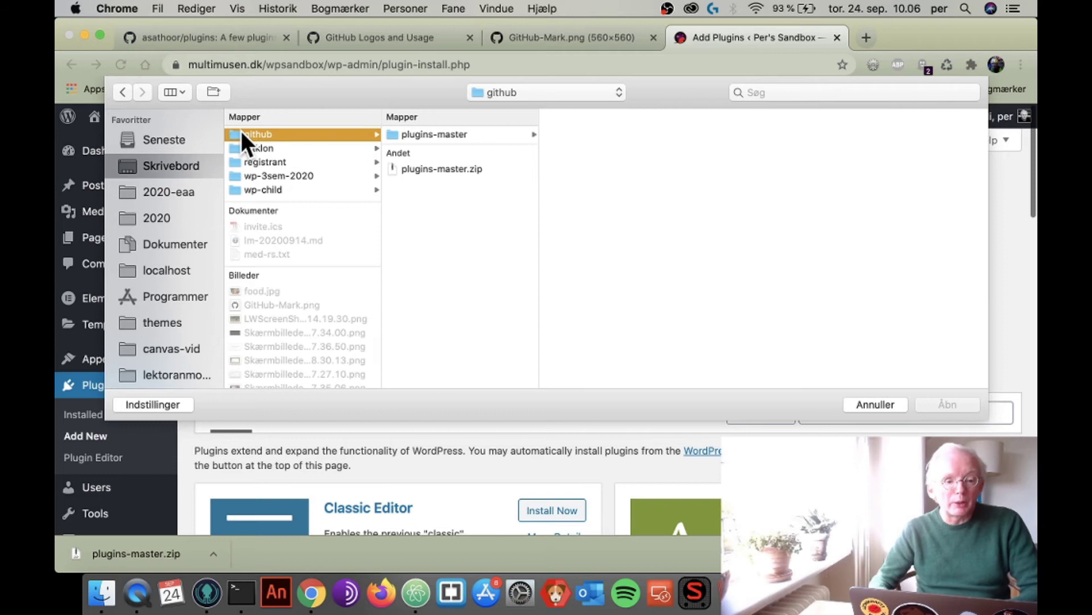
click(422, 134)
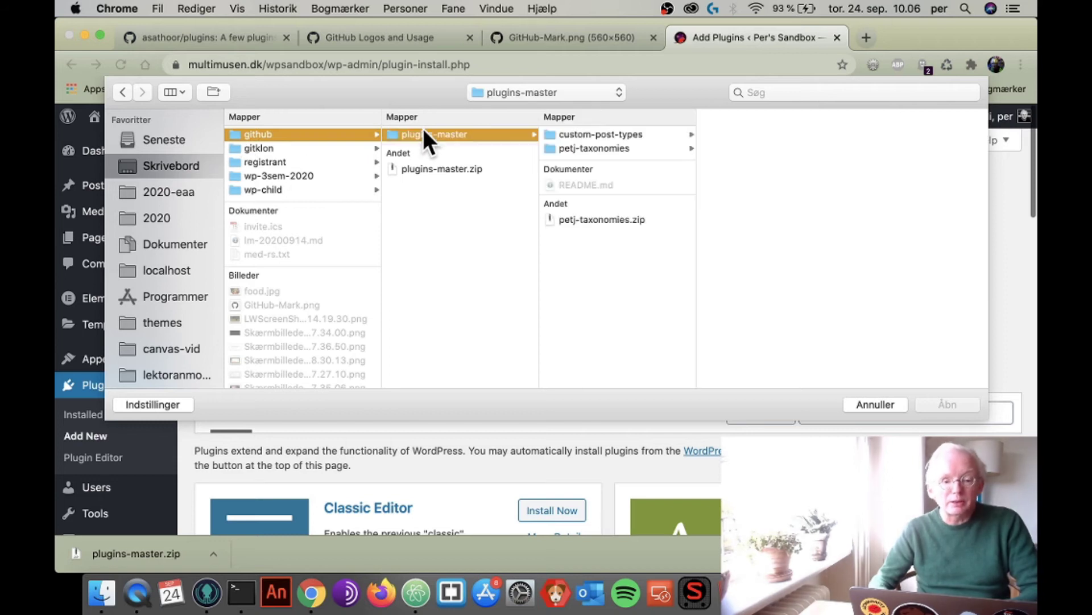
click(616, 221)
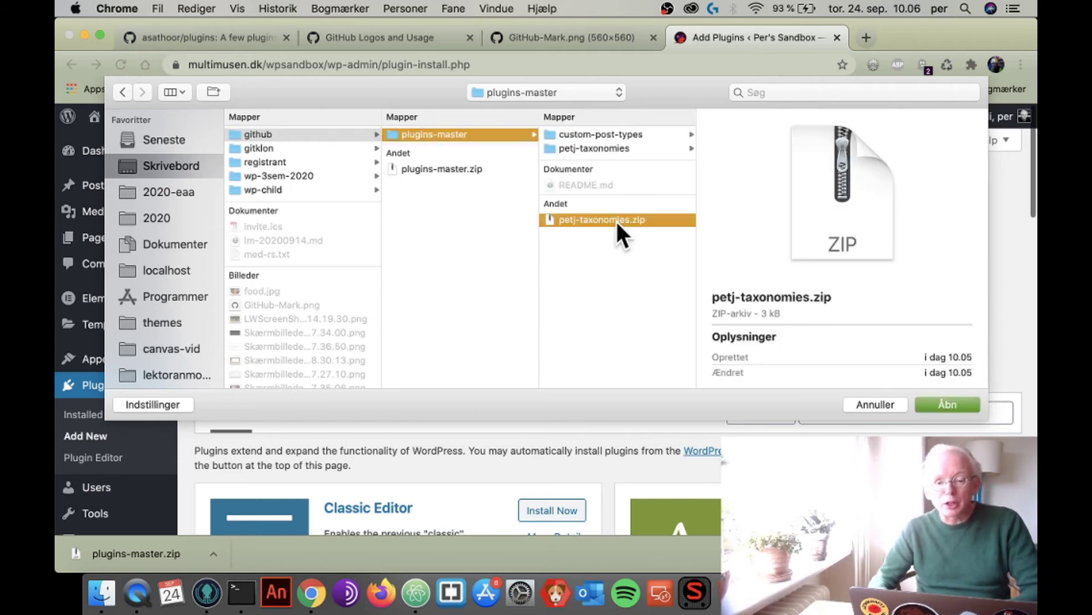
click(950, 403)
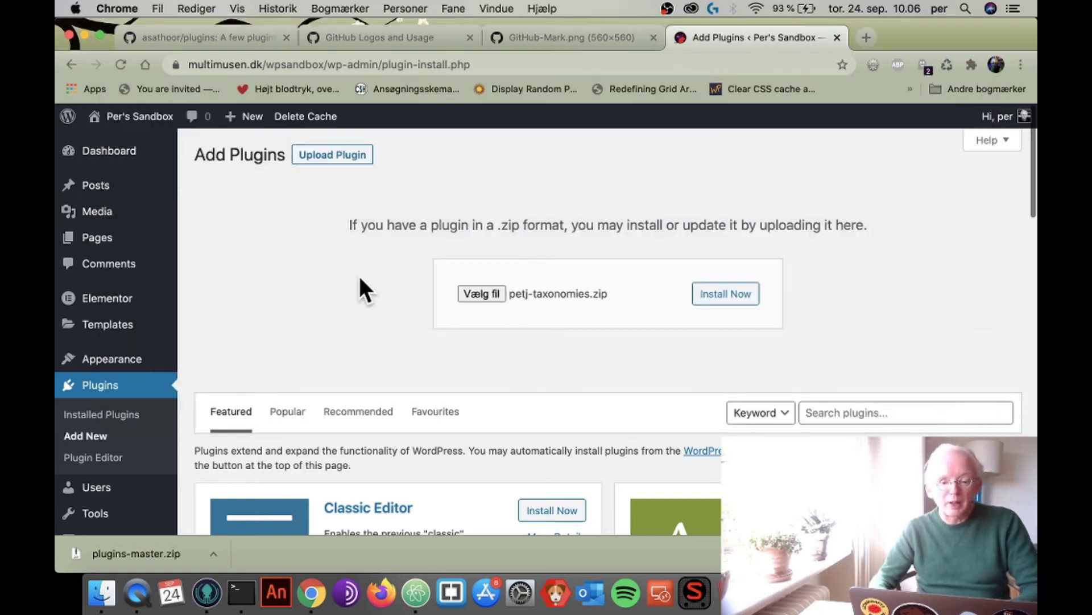
Step: Install the plugin from petj-taxonomies.zip and activate it
click(734, 294)
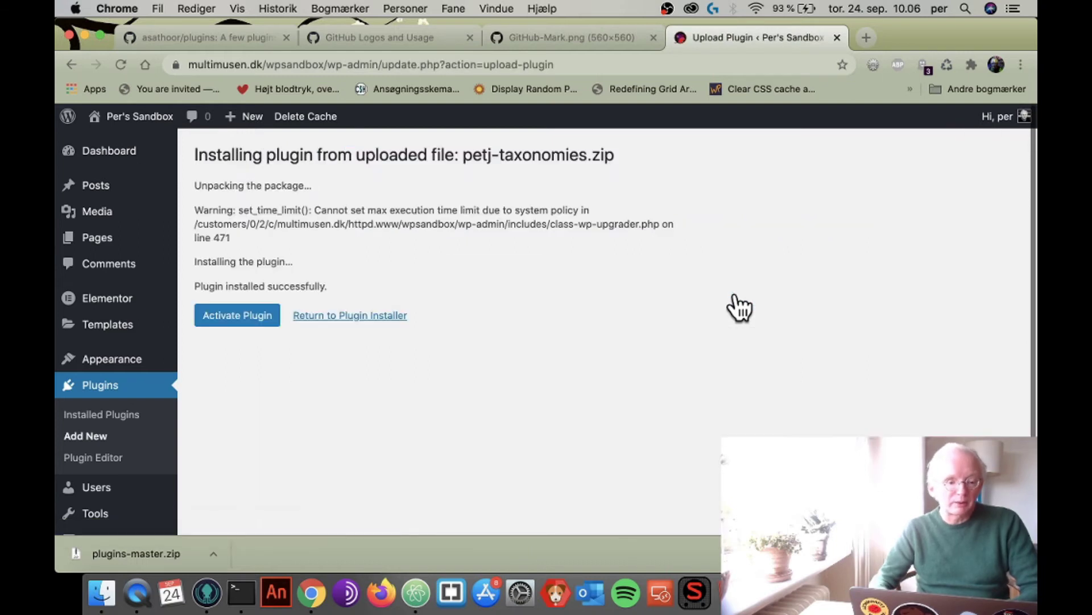
click(241, 312)
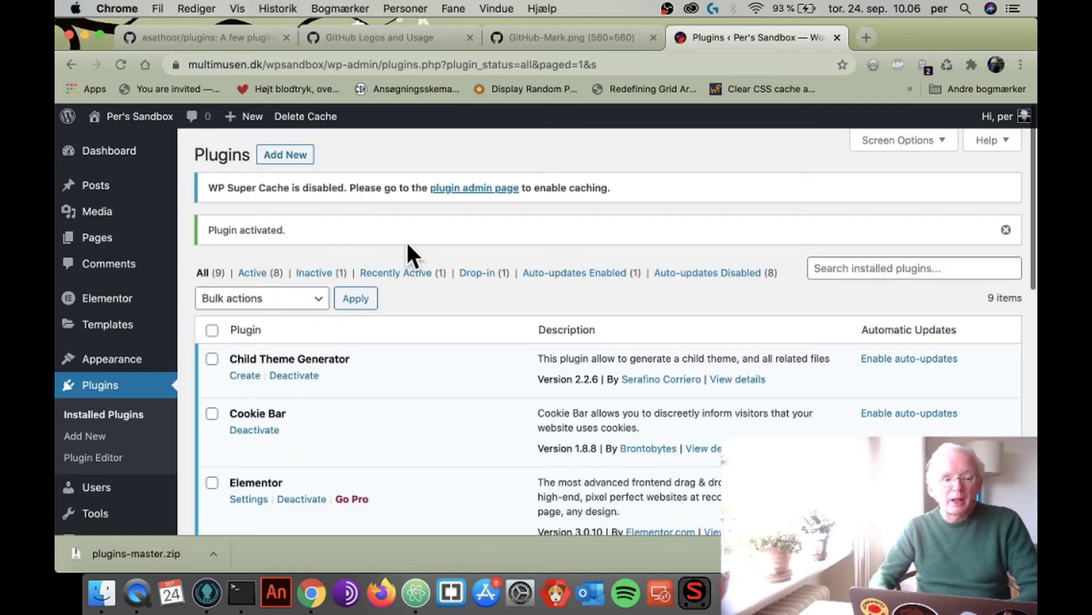
Step: Examine the installed plugins list for the Taxonomies - english version entry and its activation status
scroll(408, 244, down, 3)
scroll(407, 243, down, 4)
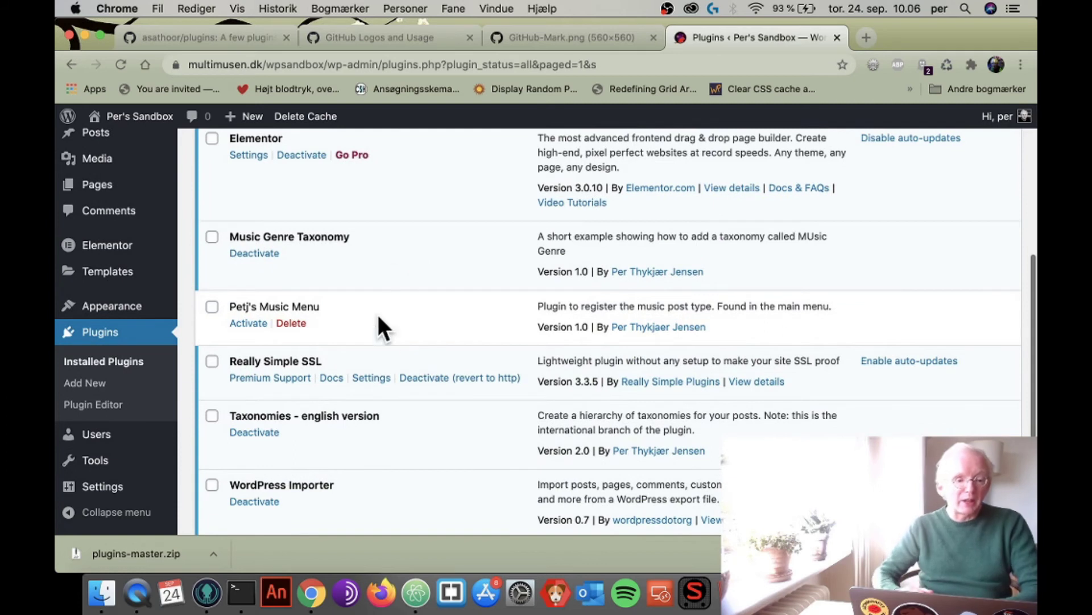
scroll(385, 326, down, 2)
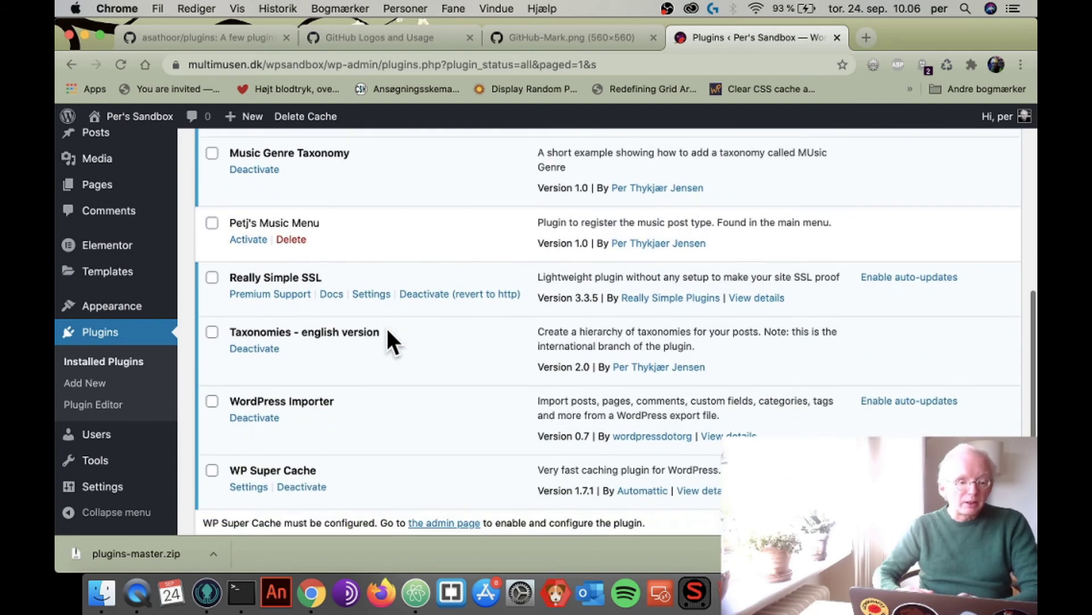
scroll(387, 333, down, 1)
scroll(387, 333, up, 4)
scroll(388, 331, up, 2)
scroll(387, 331, down, 3)
scroll(388, 331, down, 4)
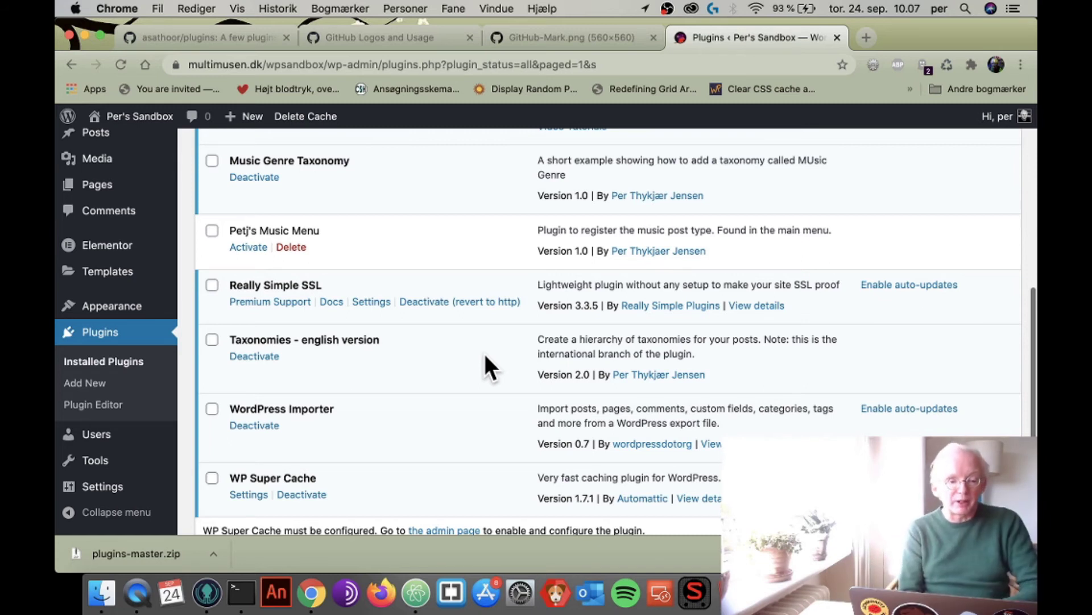
Step: Load Taxonomies - english version in the Plugin Editor and read taxonomies.php from the header through the labels and arguments to the end
click(91, 410)
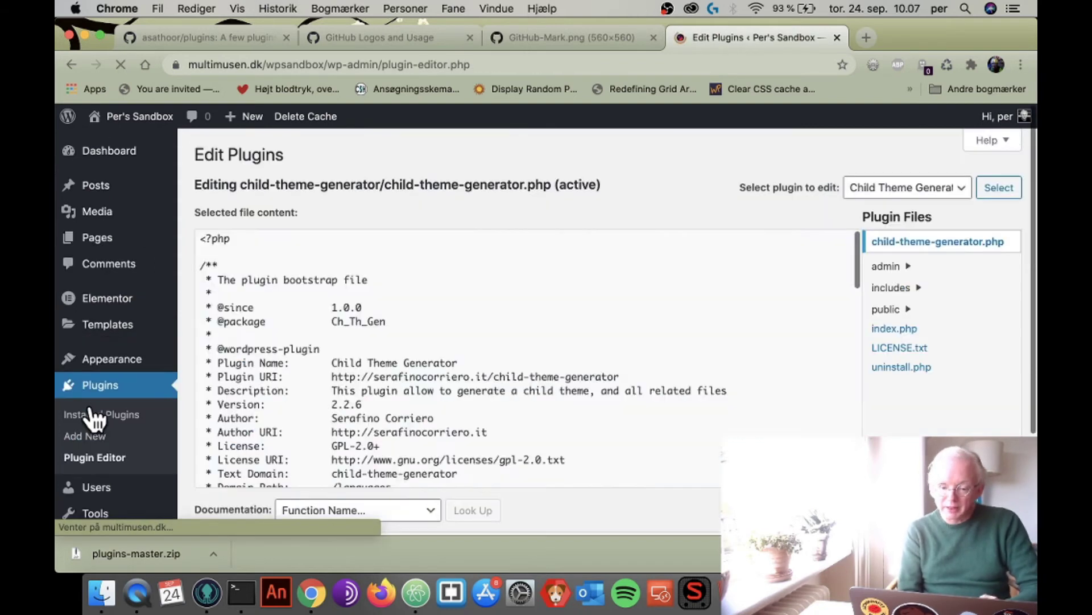
click(863, 193)
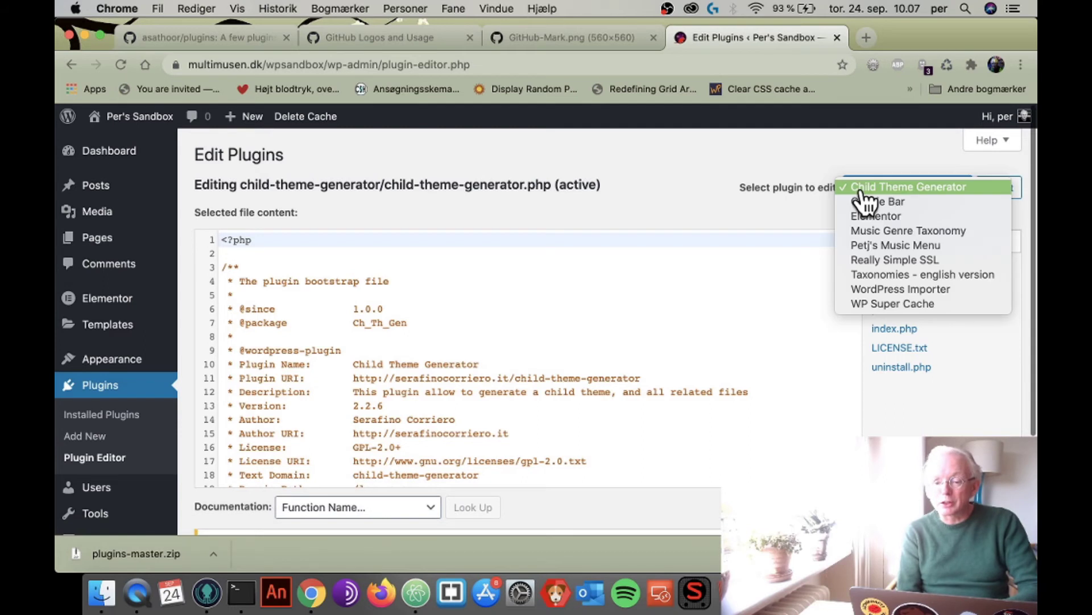
click(868, 274)
click(997, 190)
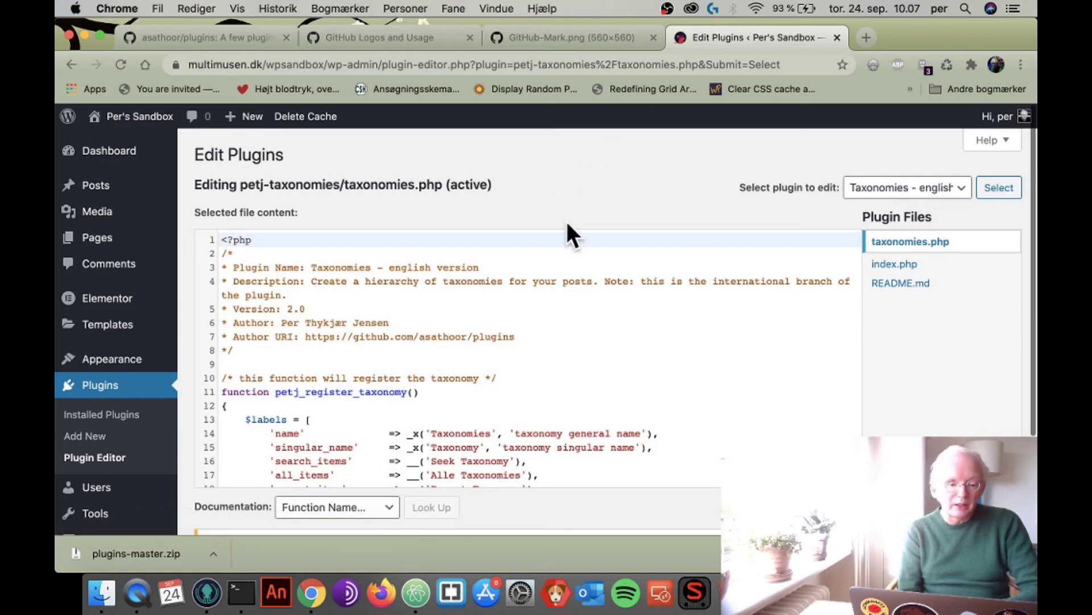
scroll(580, 345, down, 2)
scroll(581, 346, down, 2)
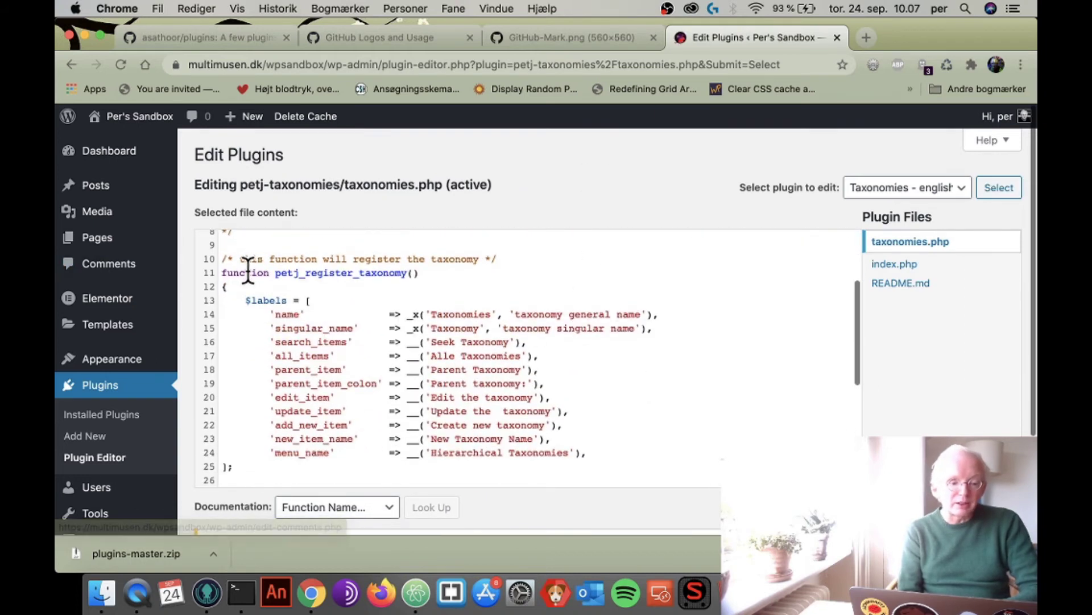
scroll(381, 283, down, 2)
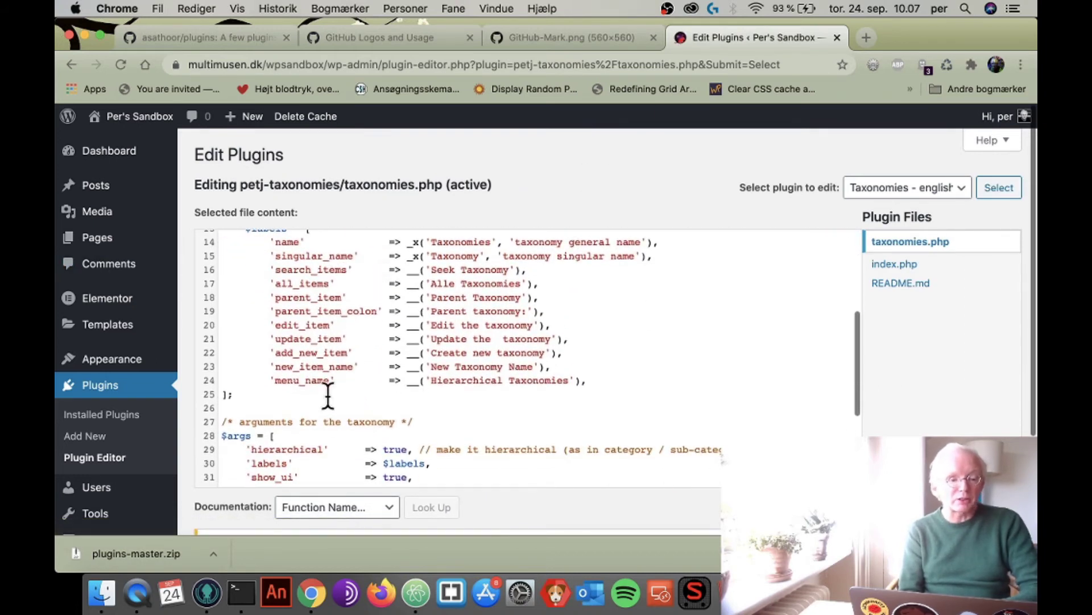
scroll(325, 398, down, 5)
scroll(268, 450, down, 4)
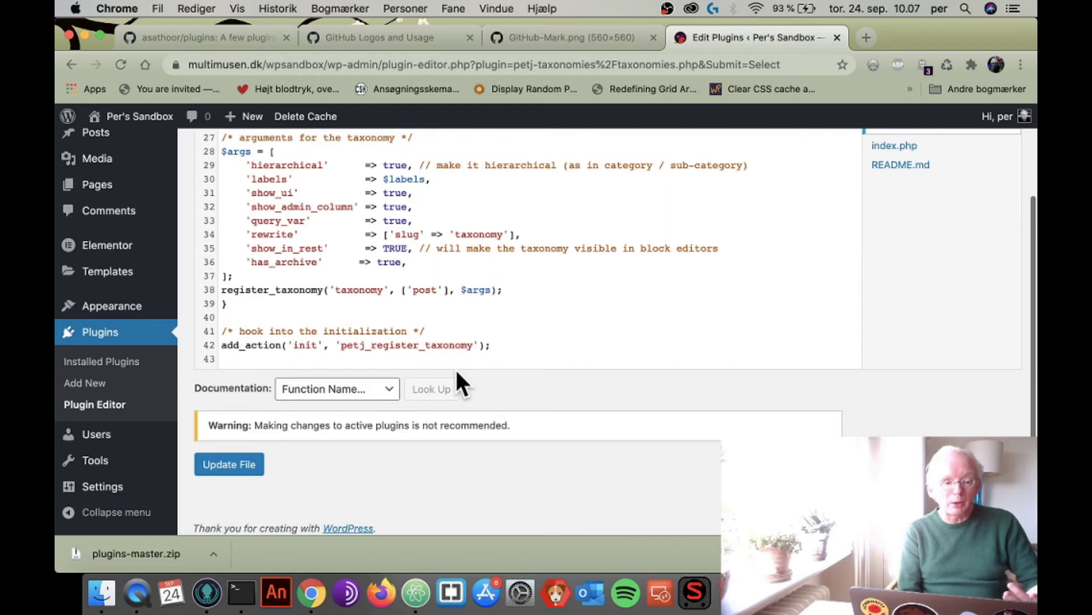
Step: Open the Hierarchical Taxonomies management page that belongs to Posts
scroll(457, 371, up, 4)
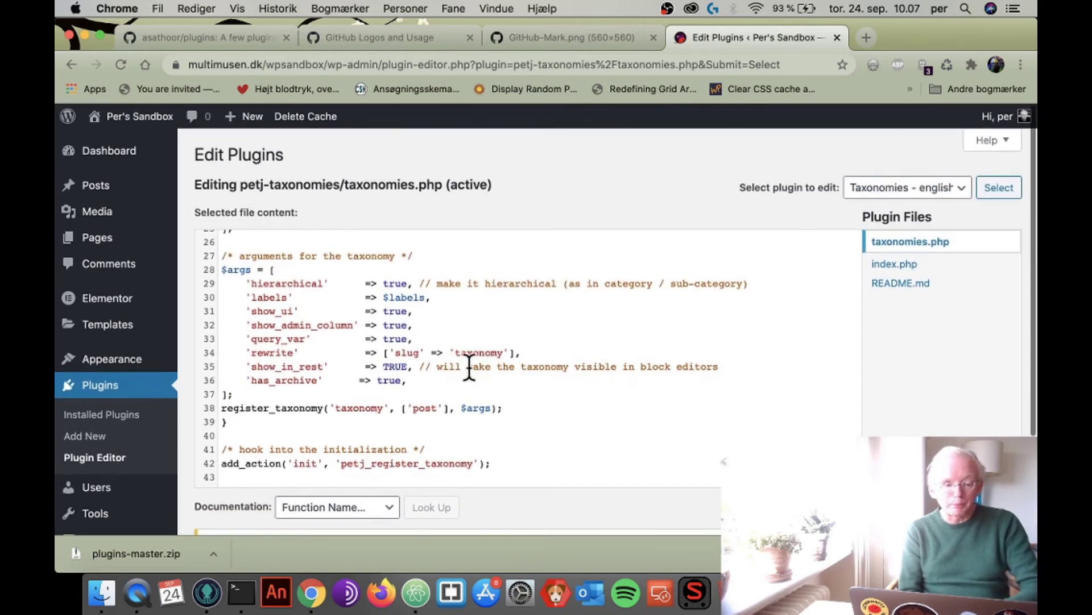
mouse_move(121, 311)
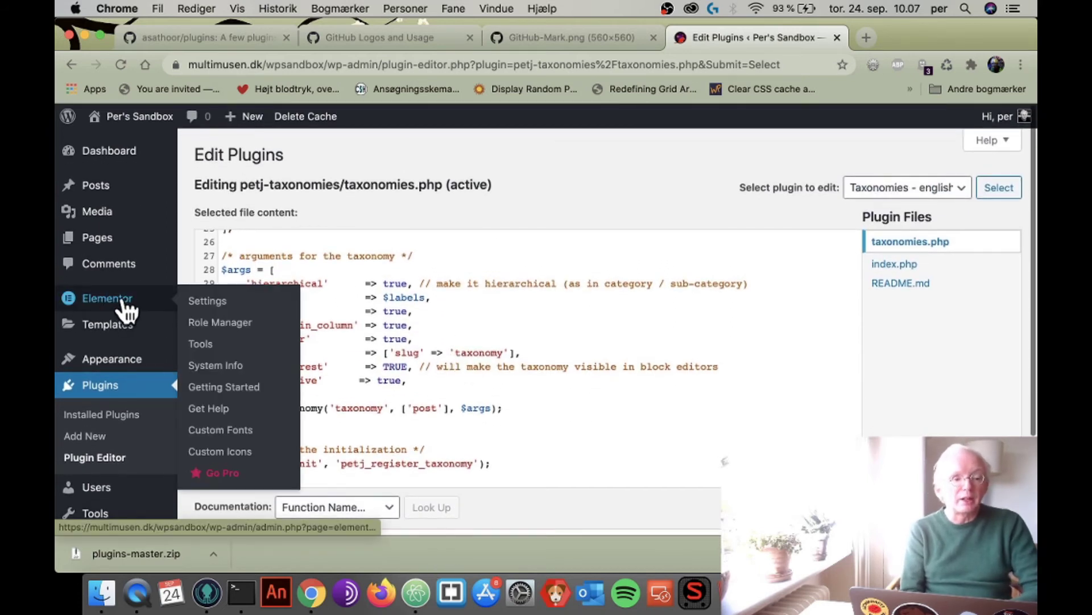
mouse_move(88, 191)
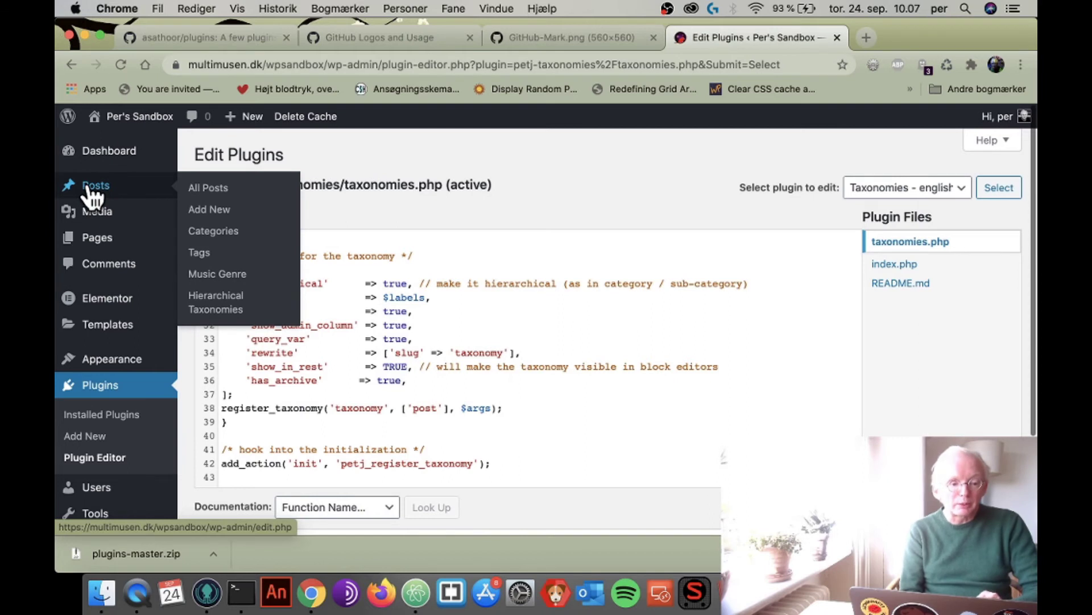
click(221, 307)
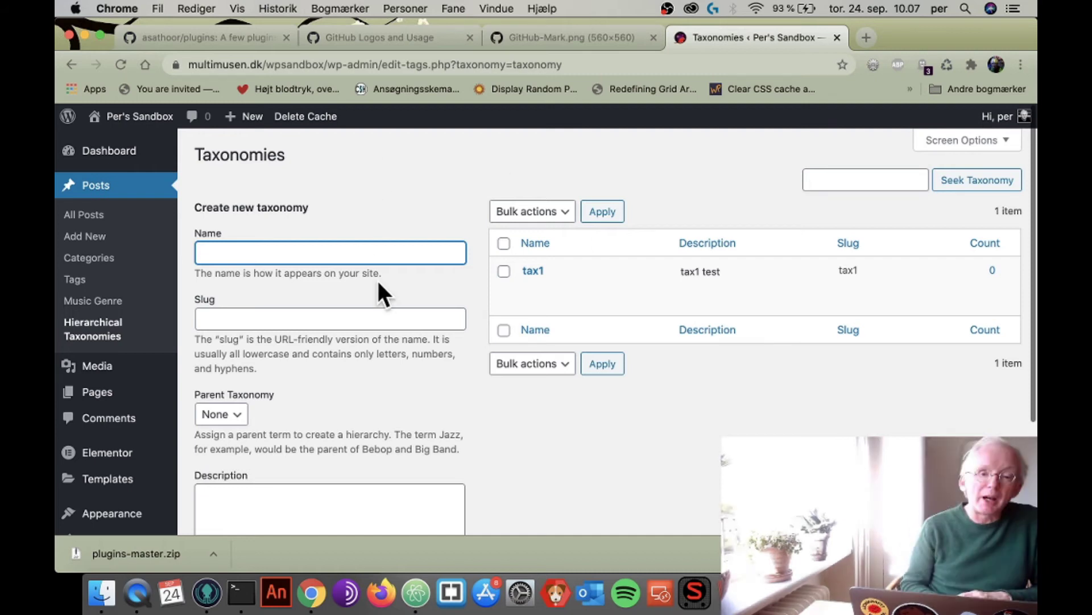
Step: Create a taxonomy named Course with the slug courses and the description "The courses on the website"
text(Foo)
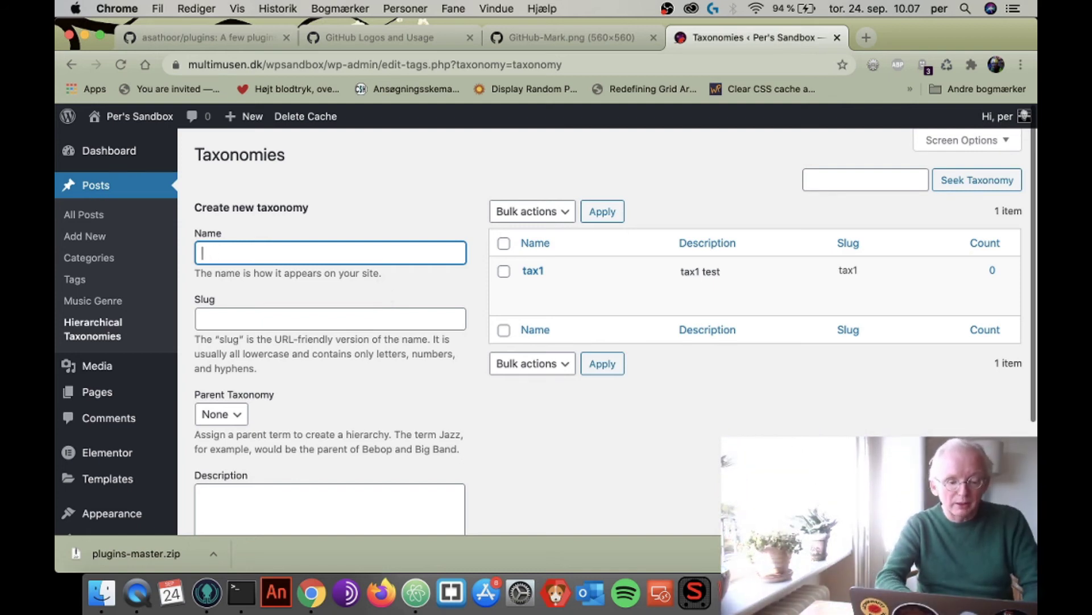
text(Course)
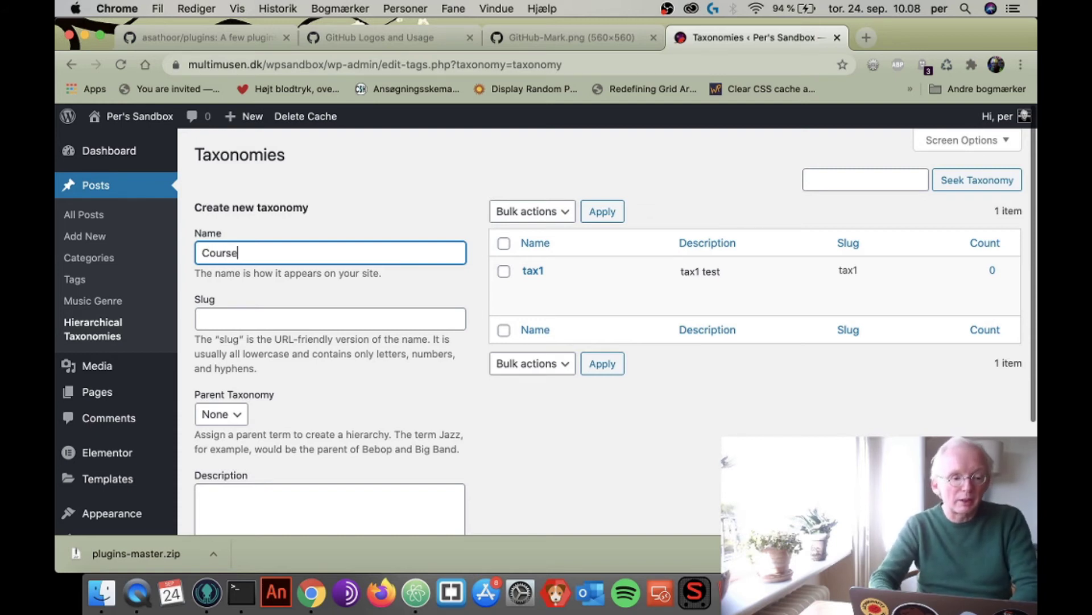
click(304, 322)
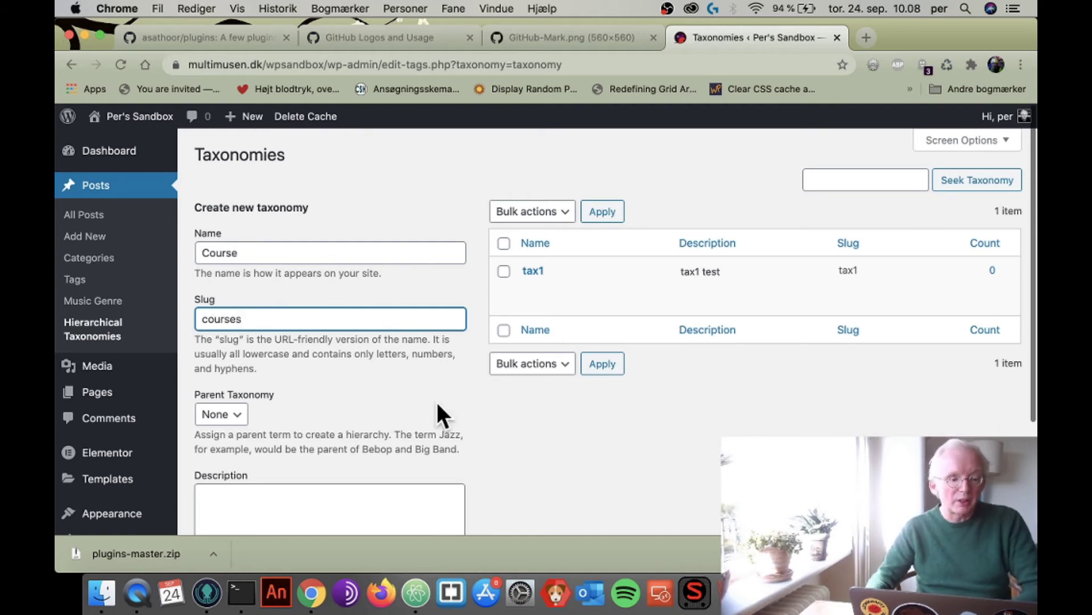
scroll(438, 405, down, 3)
click(307, 358)
text(The courses on the w)
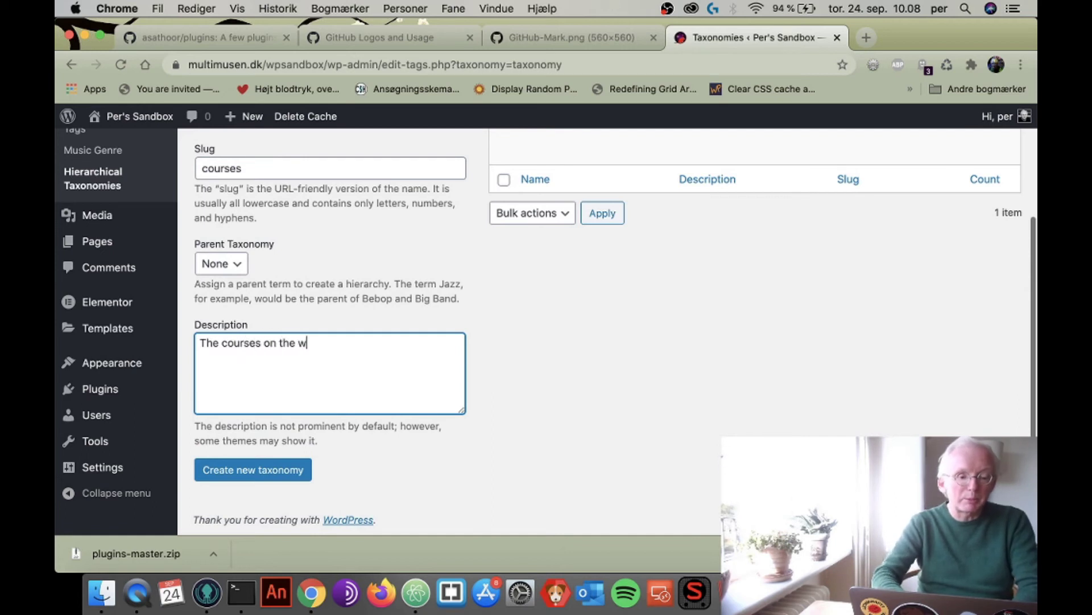
text(ebsite)
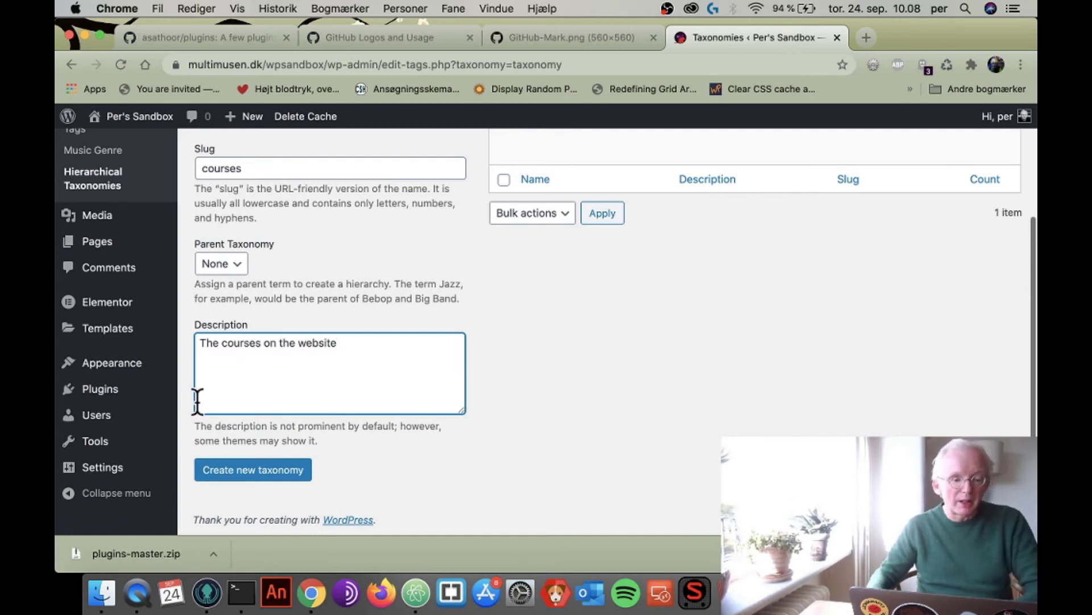
click(219, 470)
scroll(588, 344, up, 3)
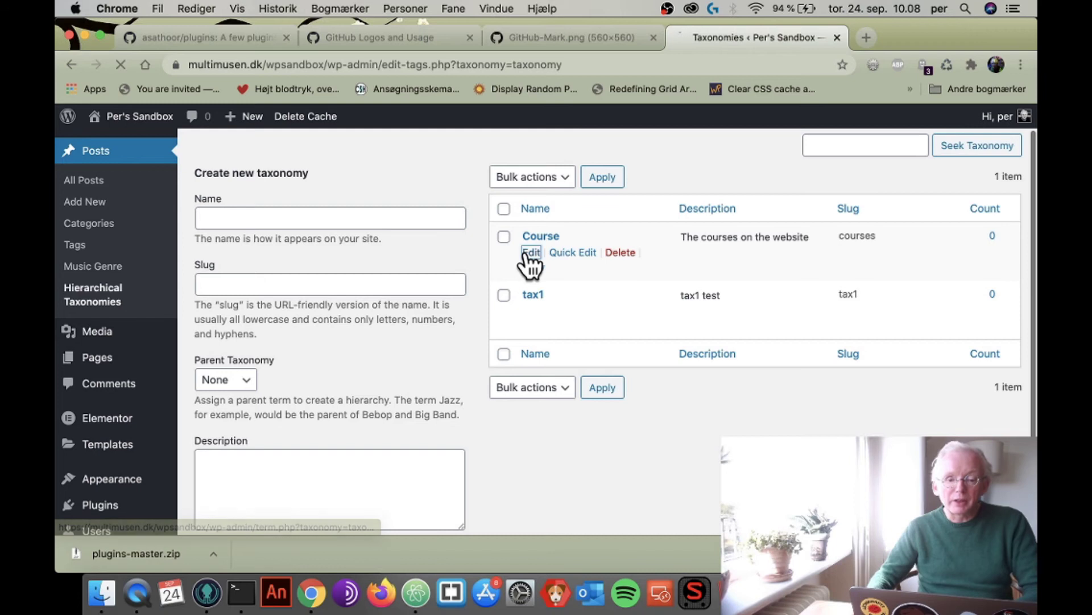
Step: Rename the Course taxonomy to Courses and update it
click(526, 253)
click(439, 198)
text(s)
scroll(299, 296, down, 5)
click(226, 430)
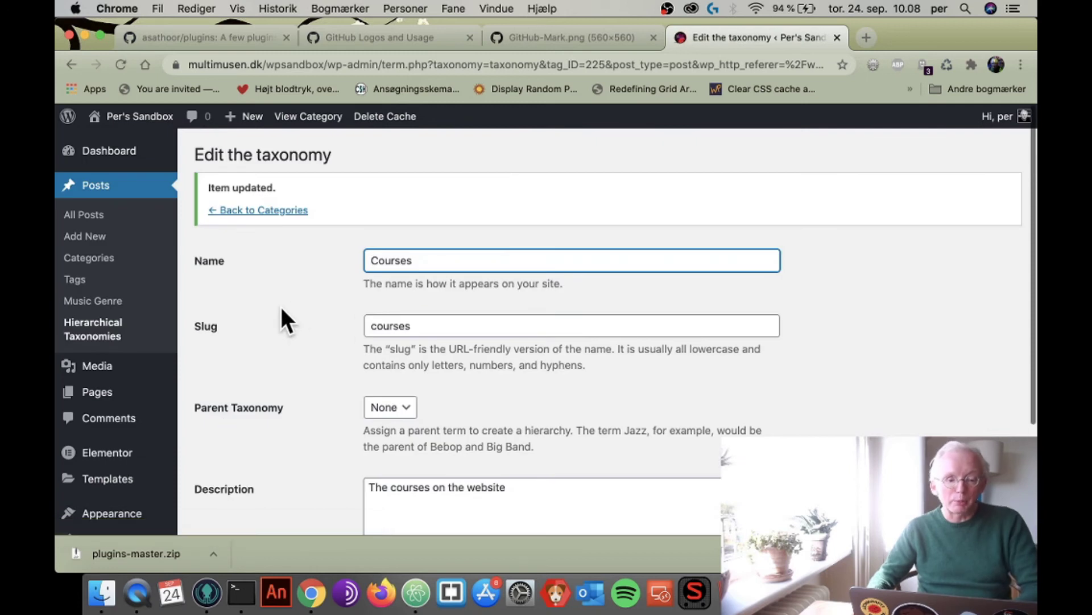
scroll(283, 321, down, 5)
click(219, 470)
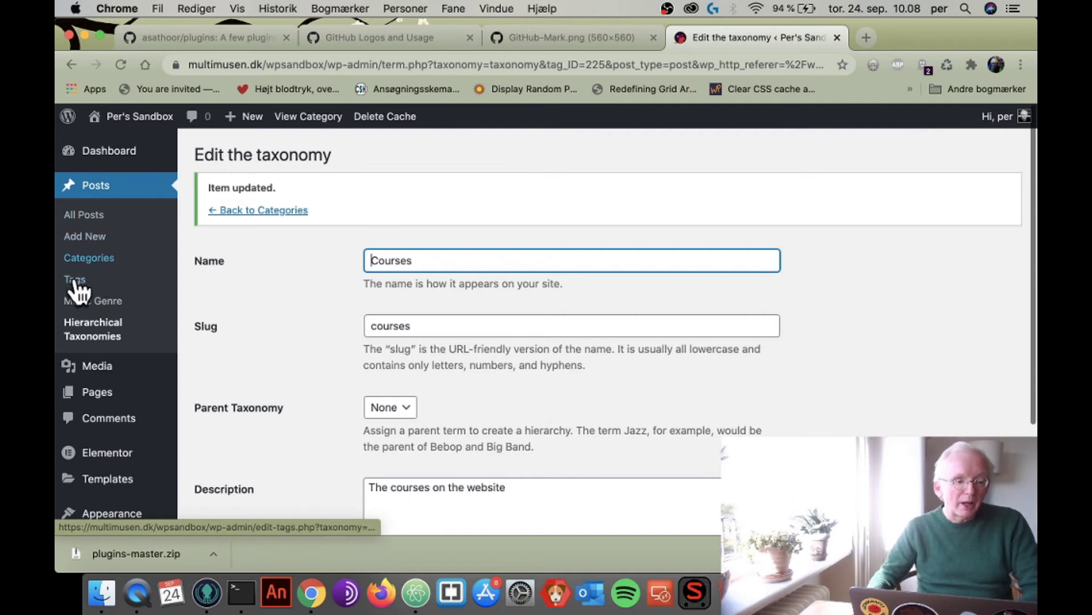
Step: Fill in a new hierarchical taxonomy named Bentos, slug bentos, described as "Bentos are some of the favorite Japanese boxes for your lunch."
click(97, 333)
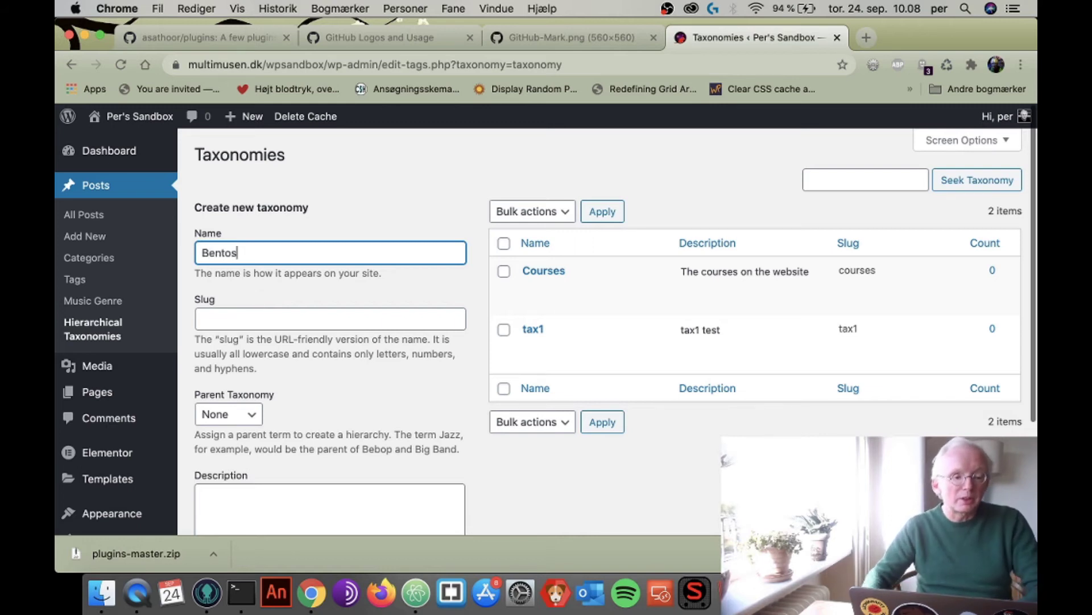
click(220, 318)
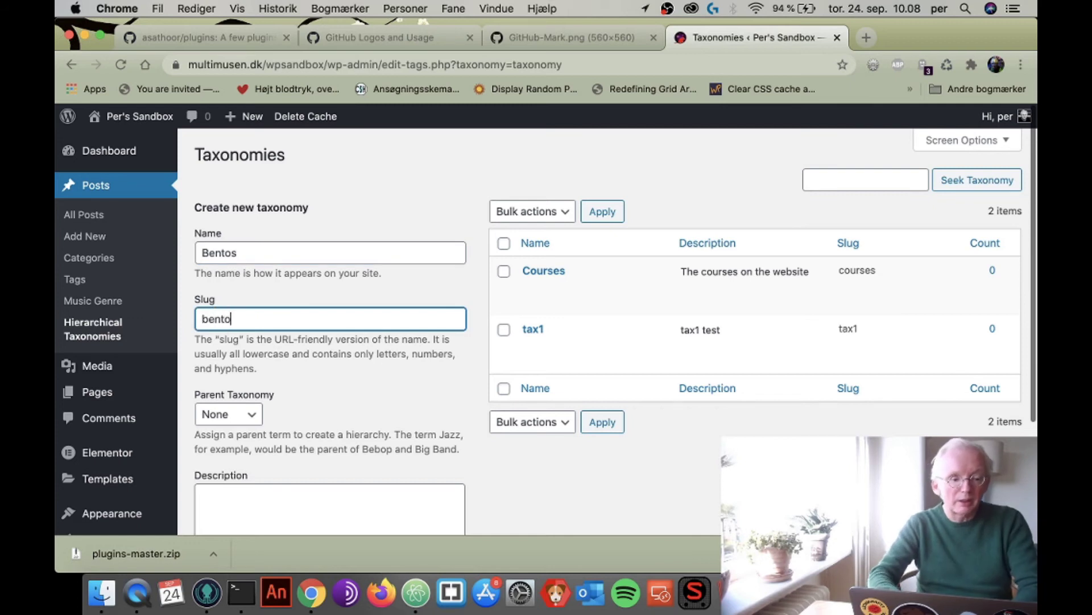
text(bentos)
scroll(290, 410, down, 5)
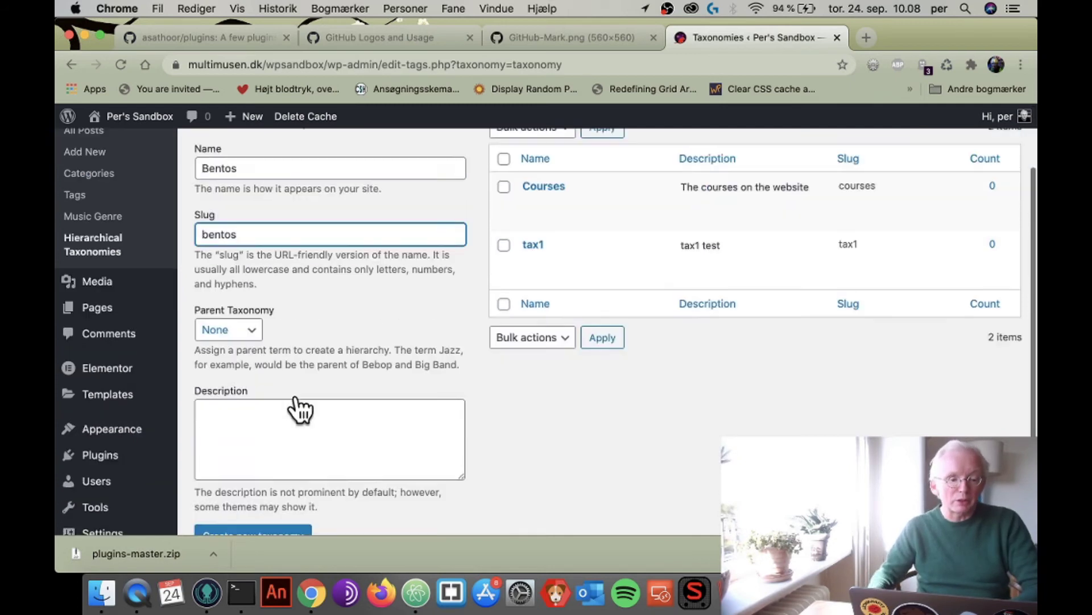
click(291, 363)
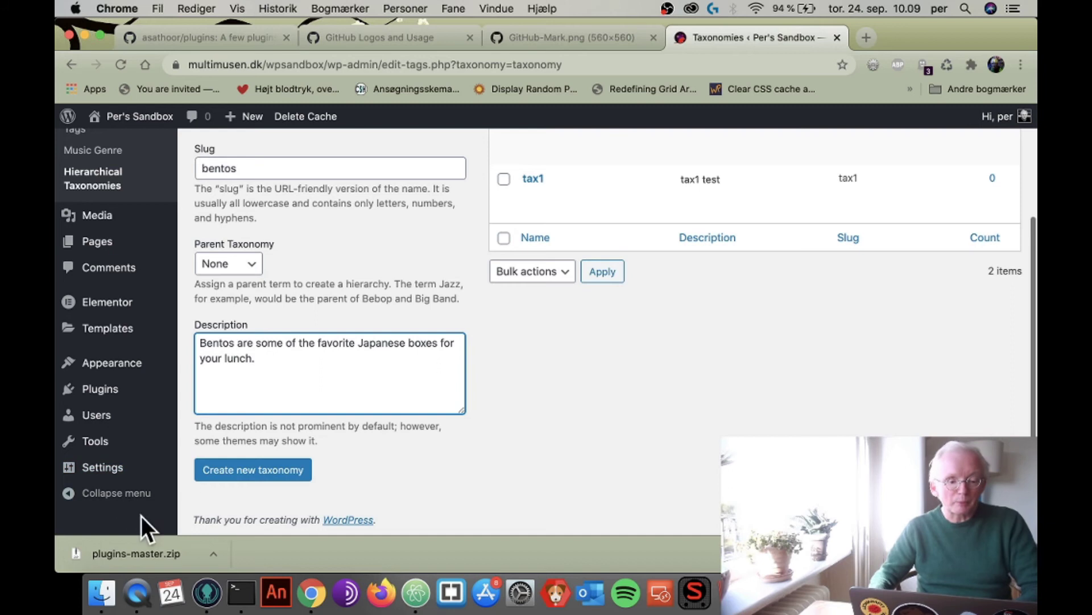
Step: Set Courses as the parent of Bentos and create the taxonomy
click(255, 273)
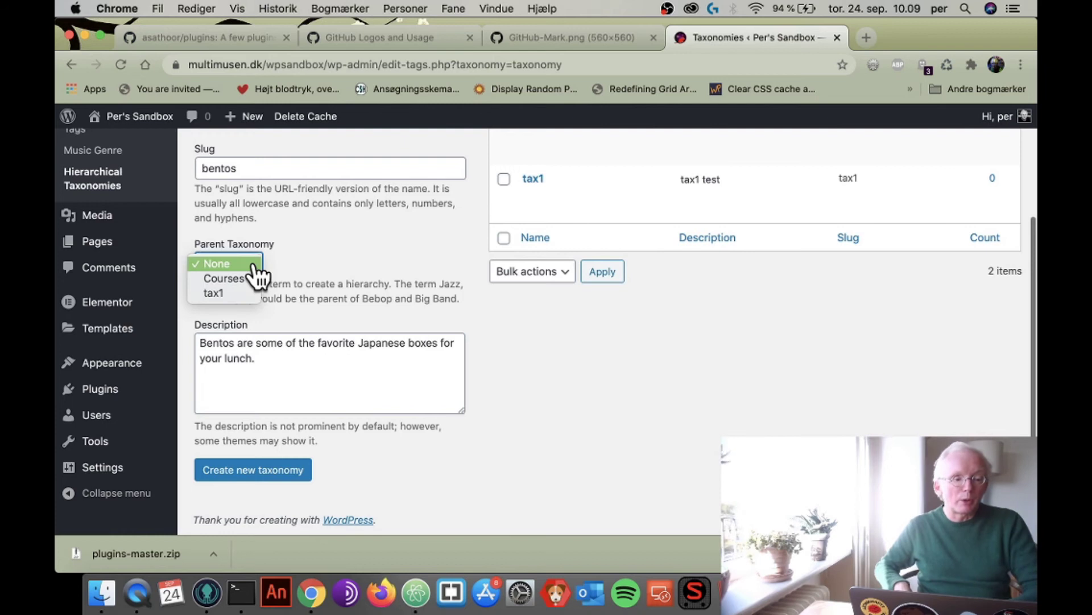
click(219, 278)
scroll(340, 260, up, 1)
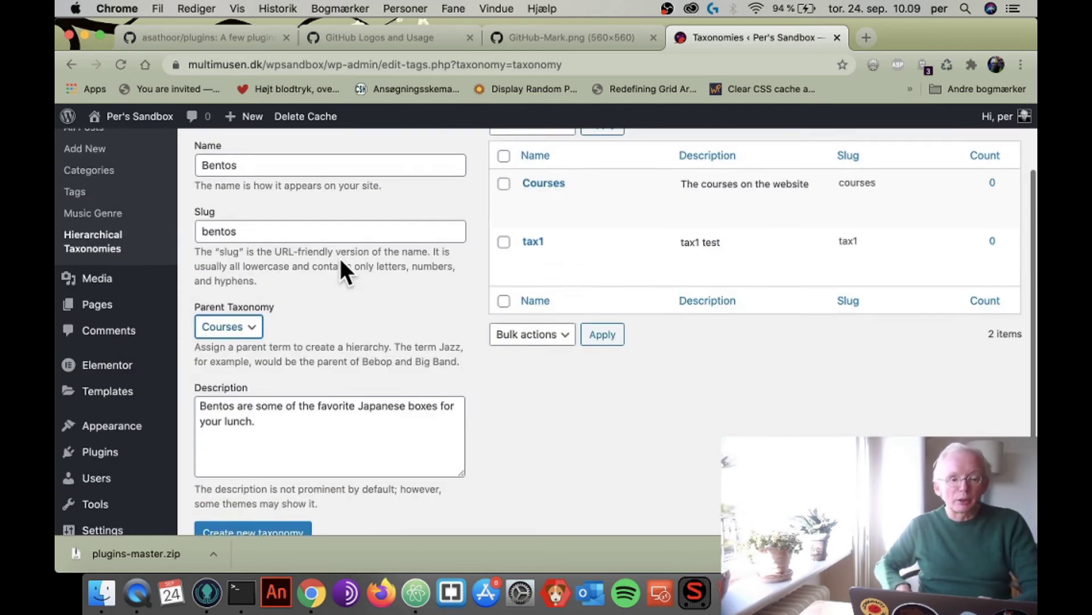
scroll(339, 256, up, 4)
scroll(407, 256, down, 1)
scroll(405, 258, down, 4)
click(271, 481)
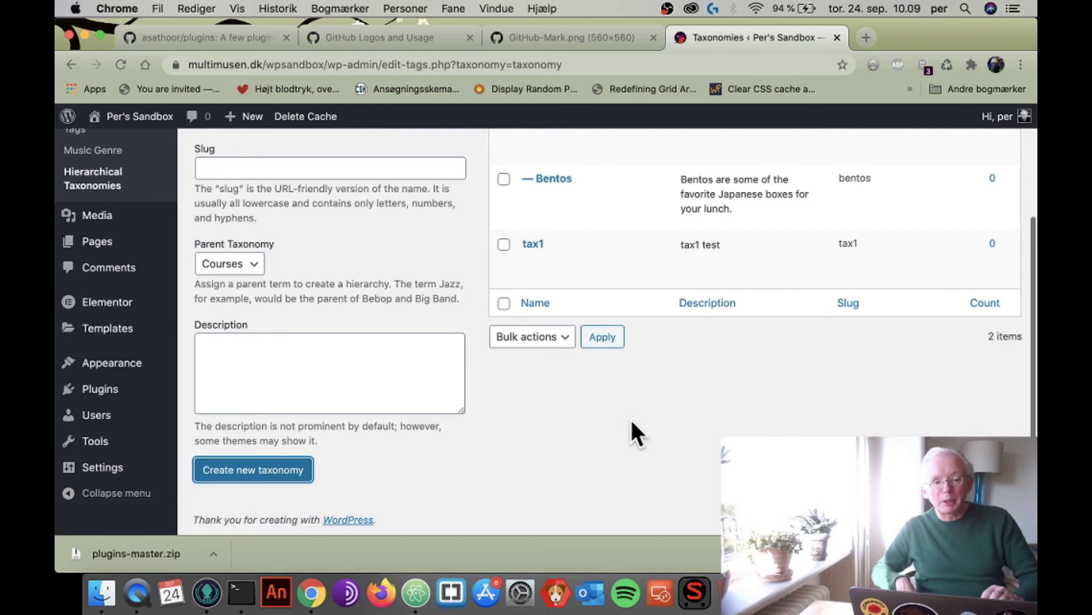
scroll(631, 424, up, 5)
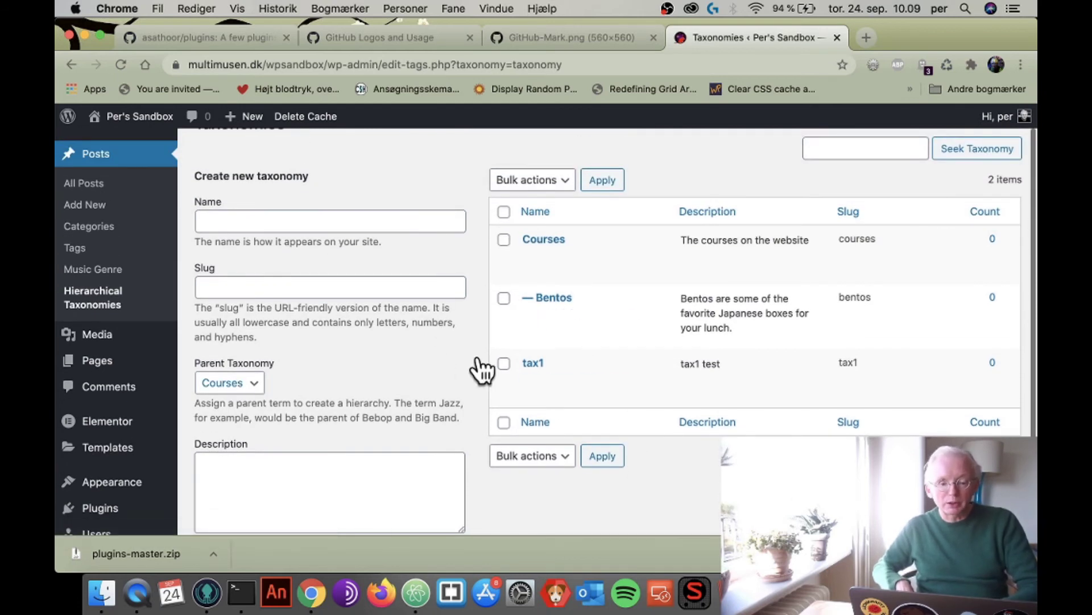
click(504, 364)
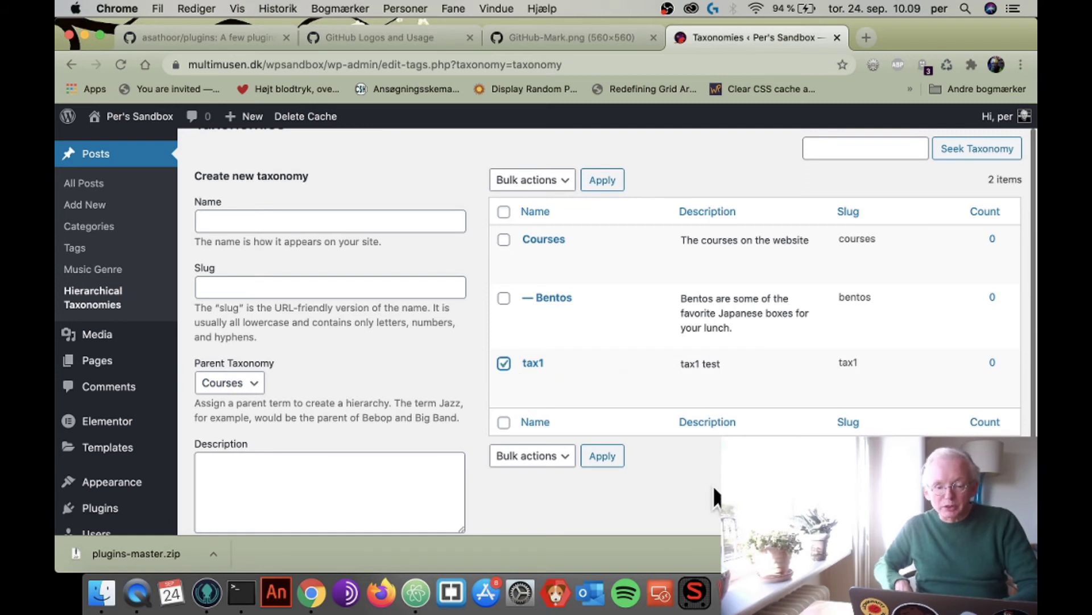
scroll(546, 330, down, 5)
scroll(547, 330, up, 5)
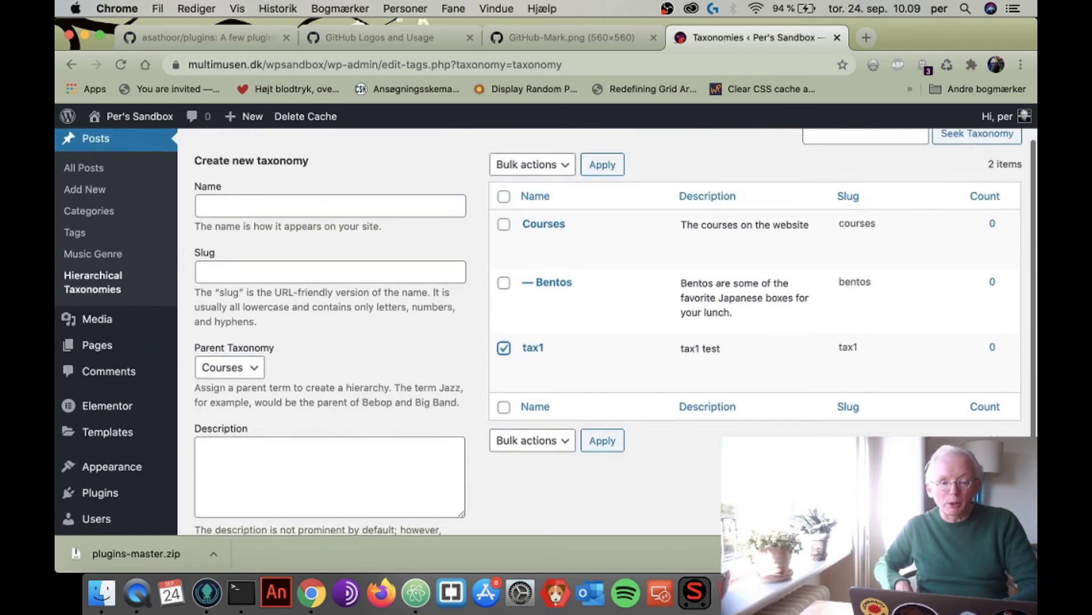
scroll(546, 330, down, 4)
scroll(650, 413, up, 3)
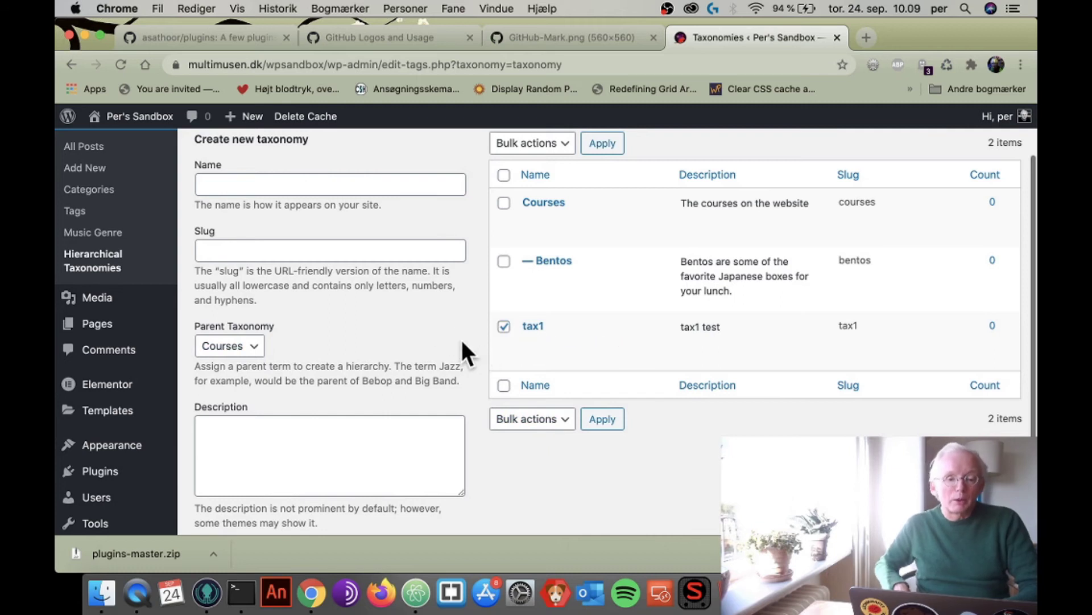
click(504, 326)
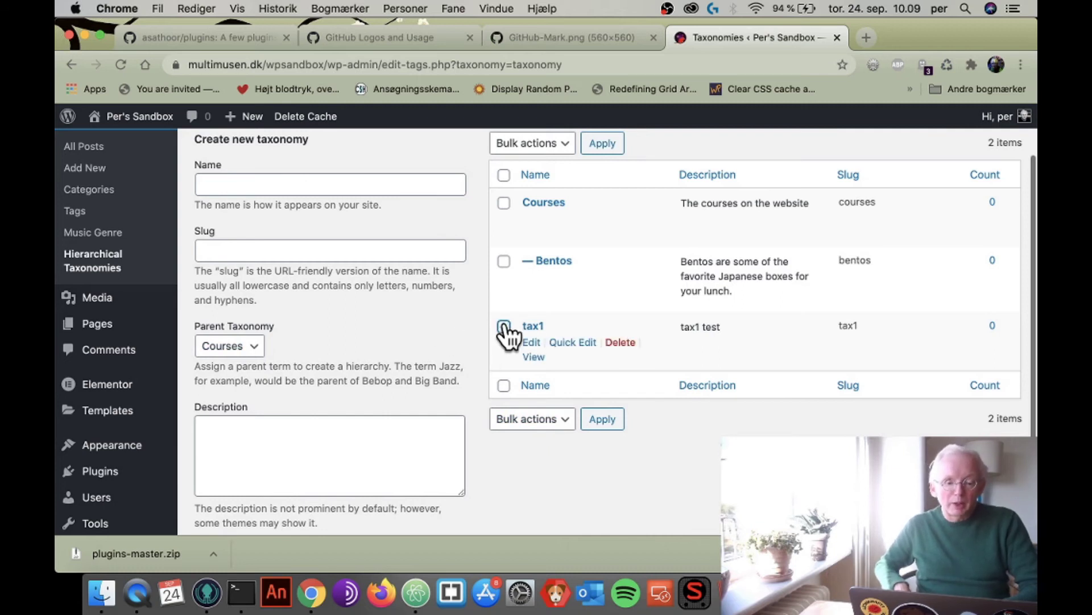
Step: Delete the tax1 taxonomy permanently from the taxonomies list
click(620, 342)
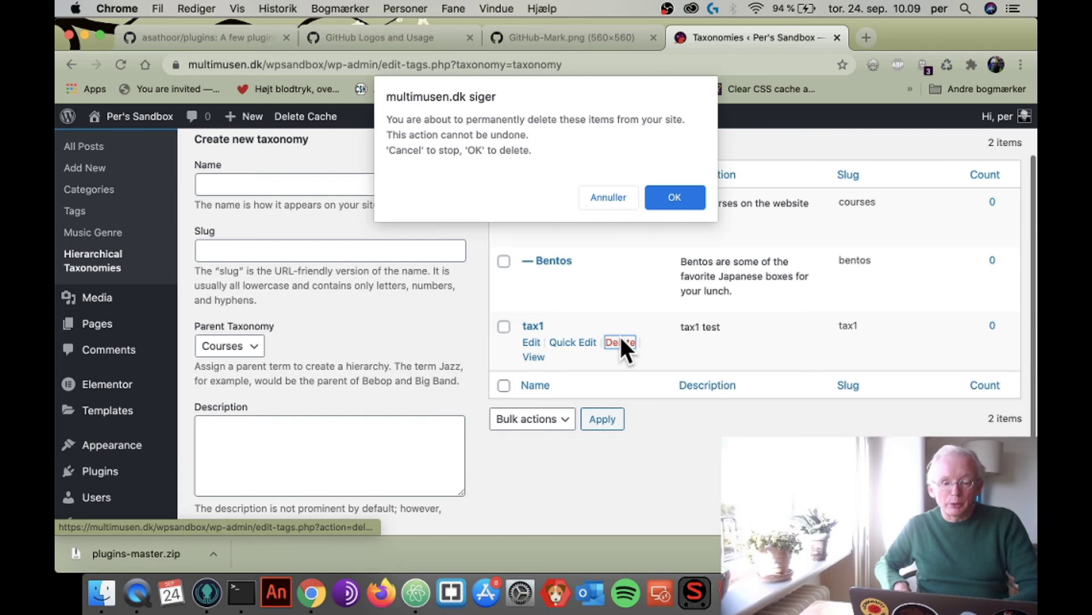
click(671, 197)
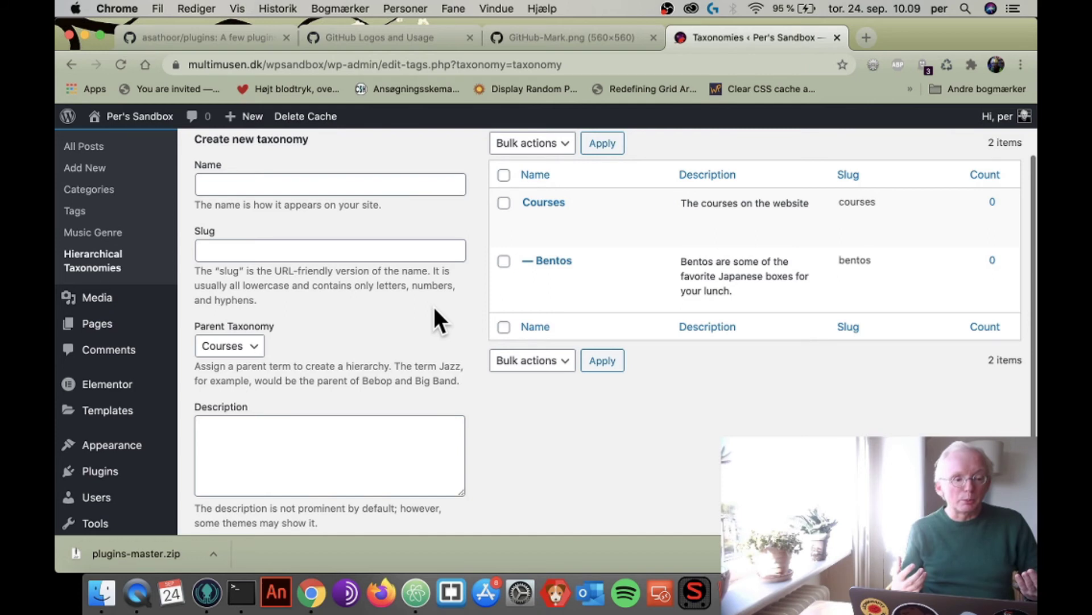
Step: Start a new blog post in the block editor
scroll(434, 306, up, 1)
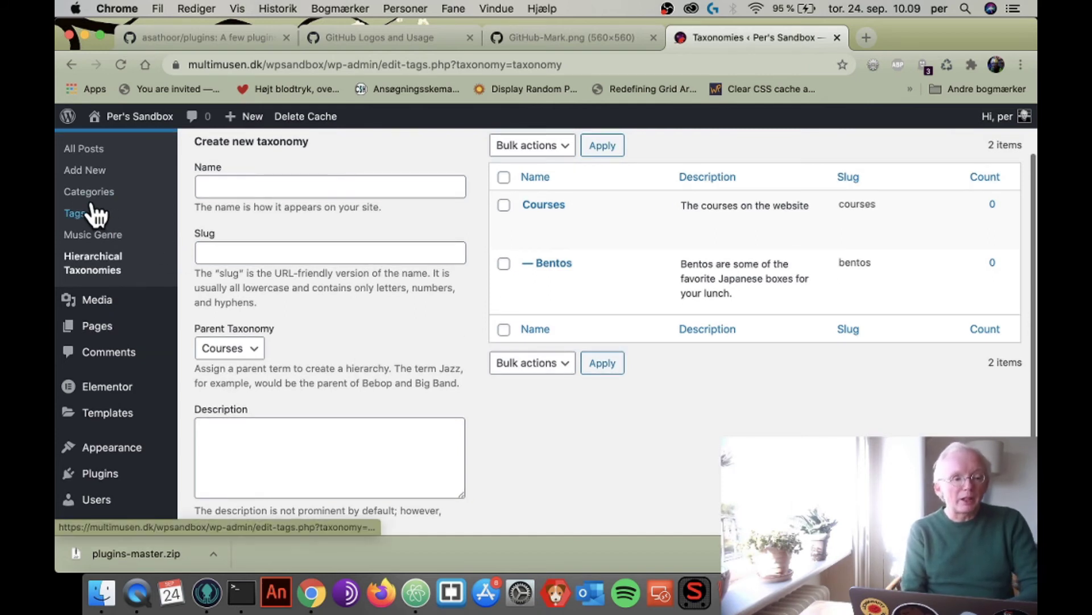
mouse_move(246, 122)
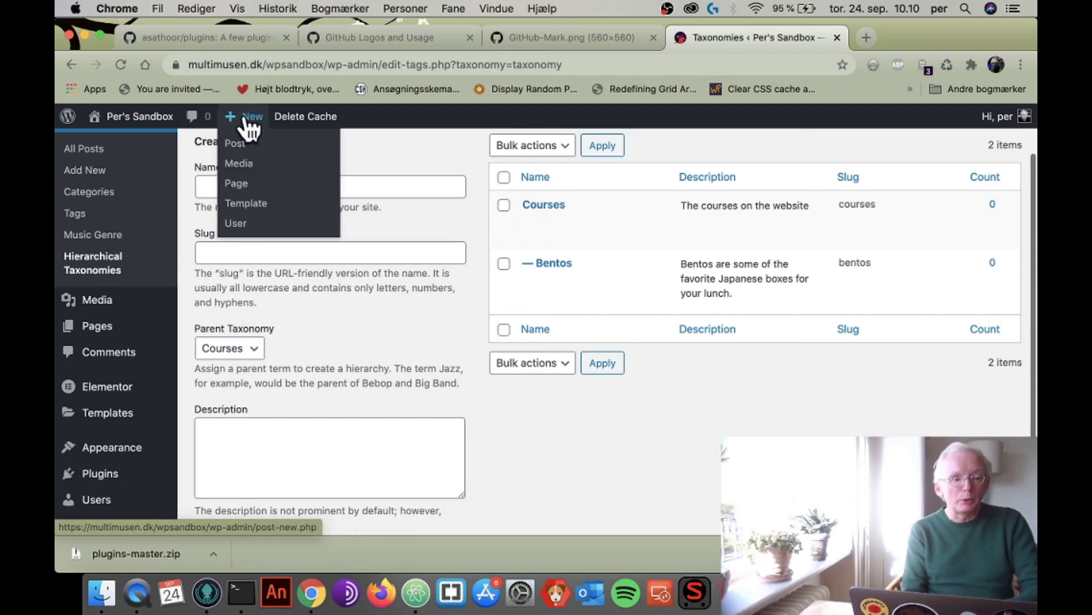
scroll(98, 165, up, 3)
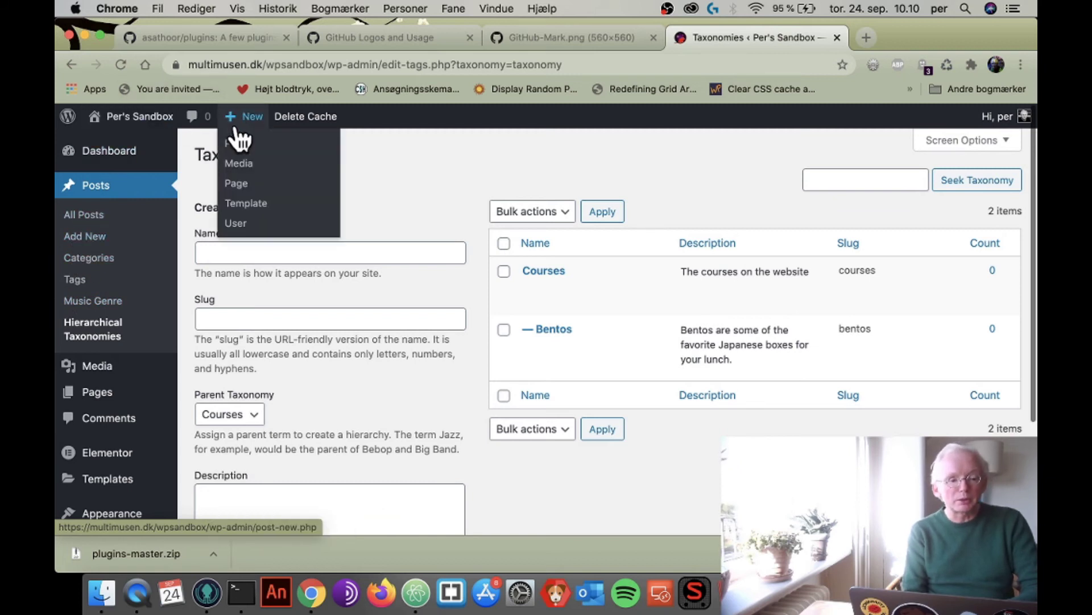
click(239, 145)
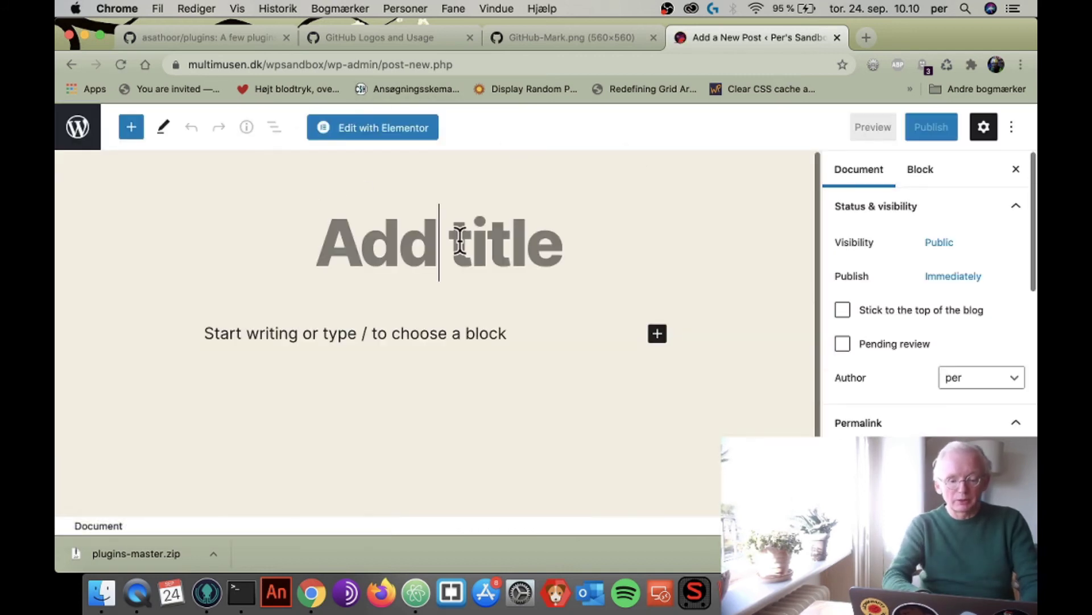
text(Cour)
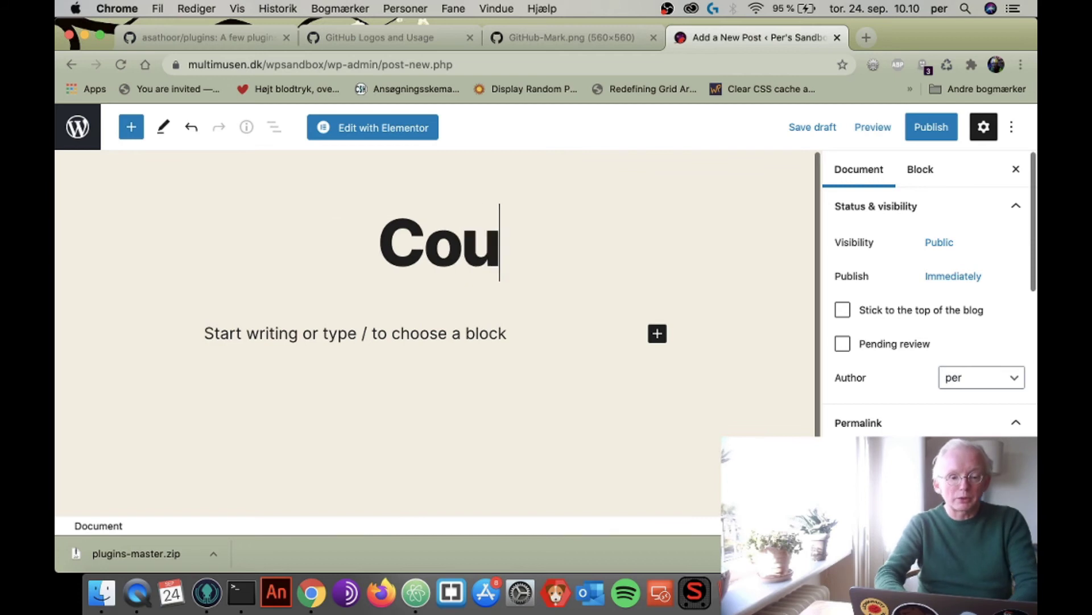
key(BackSpace)
key(BackSpace)
key(BackSpace)
key(BackSpace)
Step: Title the new post "My new Bento"
text(My )
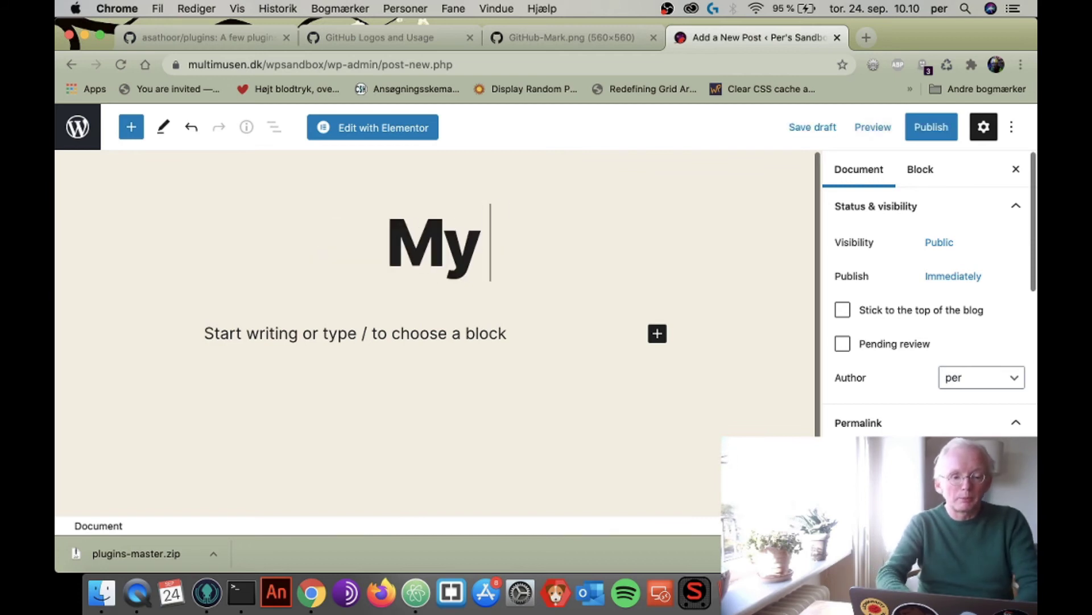
text(new Ben)
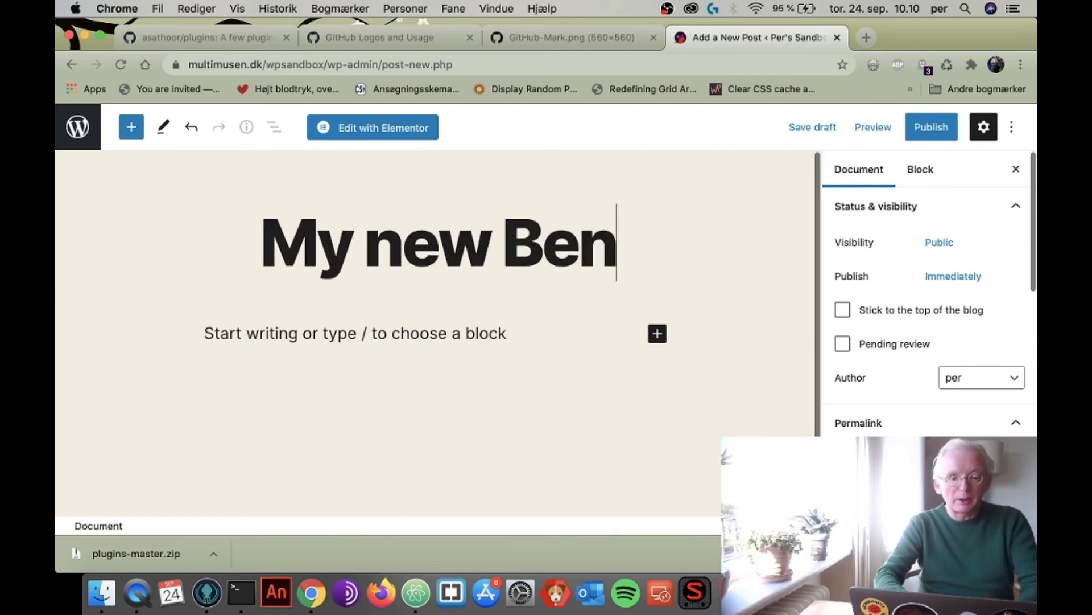
text(to)
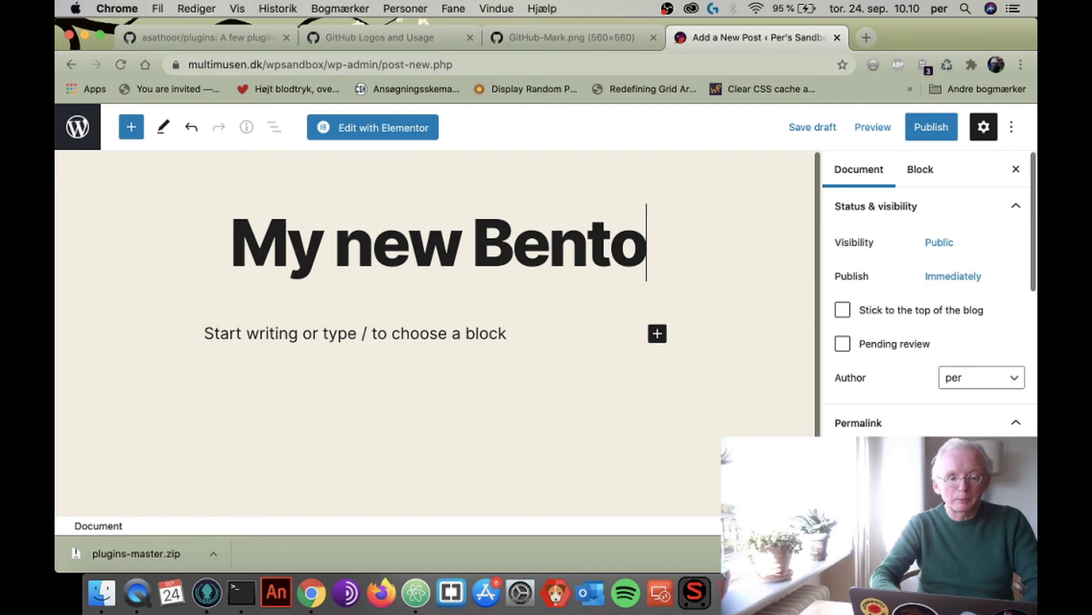
Step: Insert an Image block in the post body below the title
click(407, 332)
click(656, 328)
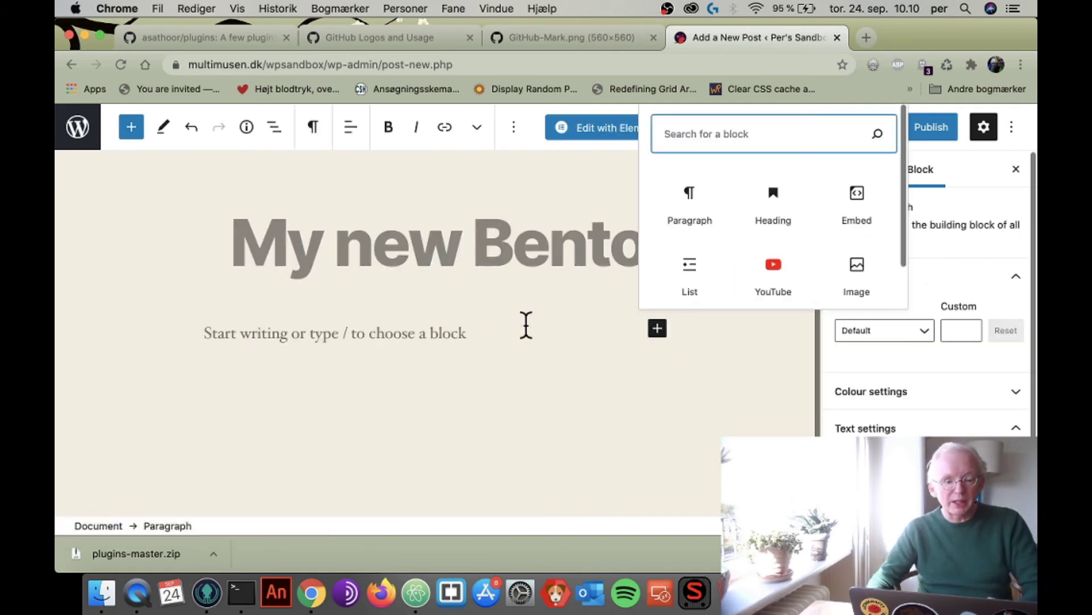
click(841, 282)
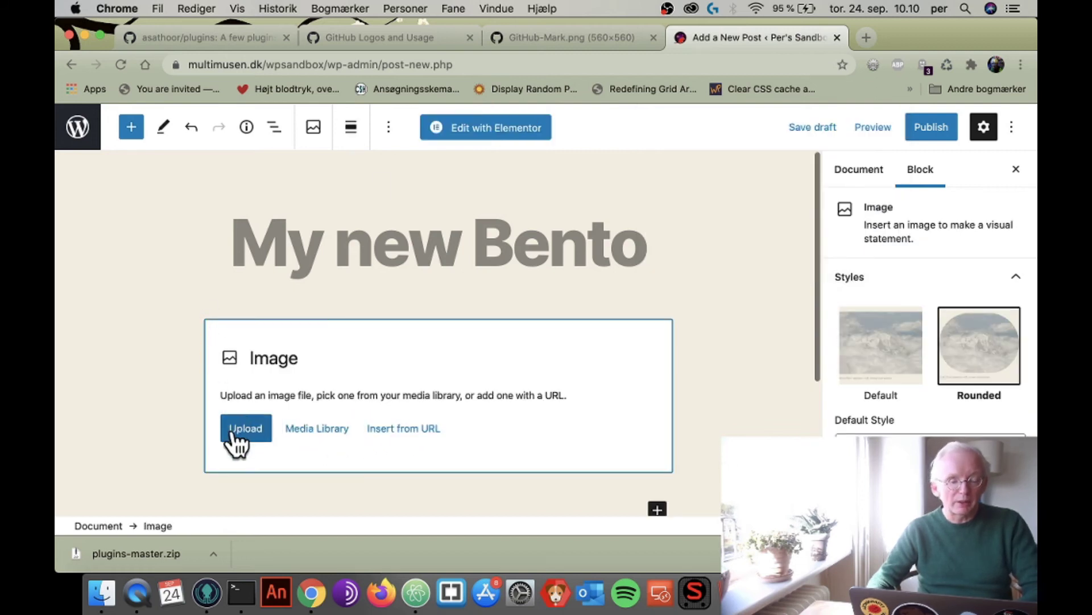
Step: Fill the Image block with dsc20040724_152504_532.jpg from the media library
click(402, 429)
click(342, 434)
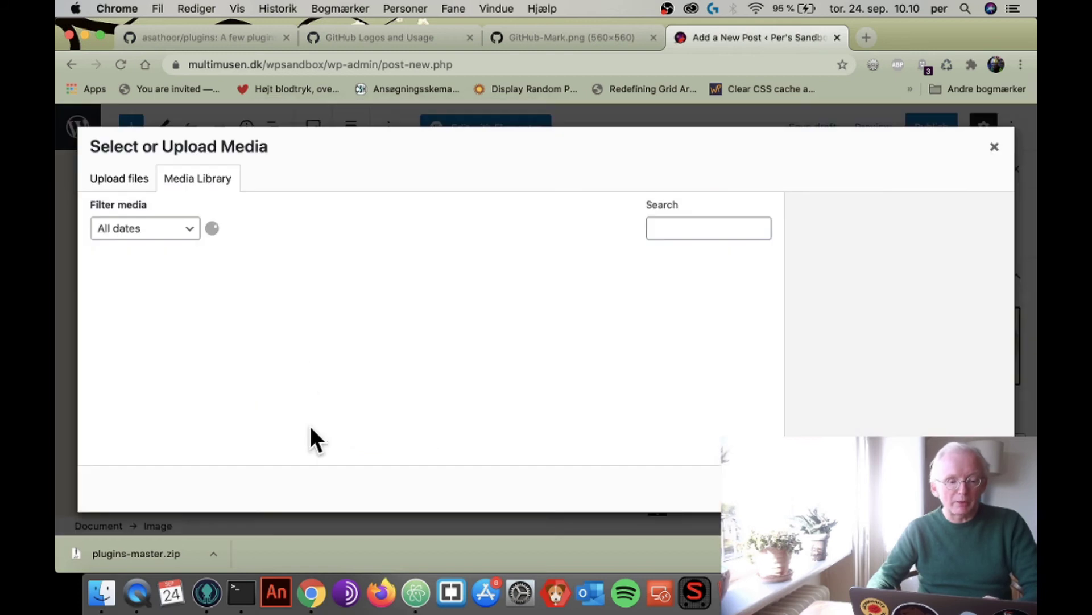
scroll(264, 262, down, 3)
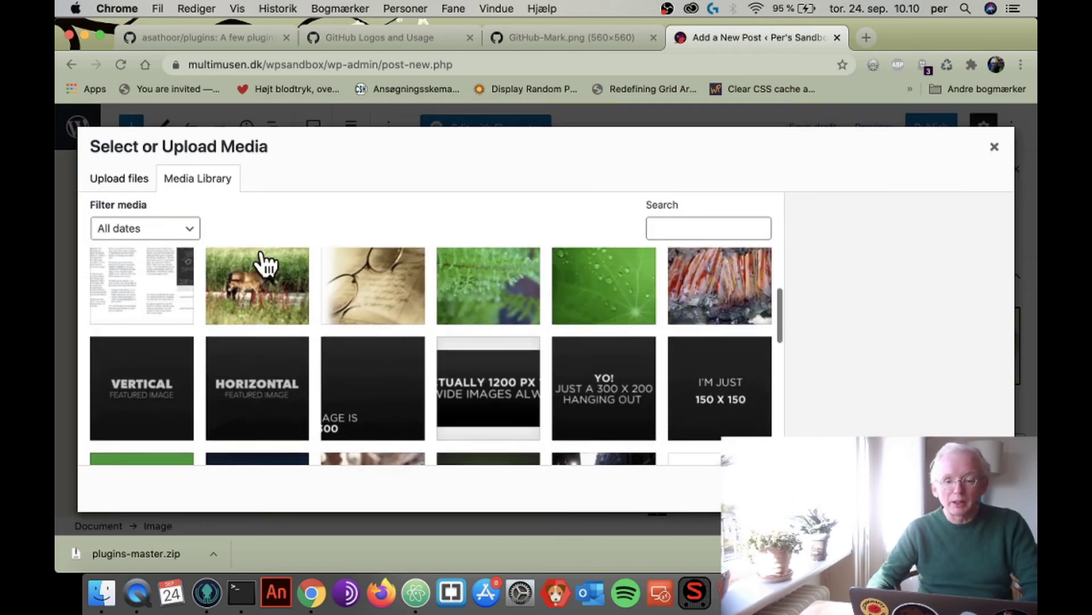
scroll(265, 263, up, 1)
click(739, 340)
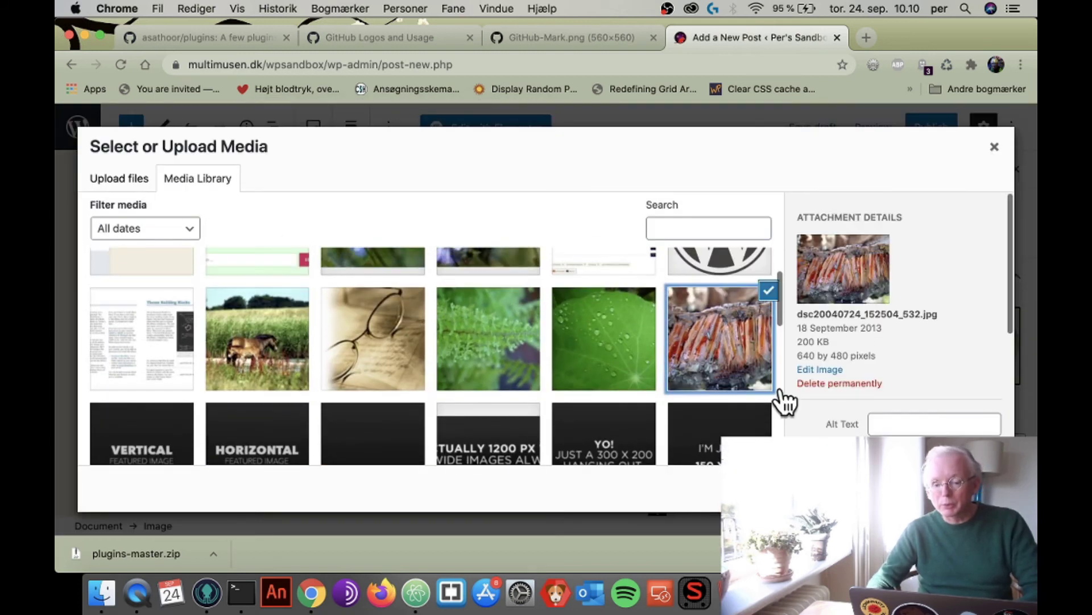
click(973, 488)
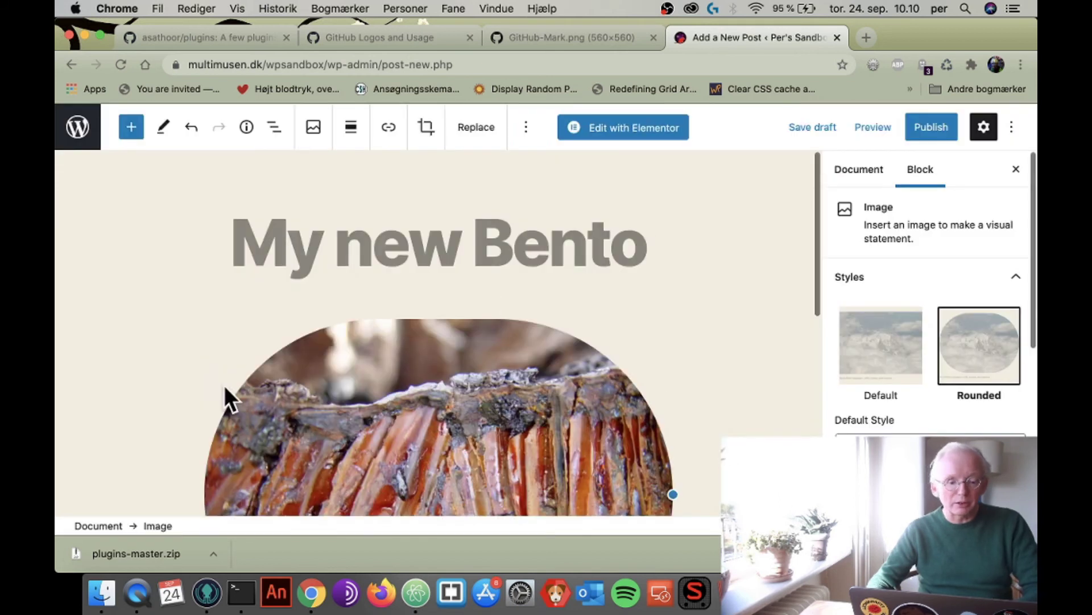
Step: Apply the Rounded style to the inserted image
scroll(231, 397, down, 2)
scroll(185, 362, down, 3)
scroll(186, 370, up, 5)
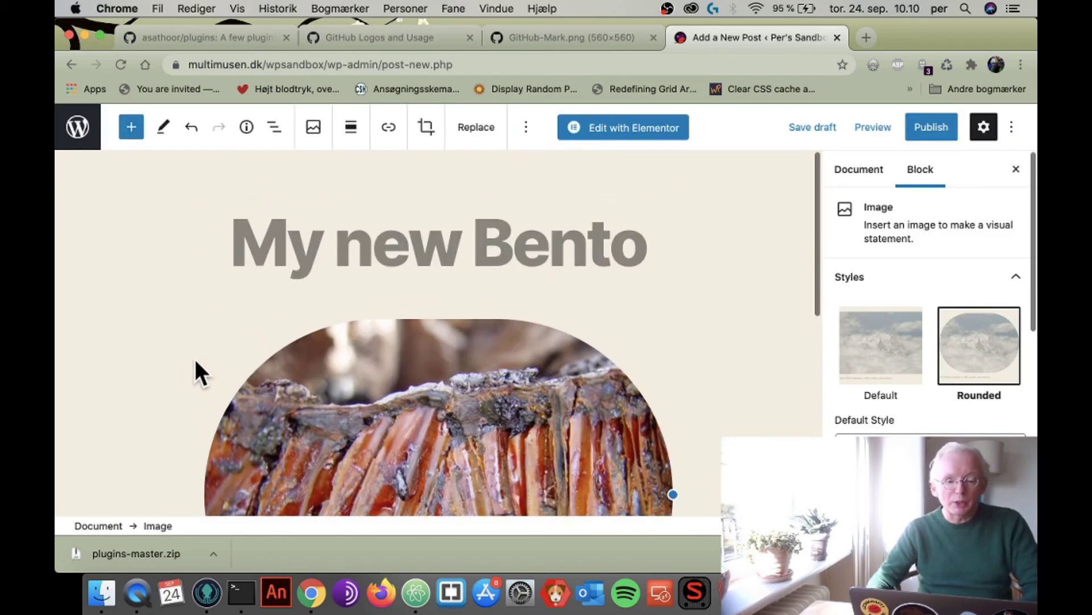
click(979, 348)
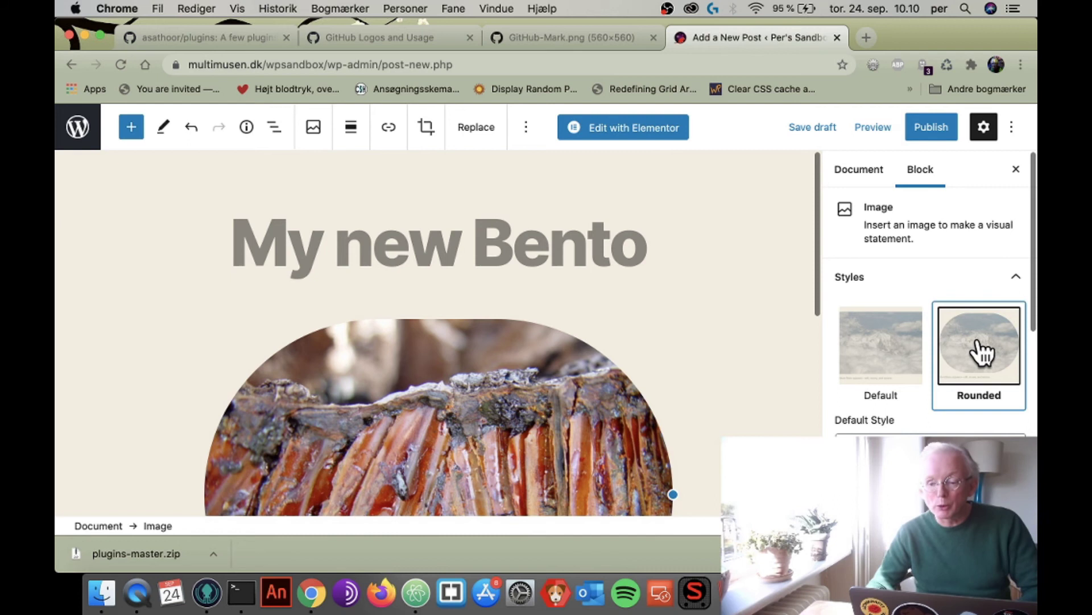
scroll(407, 252, down, 5)
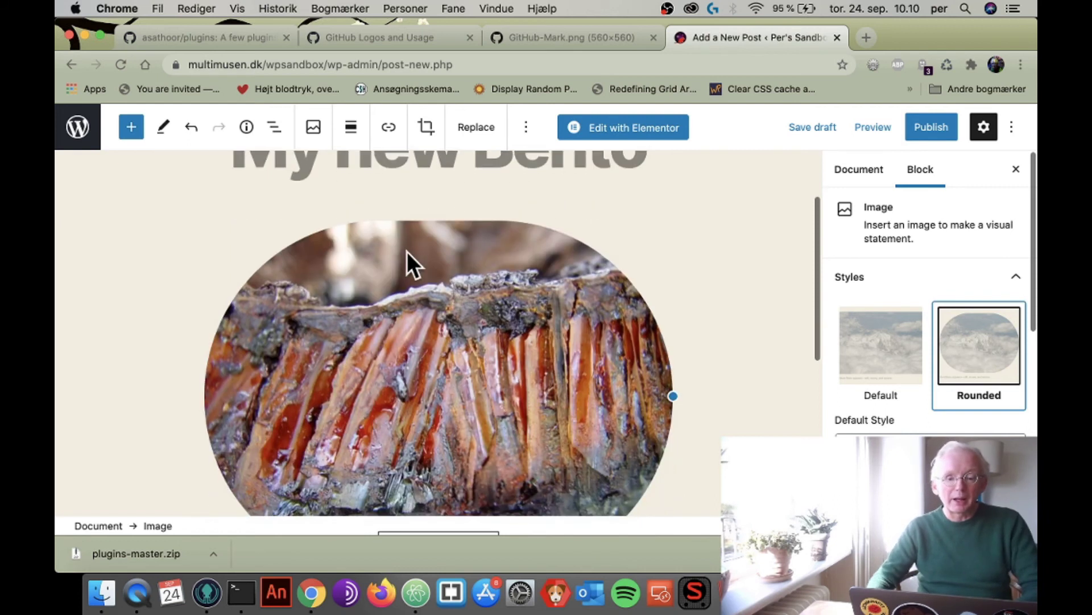
scroll(407, 251, up, 4)
scroll(408, 252, up, 1)
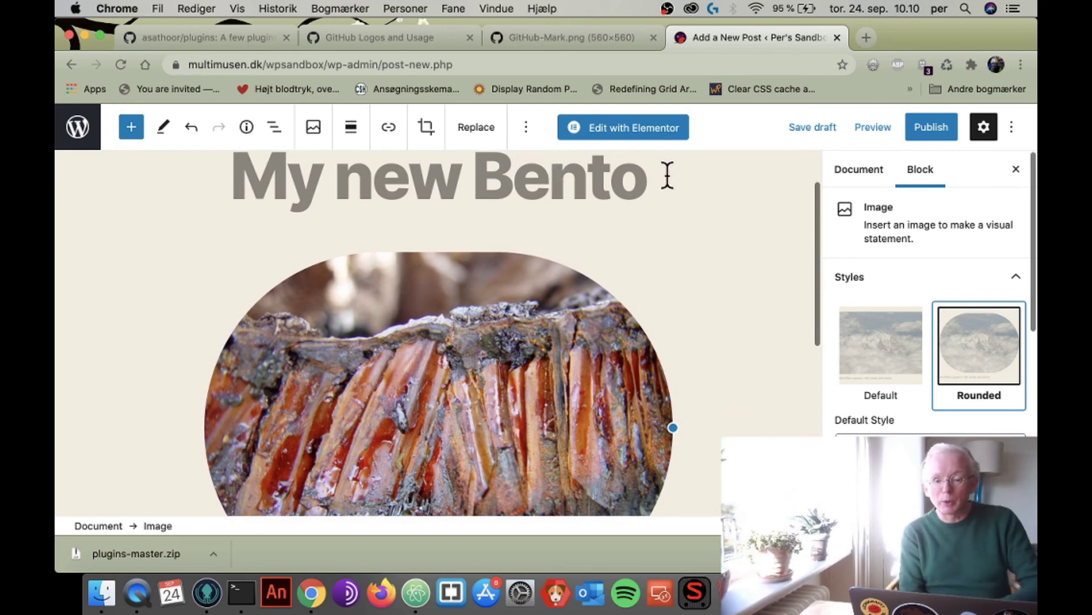
Step: Assign the post to the hierarchical taxonomy Courses and its child Bentos in the document settings
scroll(856, 280, down, 2)
scroll(856, 281, down, 5)
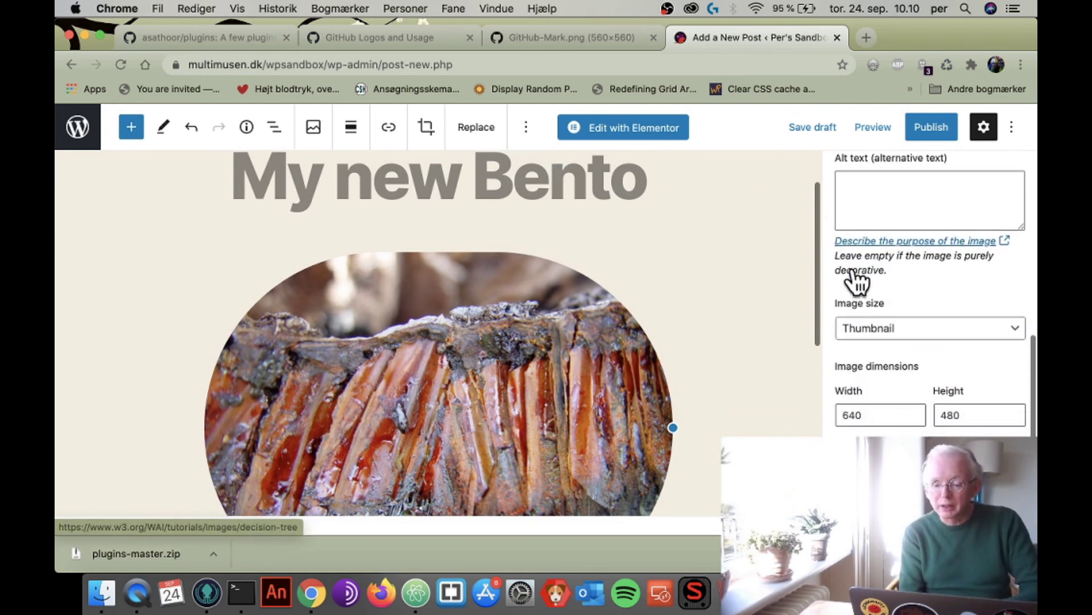
scroll(856, 280, down, 3)
scroll(856, 280, down, 3)
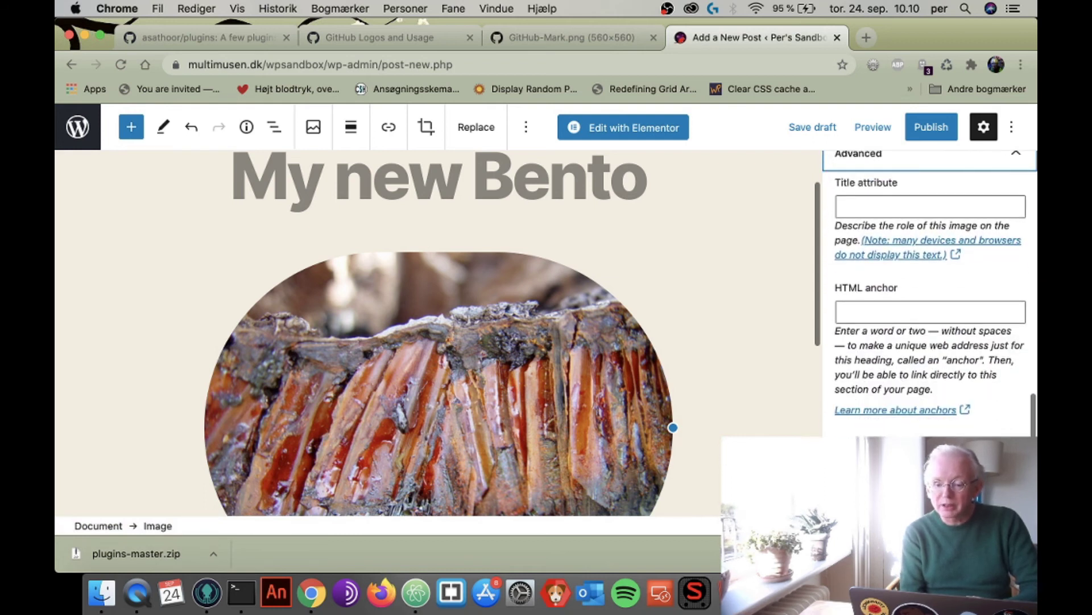
scroll(904, 377, up, 10)
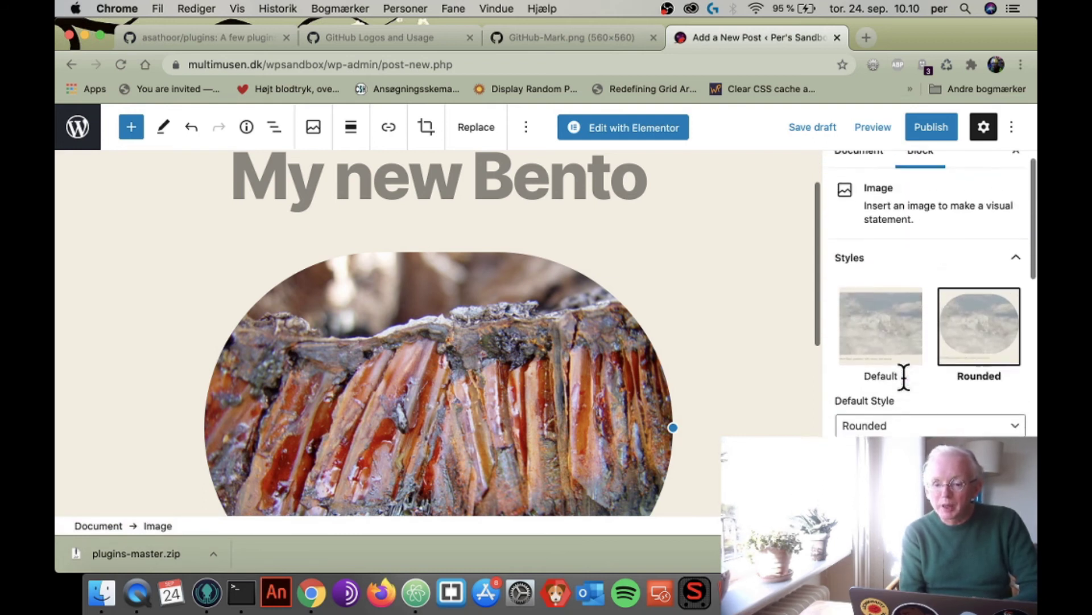
scroll(904, 377, up, 1)
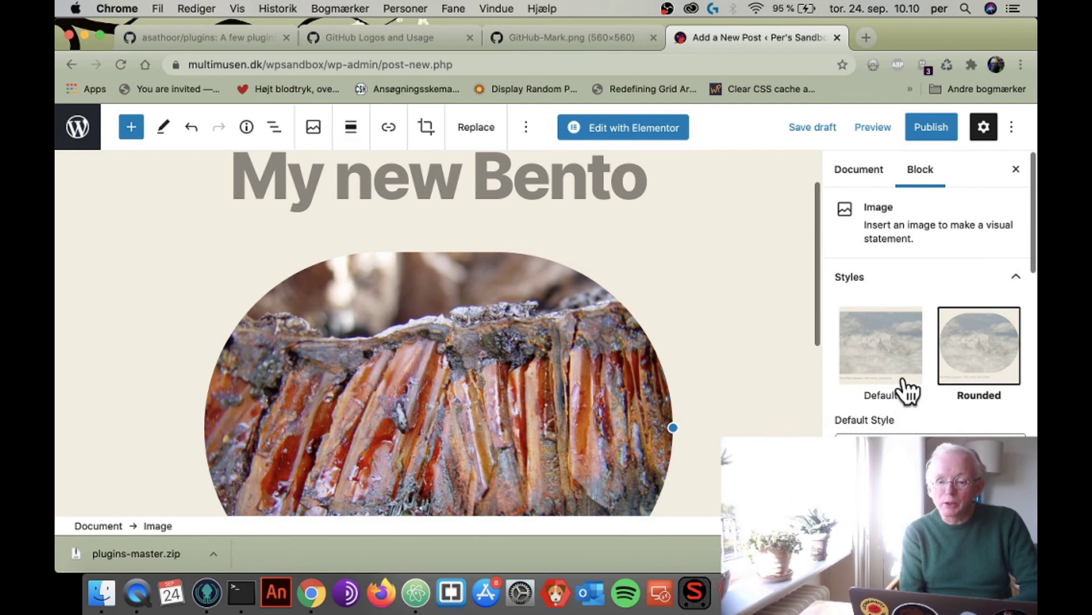
click(862, 171)
scroll(879, 239, down, 4)
scroll(882, 246, down, 6)
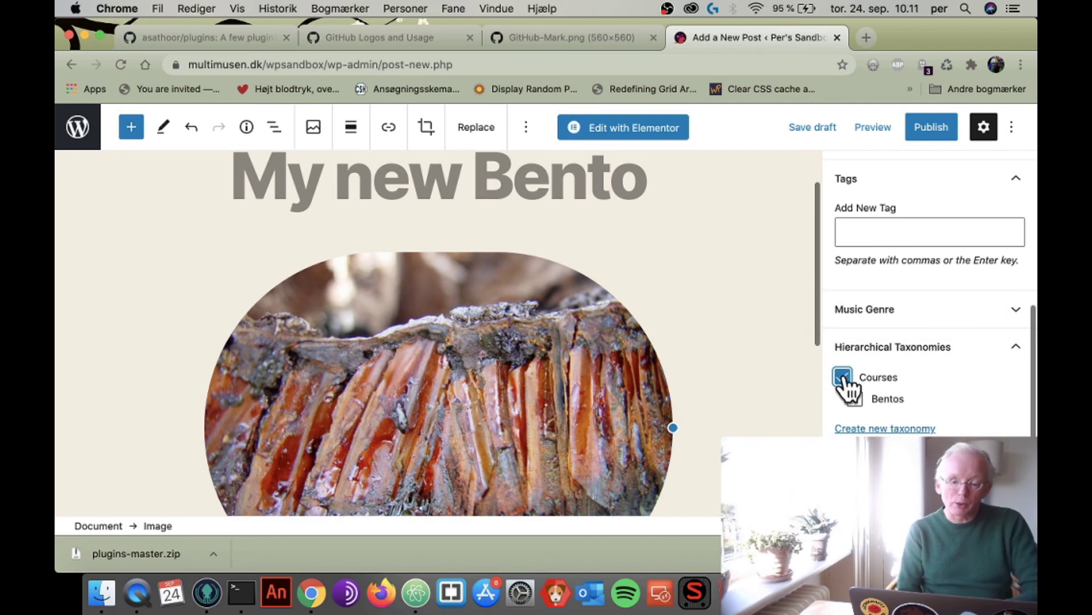
click(855, 400)
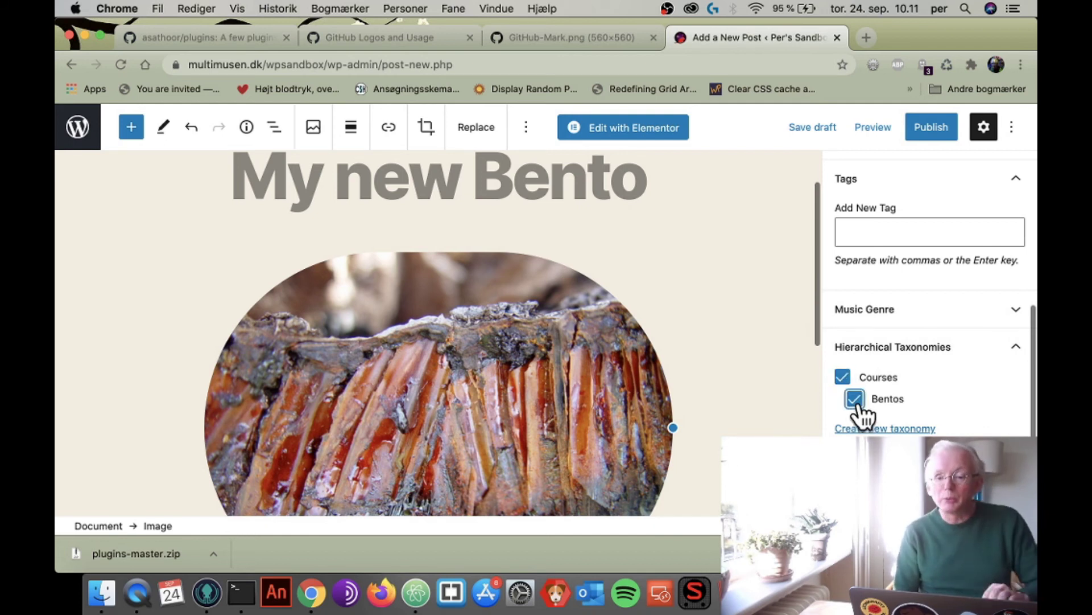
Step: Publish the post publicly and immediately
click(954, 135)
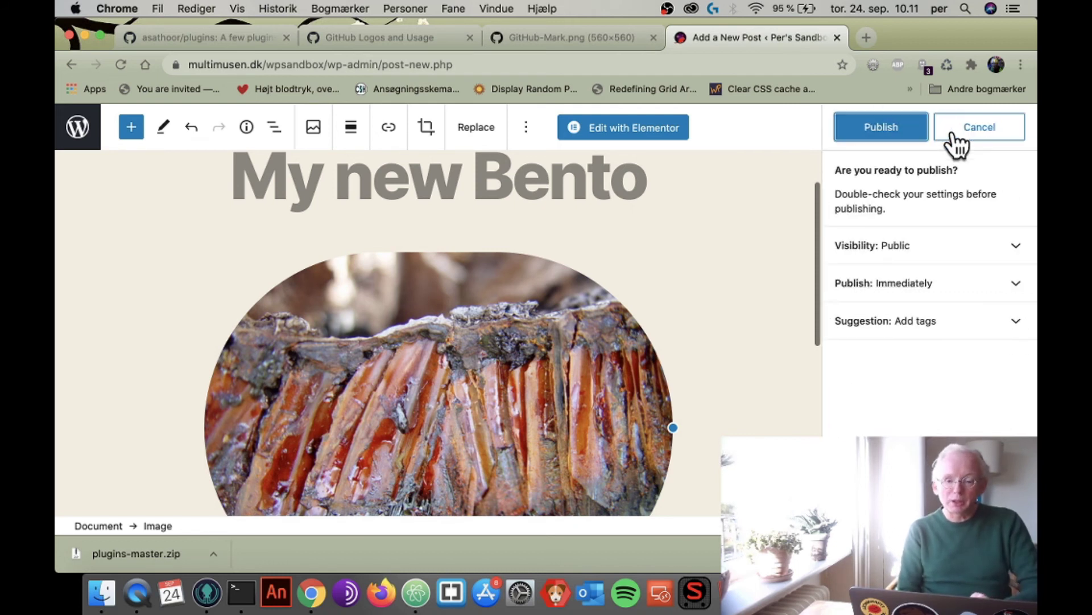
click(883, 127)
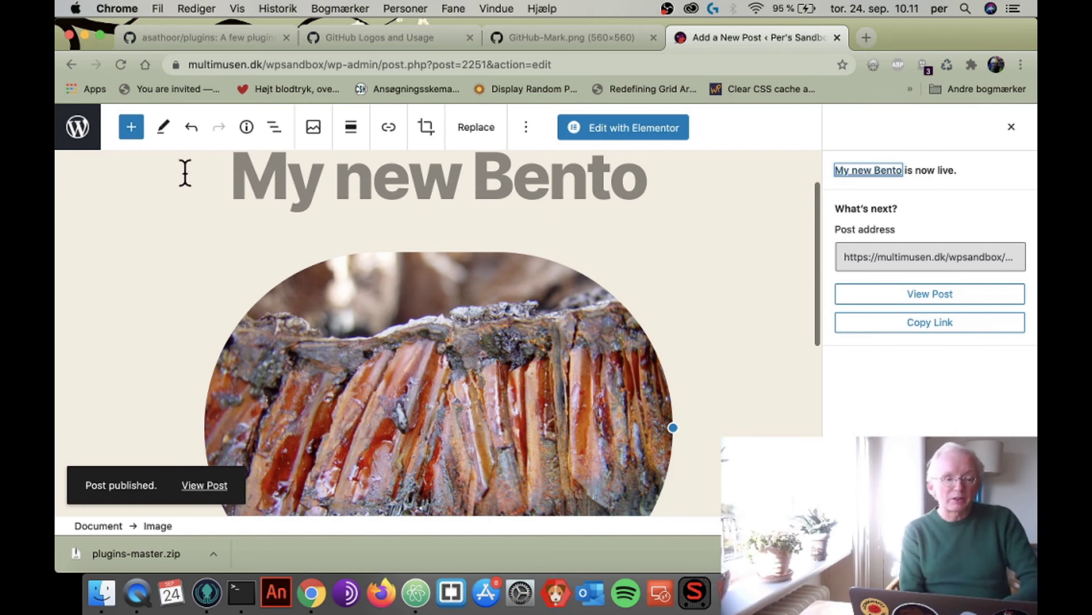
Step: Return to the posts list and filter it by the Courses taxonomy of the new post
click(74, 128)
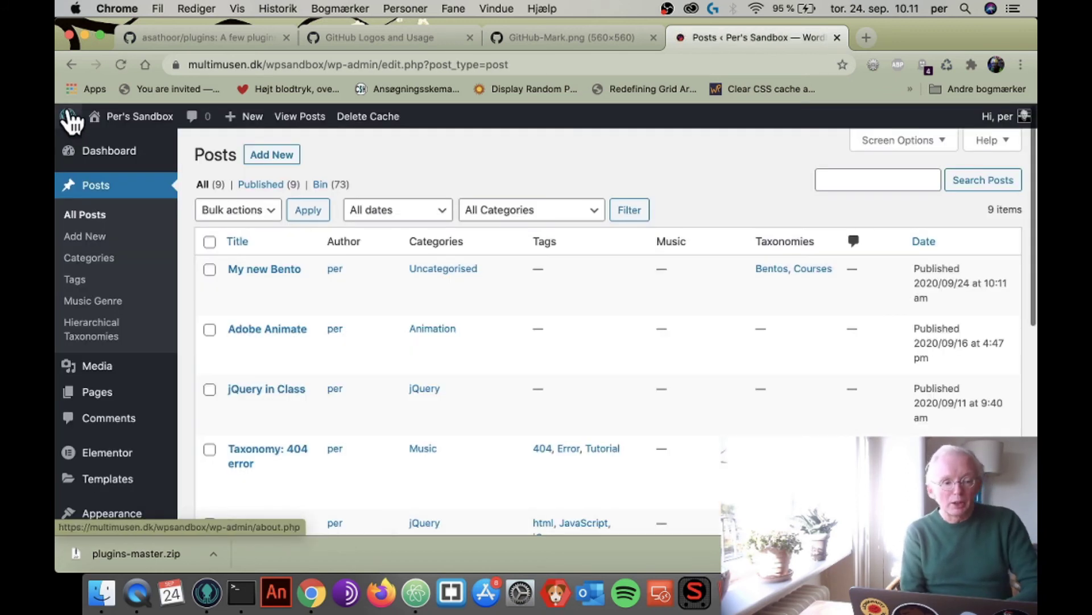
mouse_move(71, 120)
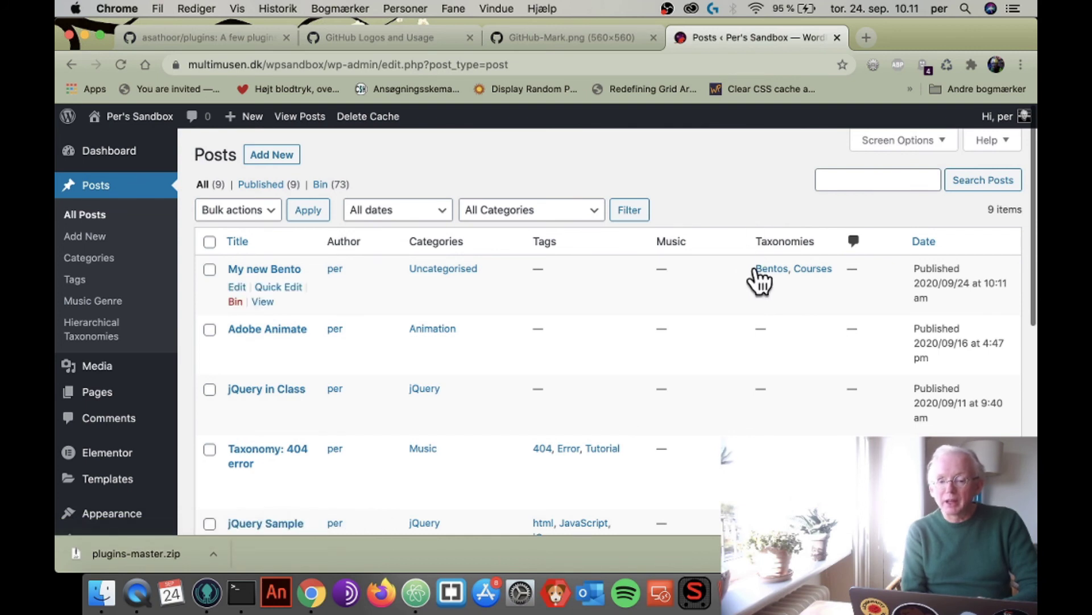
click(807, 272)
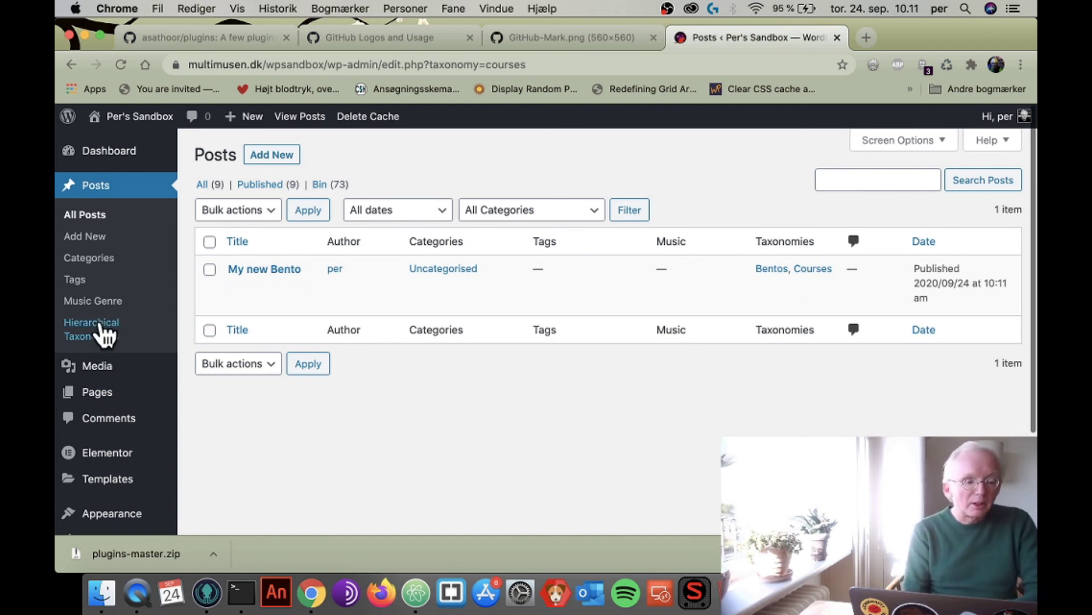
Step: Open the site's navigation menu editor
mouse_move(108, 451)
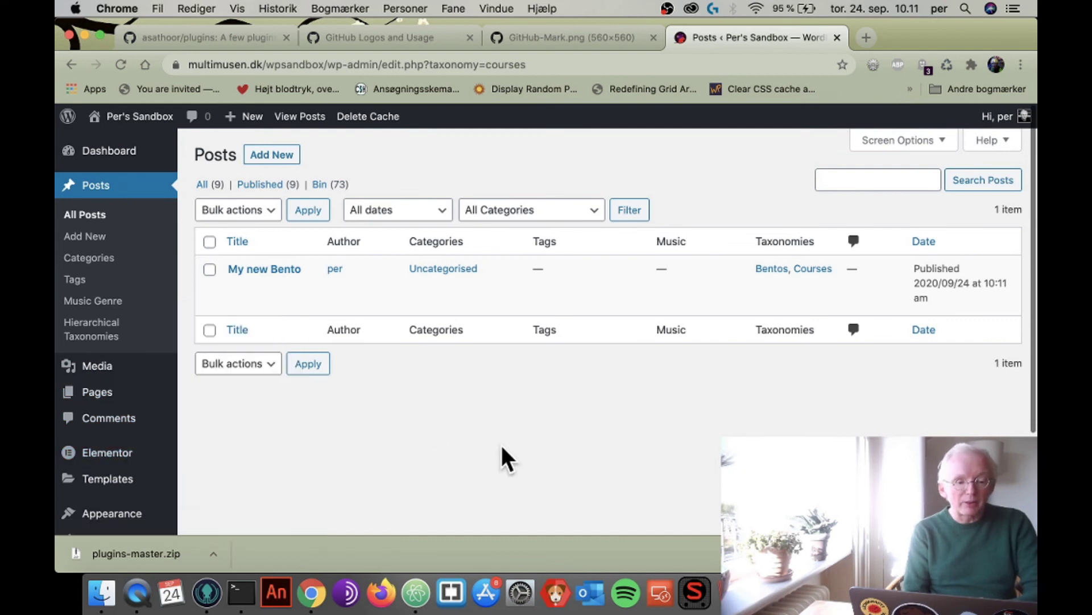
scroll(502, 447, down, 5)
scroll(501, 447, up, 2)
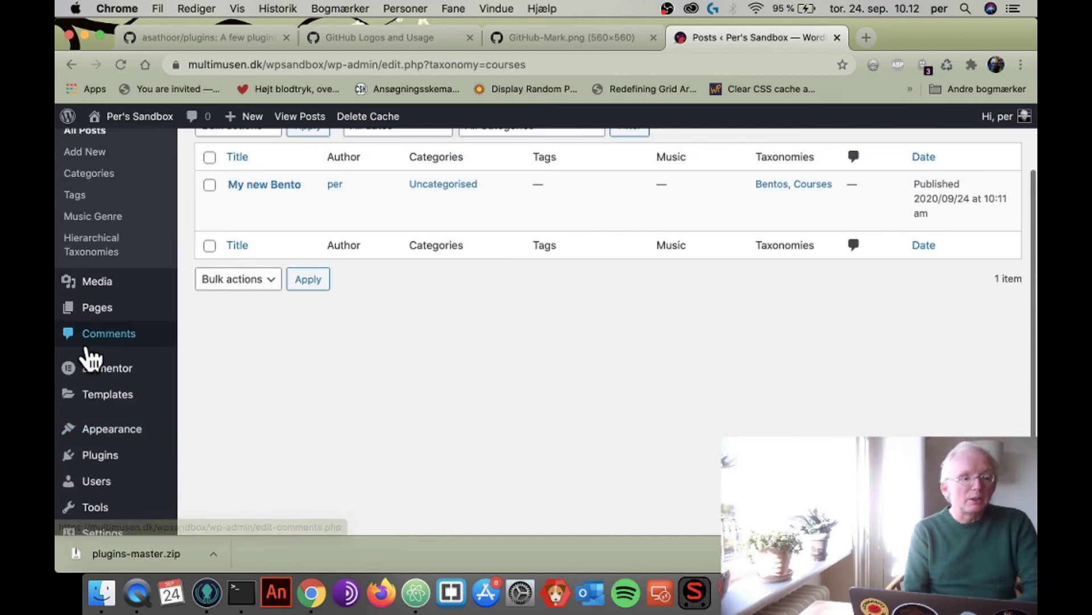
scroll(89, 360, up, 3)
scroll(74, 256, down, 4)
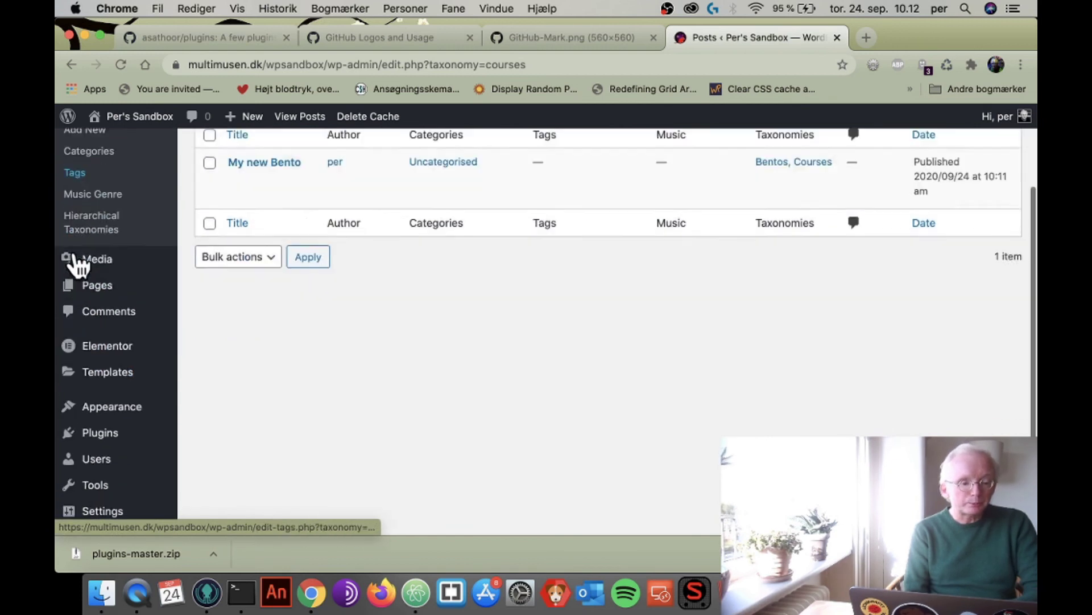
mouse_move(112, 382)
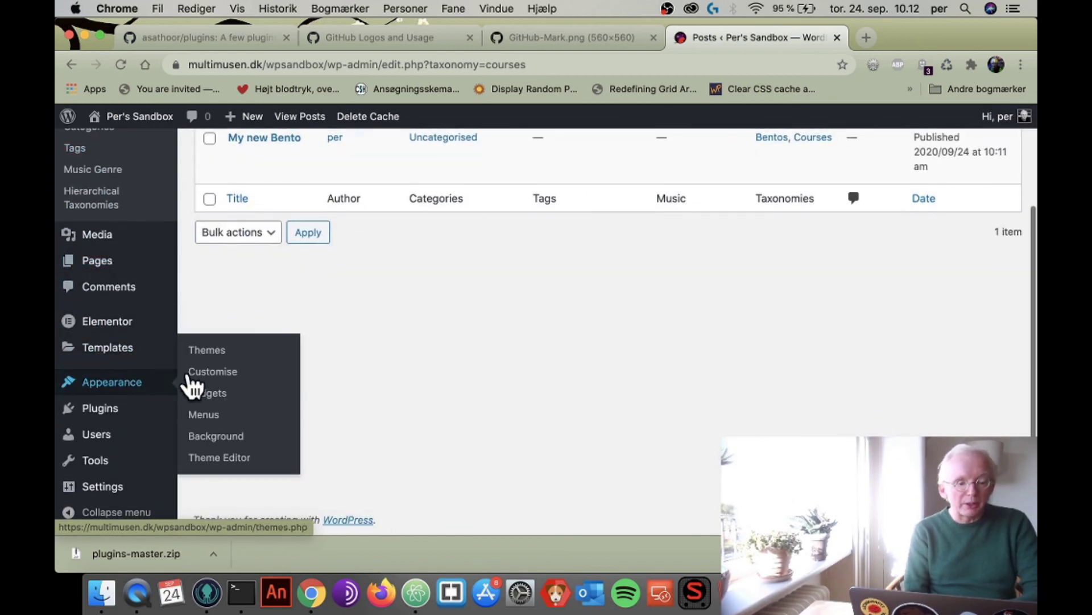
click(217, 419)
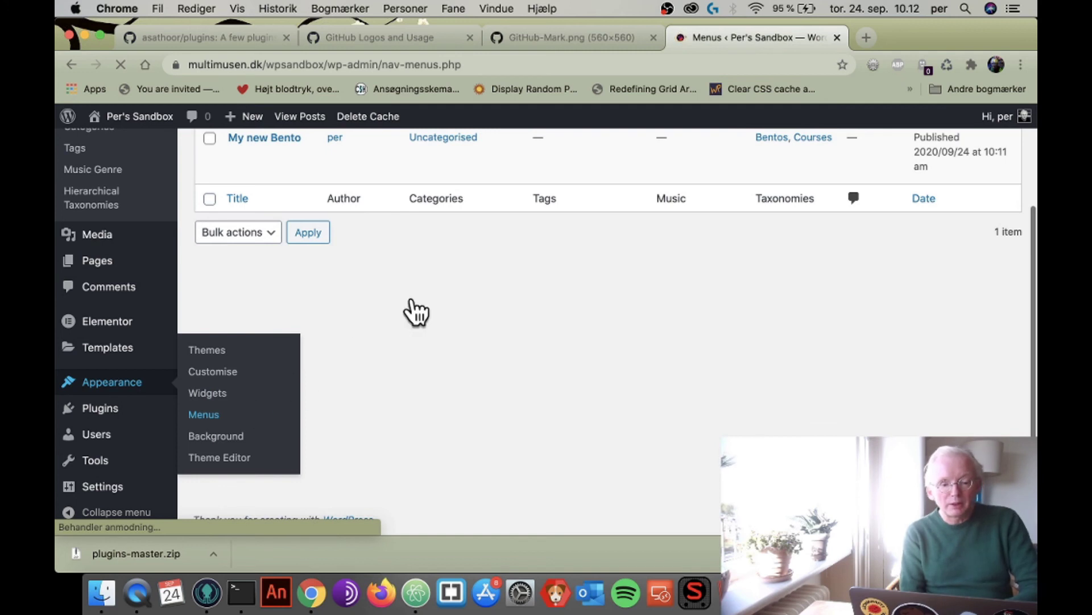
Step: Remove the invalid "Custom post type" item under Secrets from the afterTesting menu and save the menu
scroll(410, 268, down, 10)
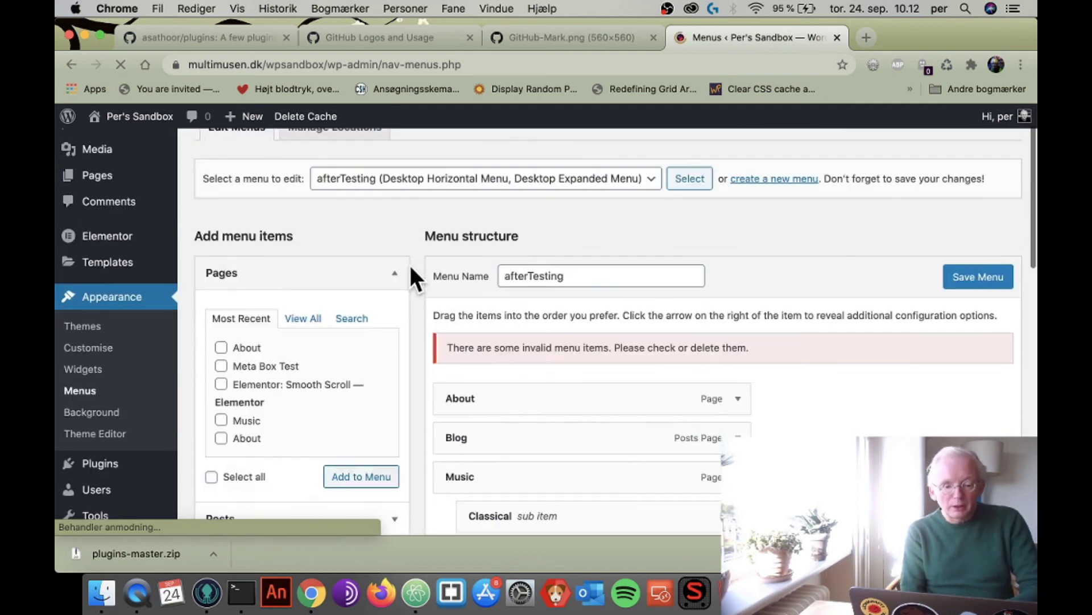
scroll(409, 263, down, 2)
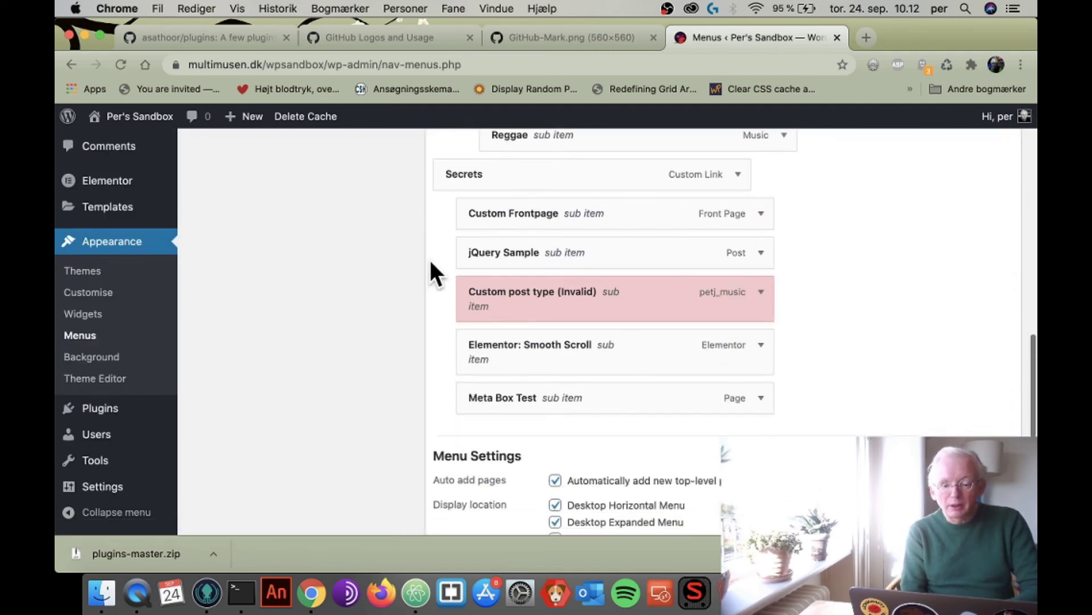
click(762, 293)
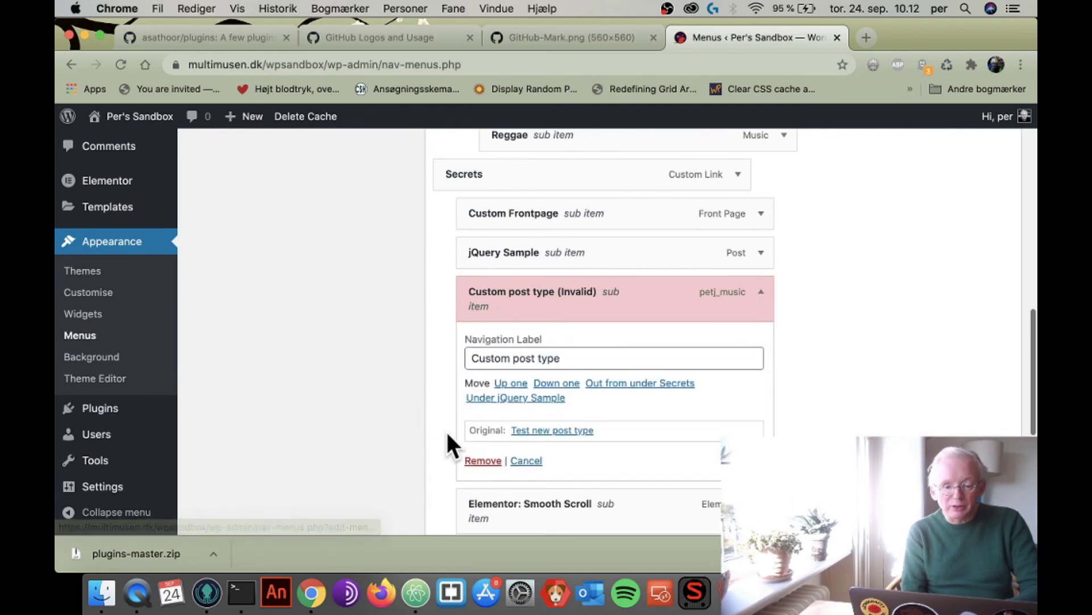
click(483, 461)
scroll(360, 332, up, 12)
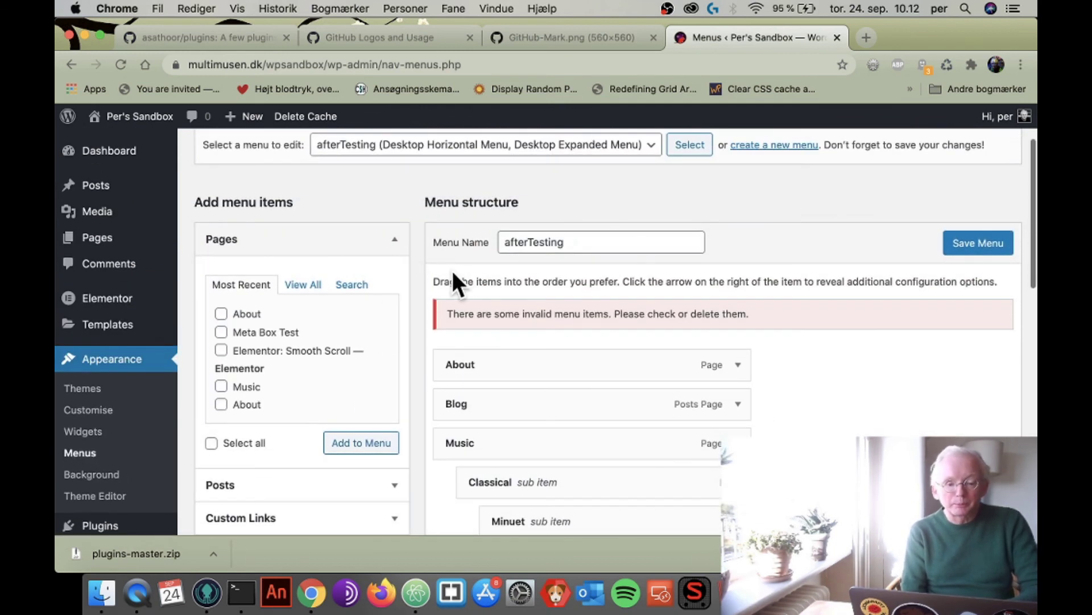
click(971, 250)
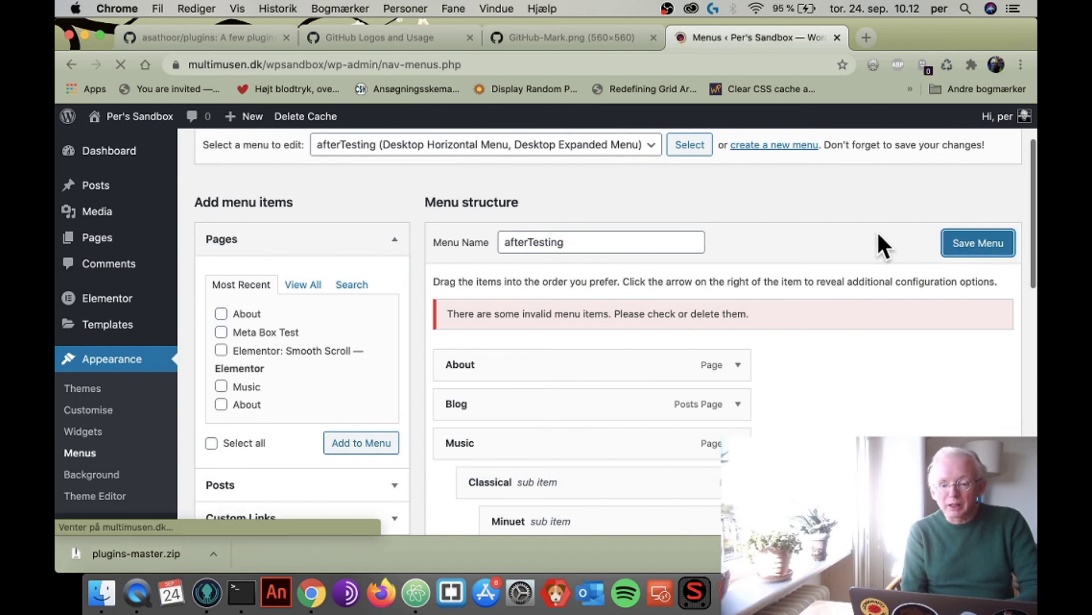
Step: Add the Bentos taxonomy term to the afterTesting menu structure
scroll(958, 395, down, 5)
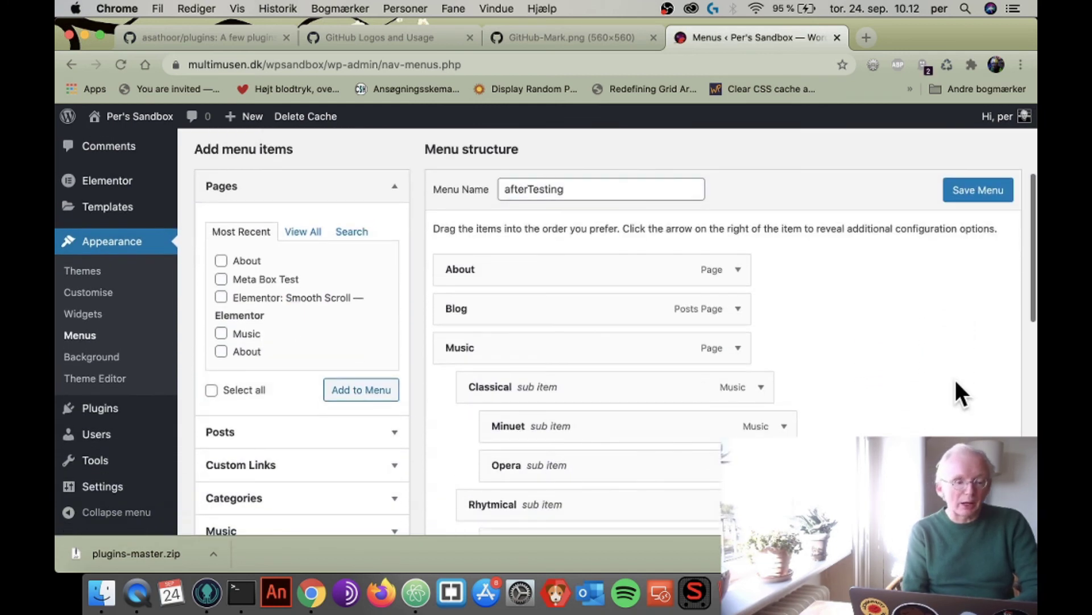
scroll(858, 342, down, 5)
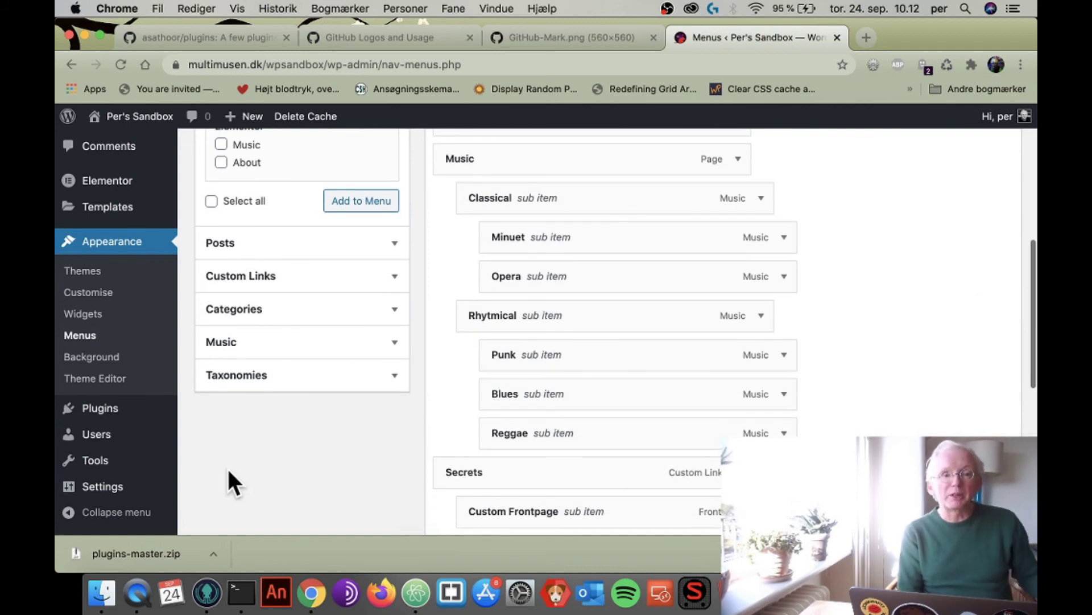
click(397, 385)
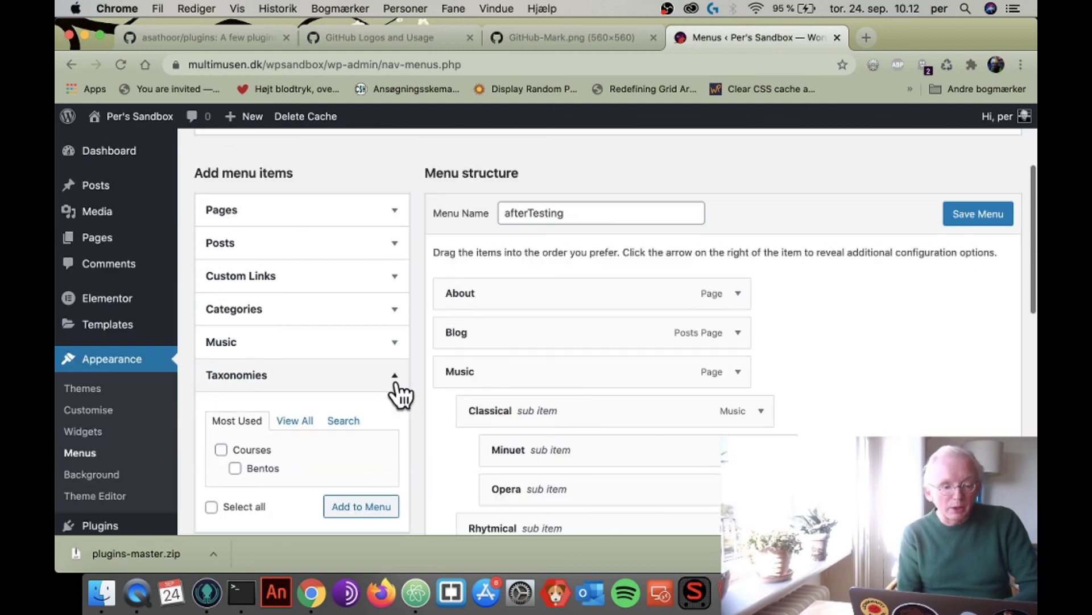
scroll(327, 489, down, 3)
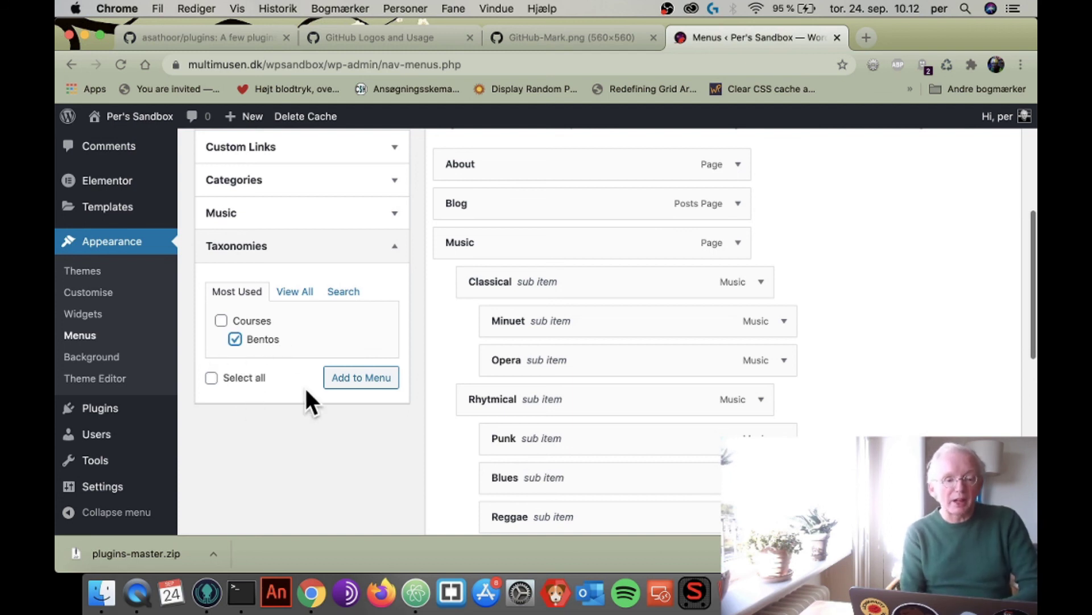
click(336, 379)
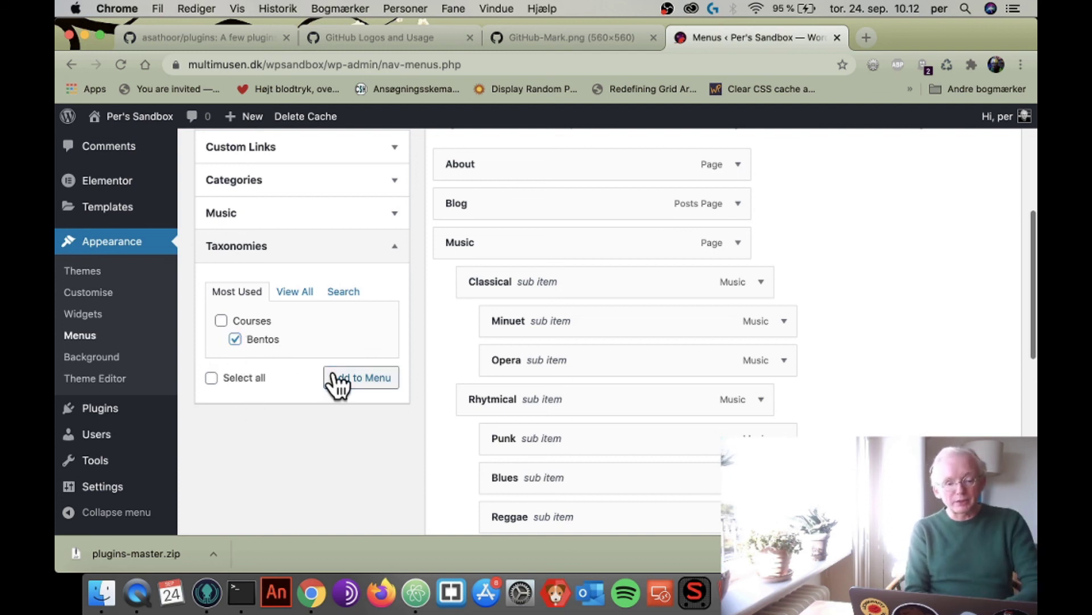
scroll(424, 425, down, 10)
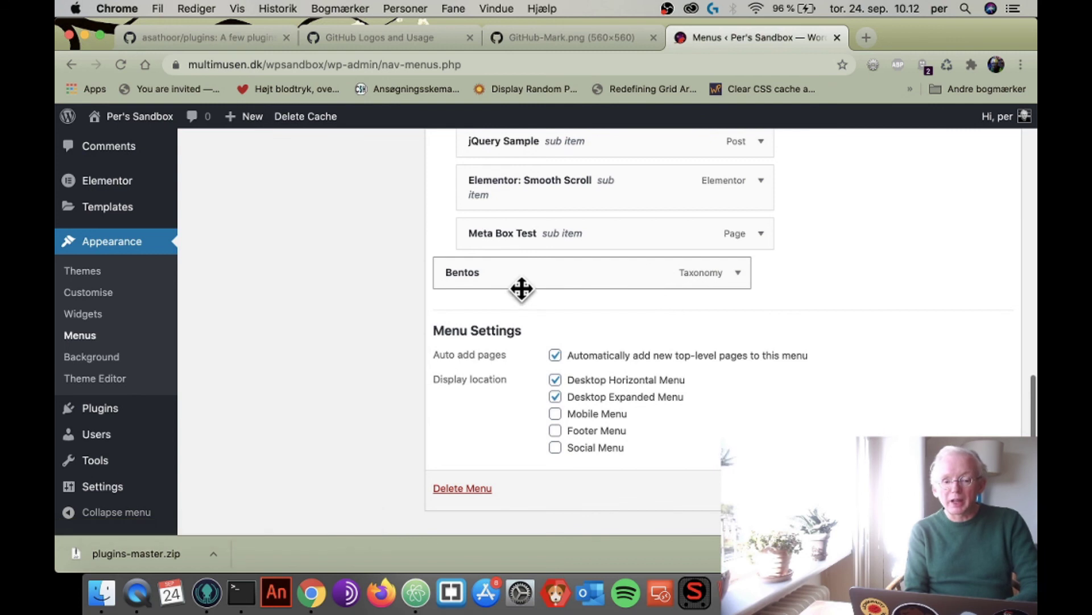
Step: Add the Courses taxonomy term to the afterTesting menu structure
scroll(366, 336, up, 10)
scroll(365, 325, up, 2)
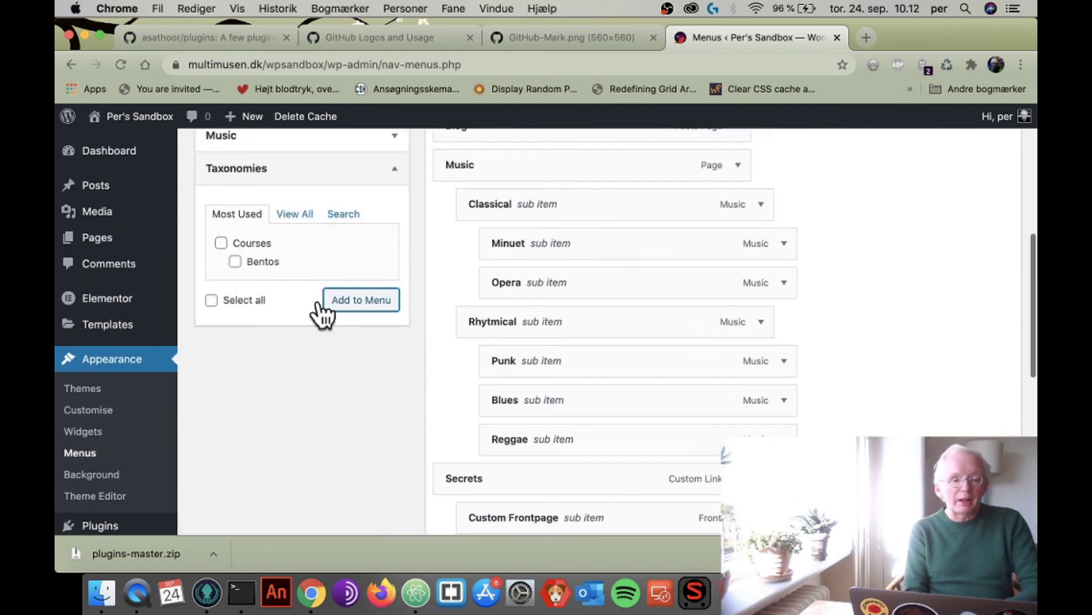
click(221, 243)
click(343, 301)
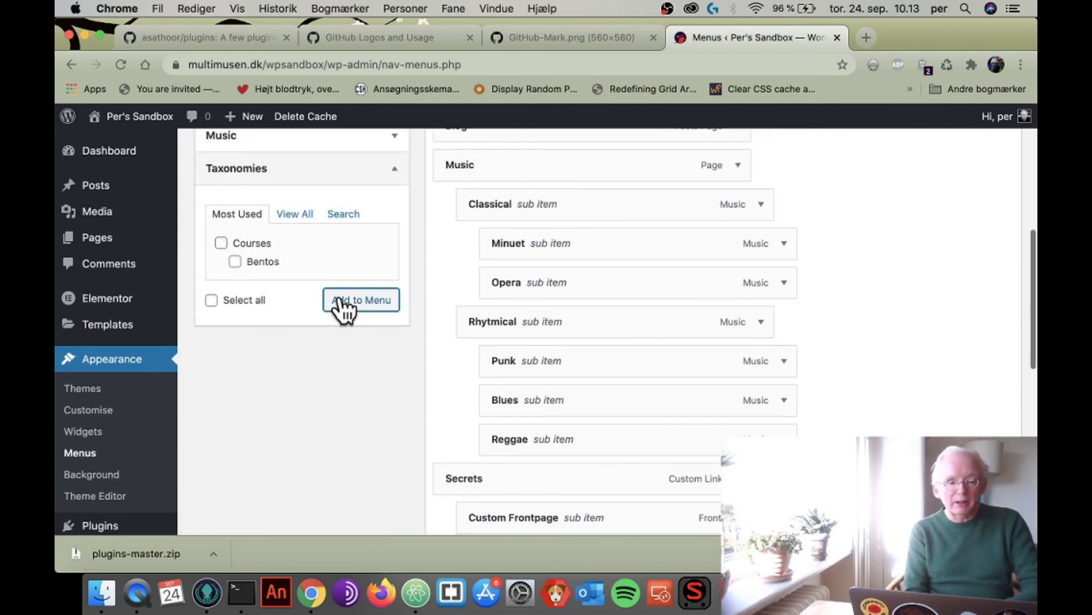
Step: Nest the Bentos menu item under Courses as a sub item and save the menu
scroll(728, 367, down, 12)
scroll(743, 367, down, 3)
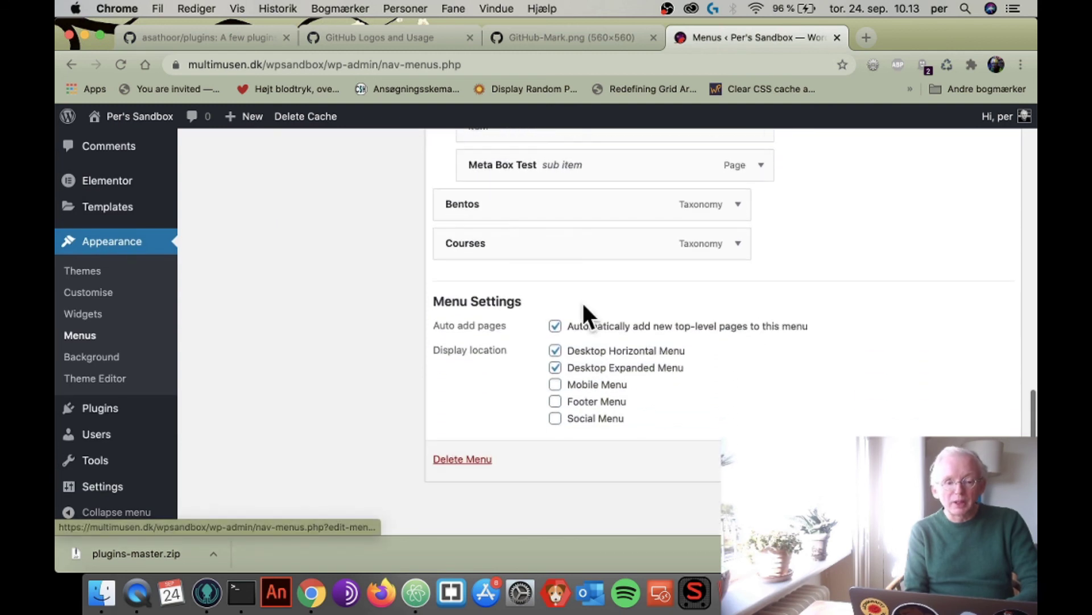
drag(483, 219, 506, 279)
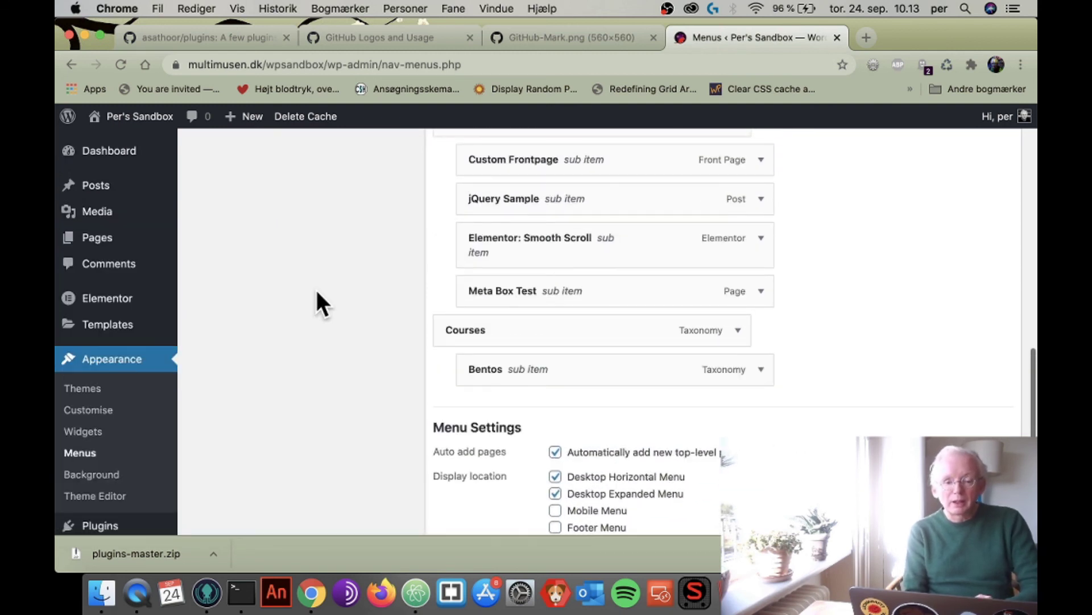
scroll(315, 288, down, 5)
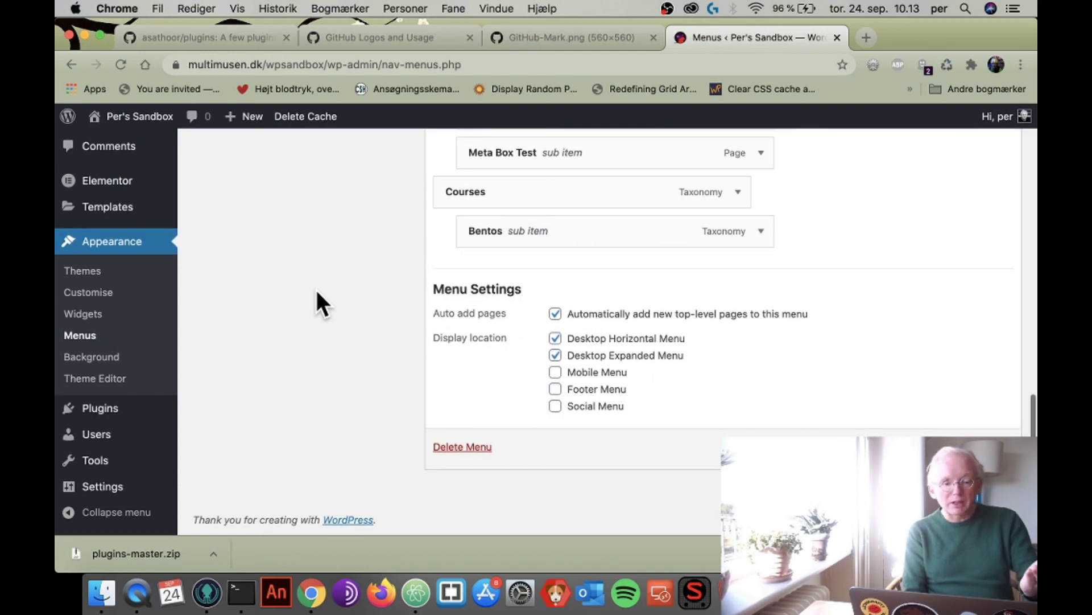
click(979, 447)
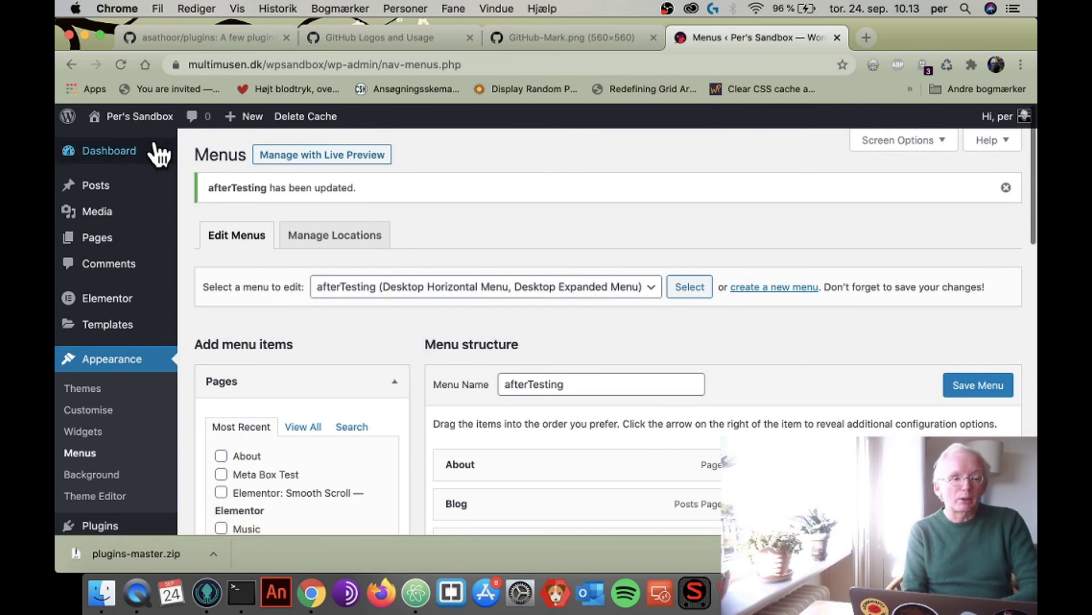
Step: Visit the live site and open the Bentos page under Courses in the site navigation
click(146, 119)
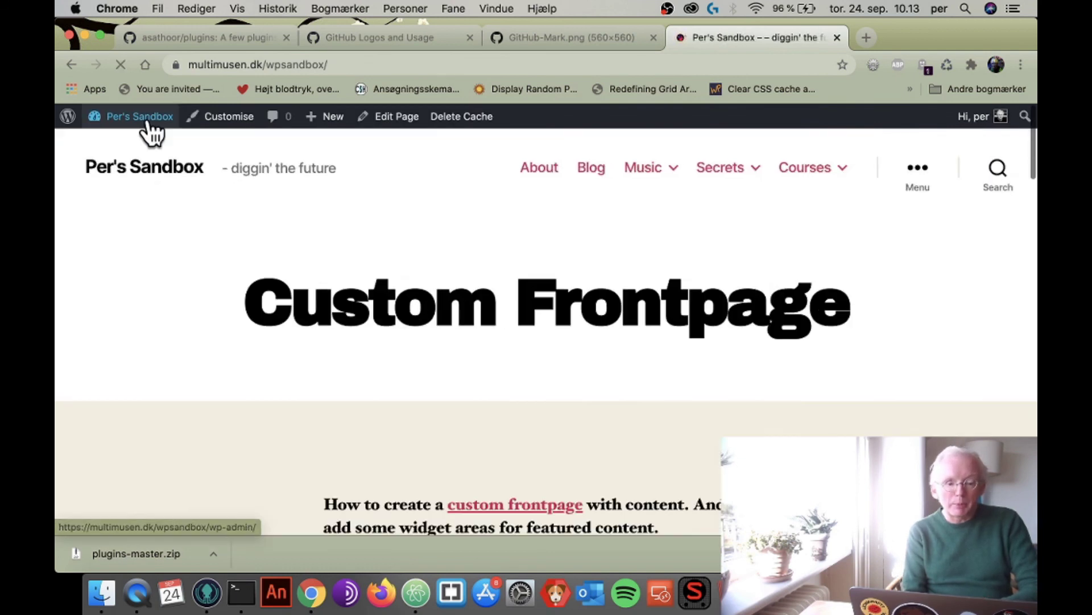
mouse_move(808, 171)
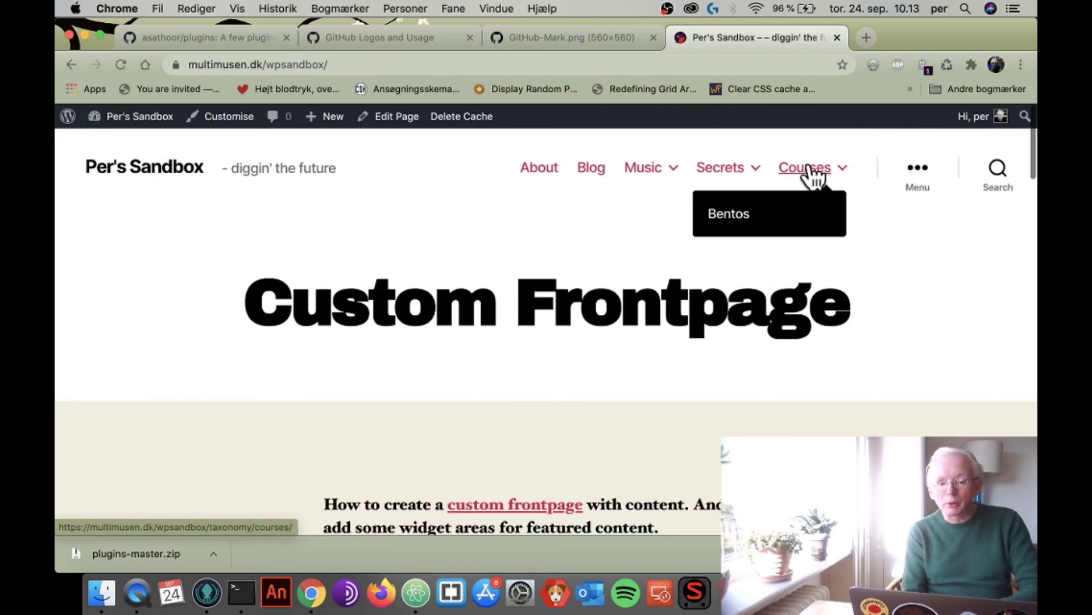
click(745, 219)
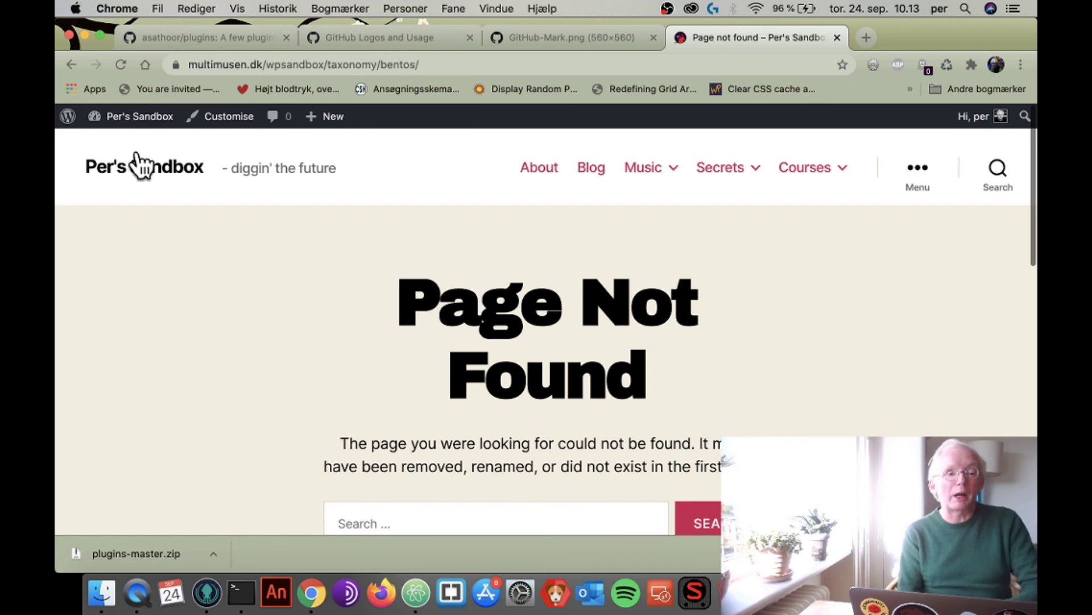
Step: Return to the dashboard and resave the permalink settings with the Day and name structure
mouse_move(146, 119)
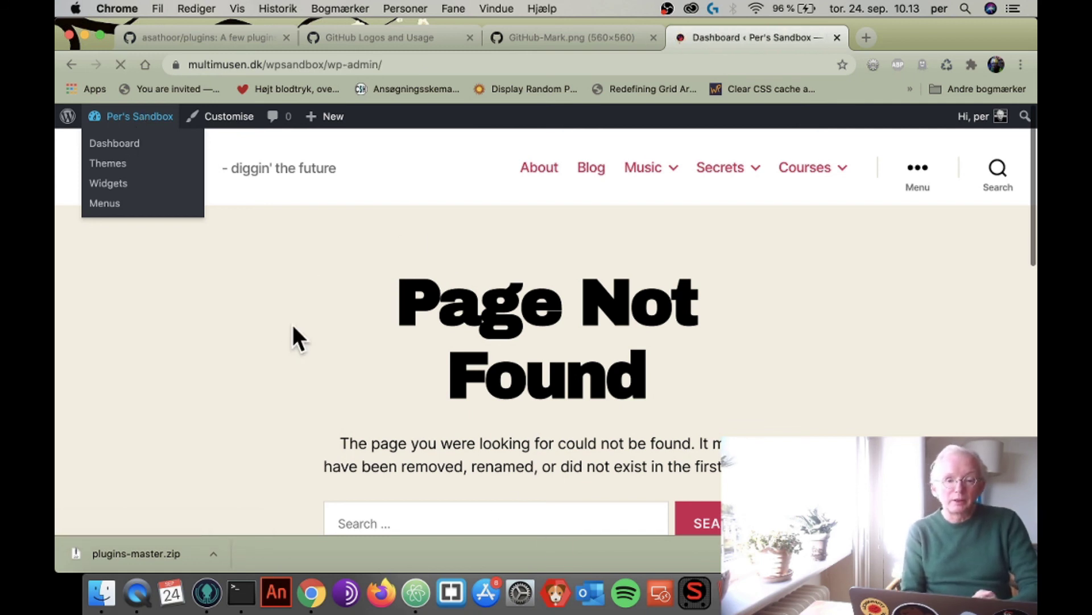
scroll(292, 325, down, 5)
scroll(293, 336, down, 2)
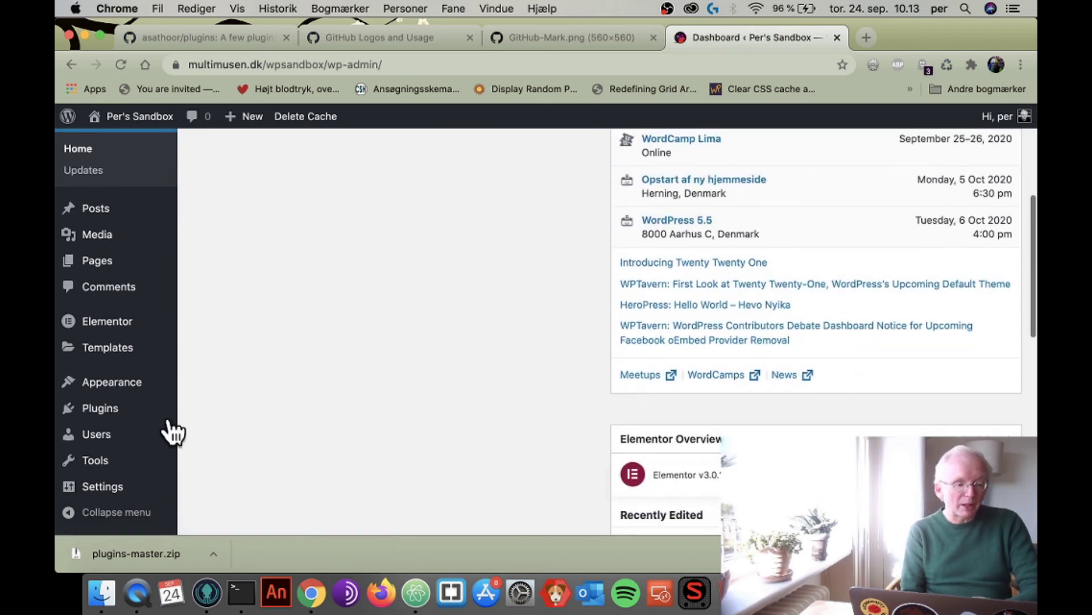
mouse_move(111, 490)
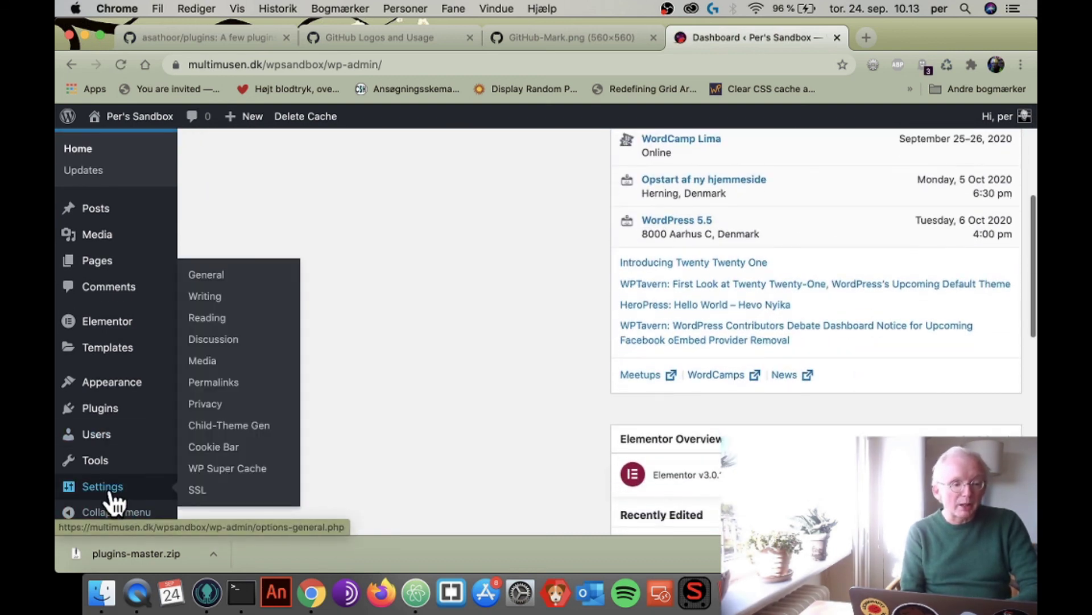
click(217, 385)
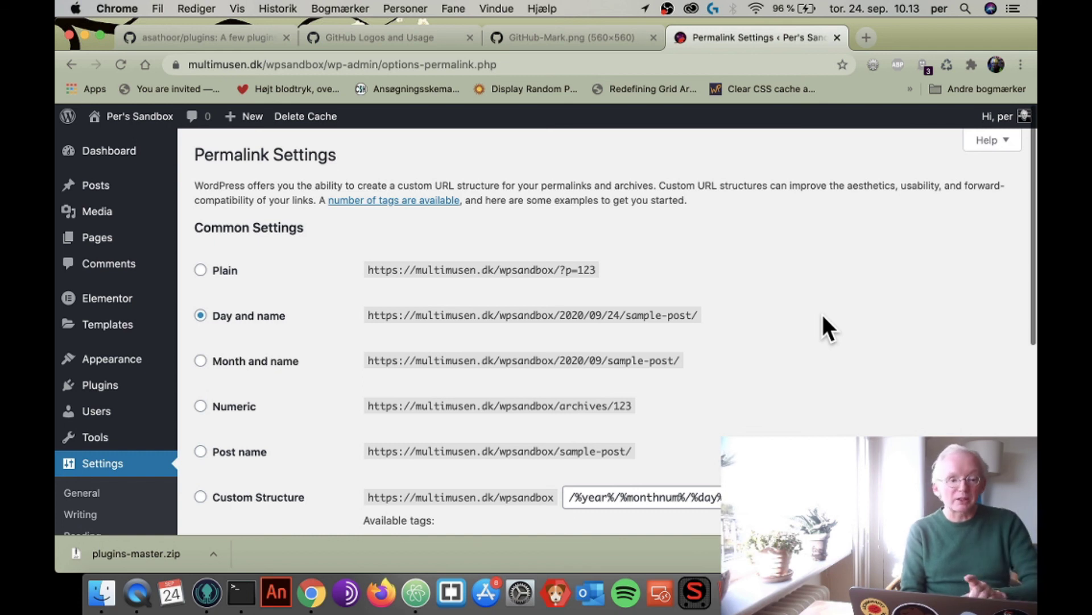
scroll(825, 323, down, 6)
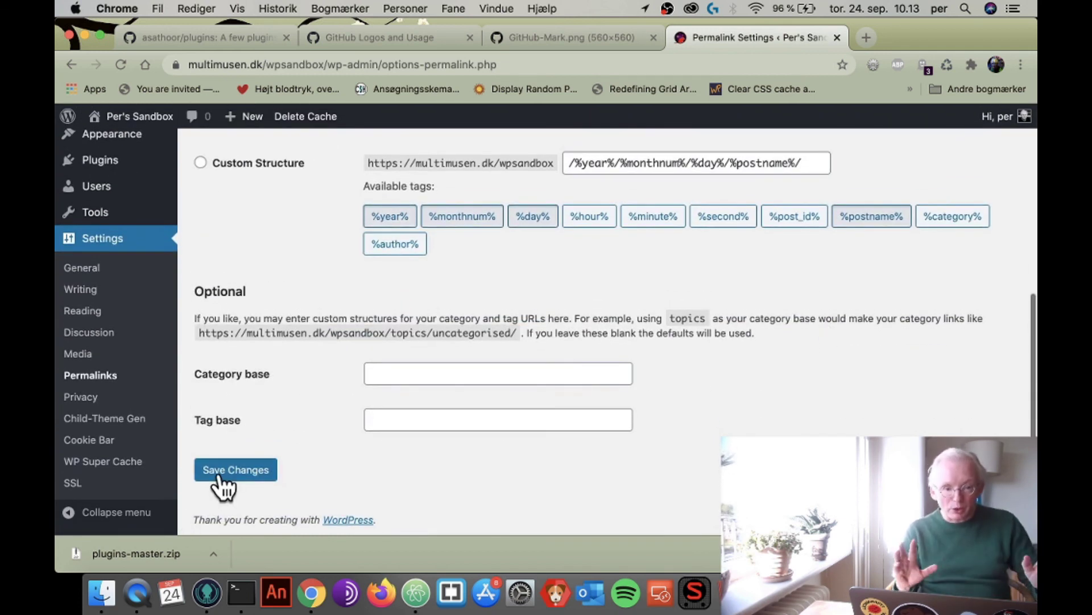
click(222, 480)
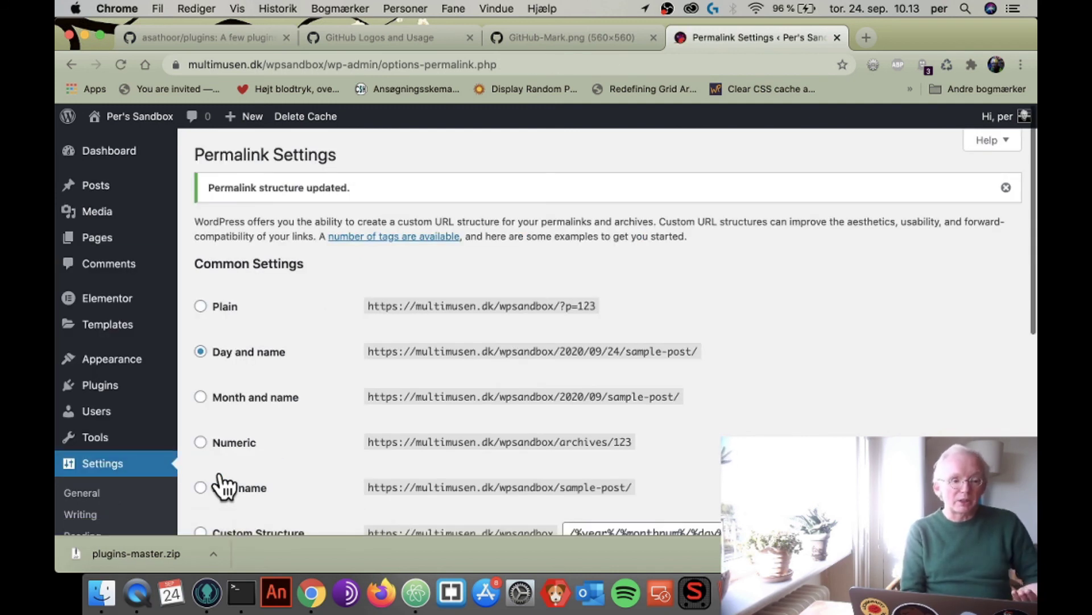
Step: Visit the live site again, open Bentos under Courses and look through its taxonomy archive page
click(114, 121)
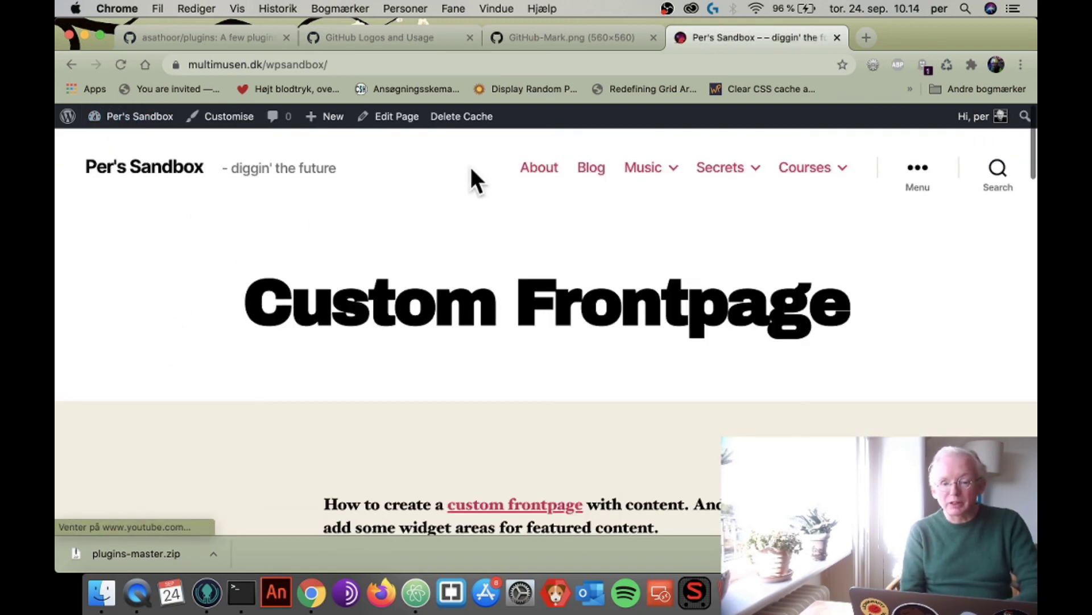
mouse_move(798, 174)
click(767, 218)
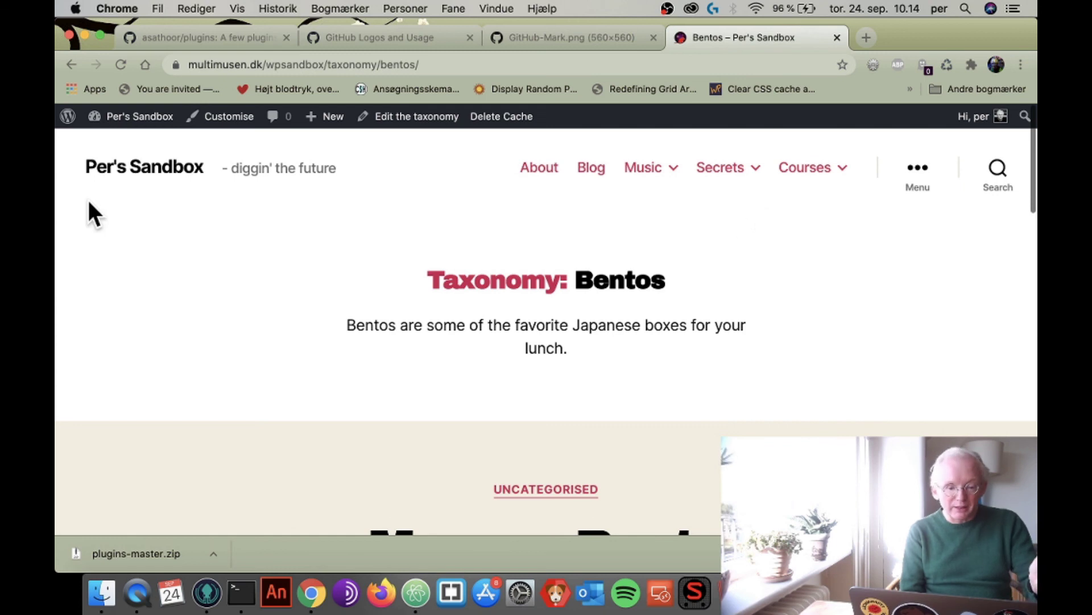
scroll(175, 301, down, 3)
scroll(175, 300, down, 15)
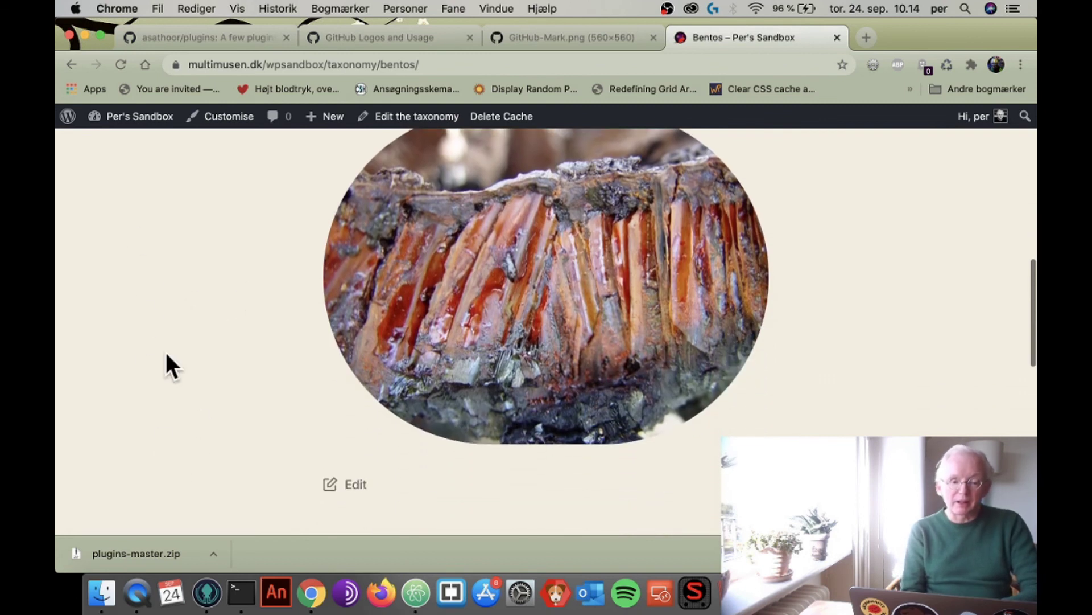
scroll(147, 306, down, 6)
scroll(147, 306, up, 6)
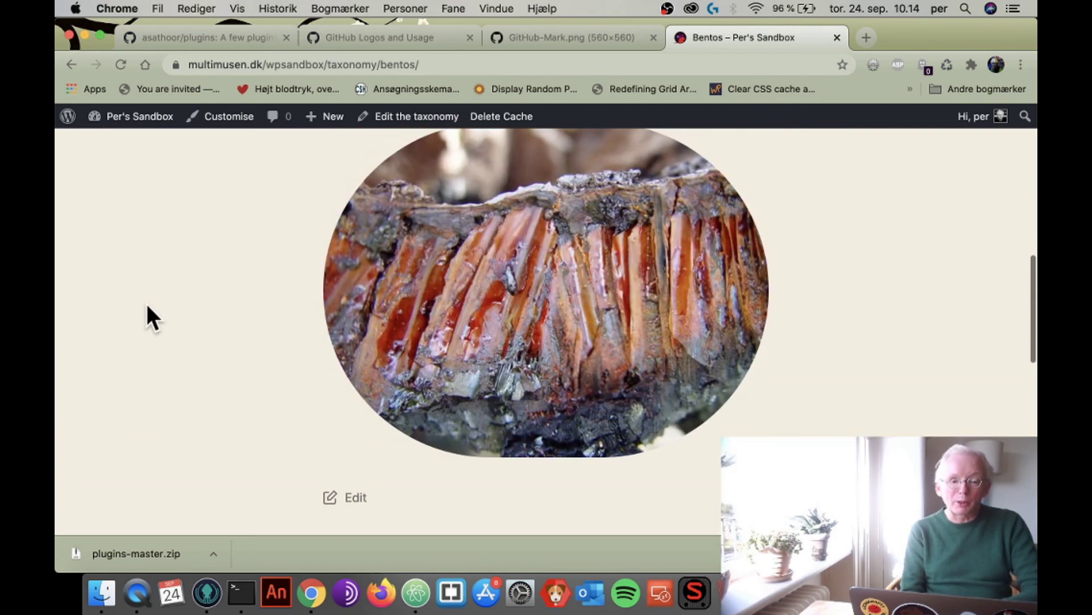
scroll(145, 301, down, 12)
scroll(145, 301, up, 20)
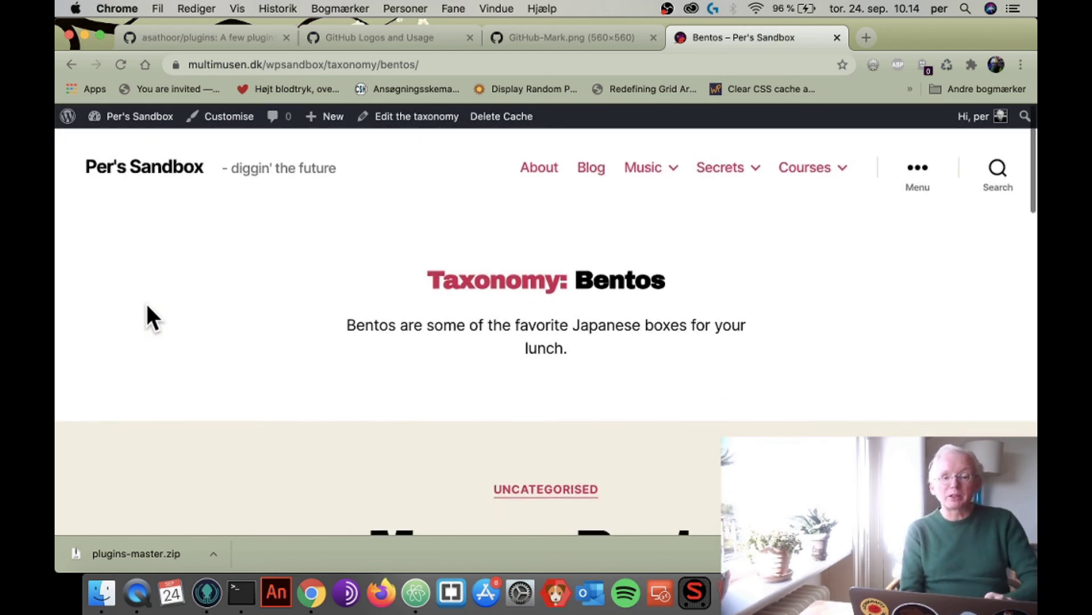
Step: Open the Courses taxonomy archive from the site navigation to check its posts
mouse_move(823, 174)
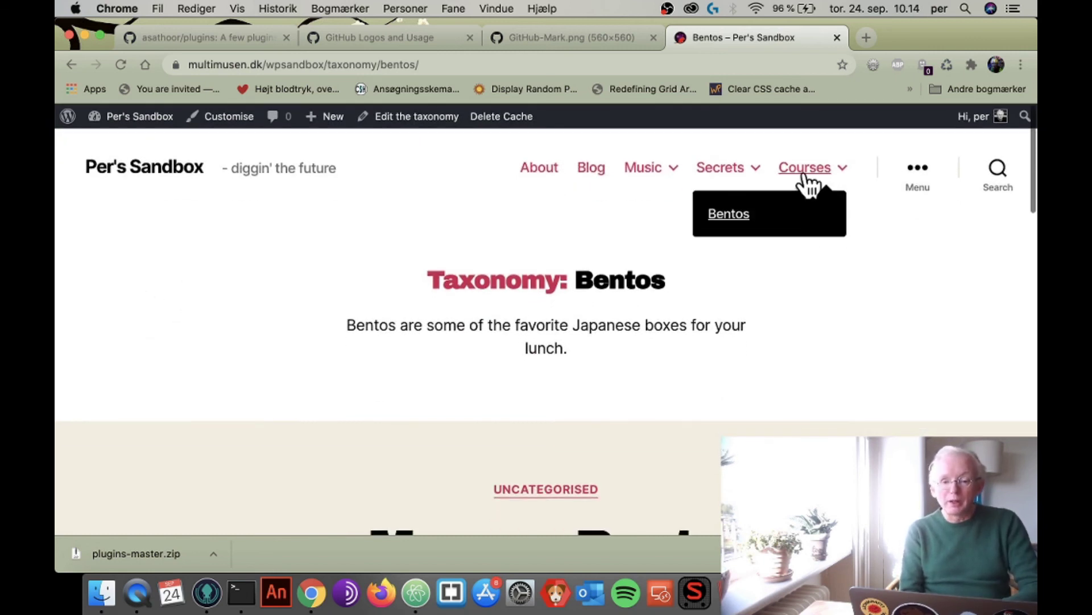
click(805, 170)
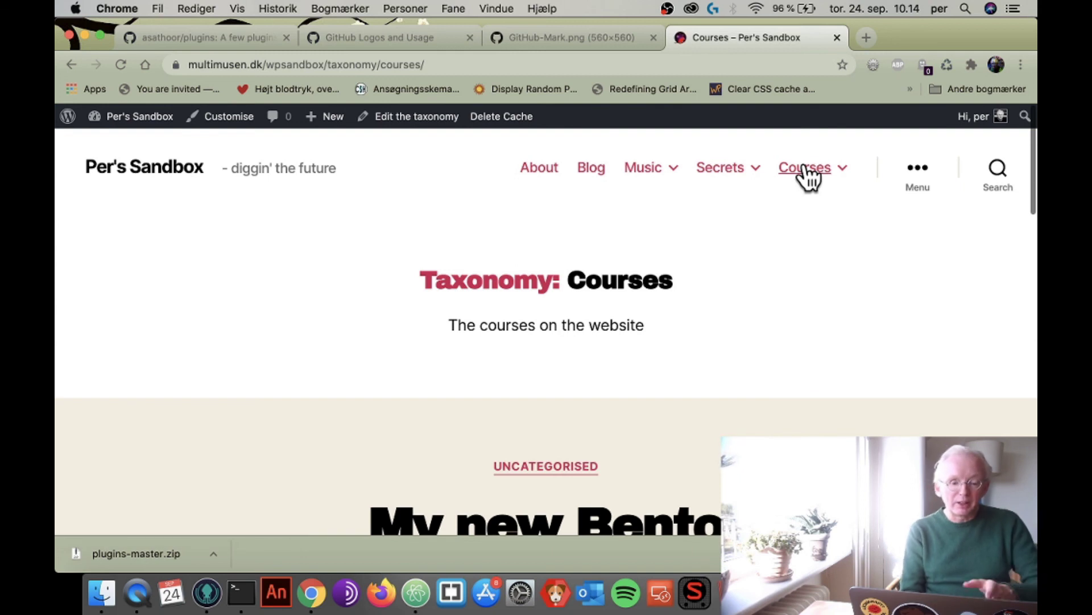
scroll(317, 419, down, 1)
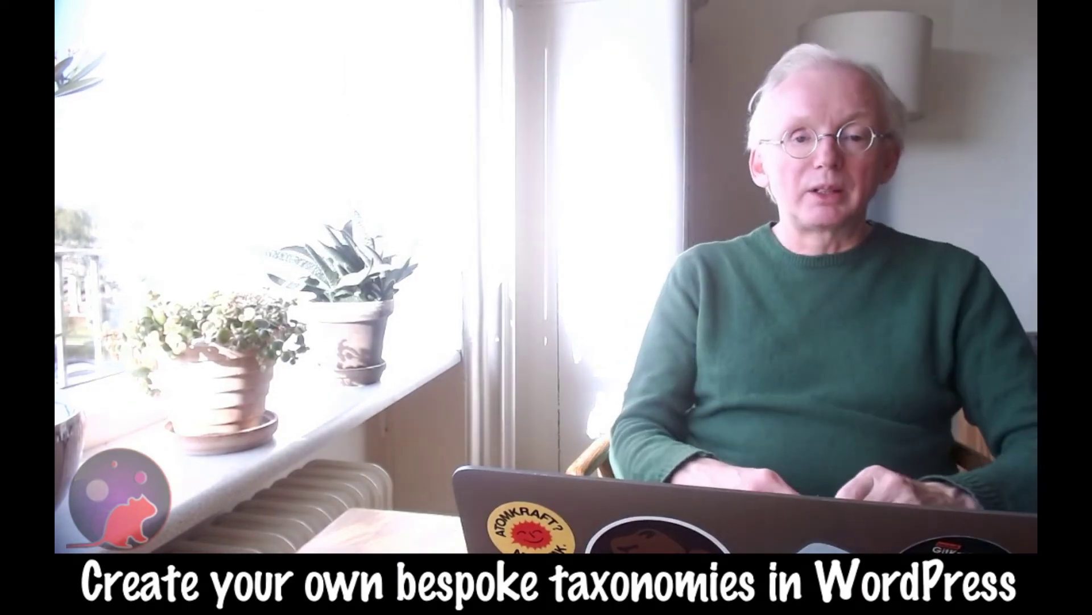